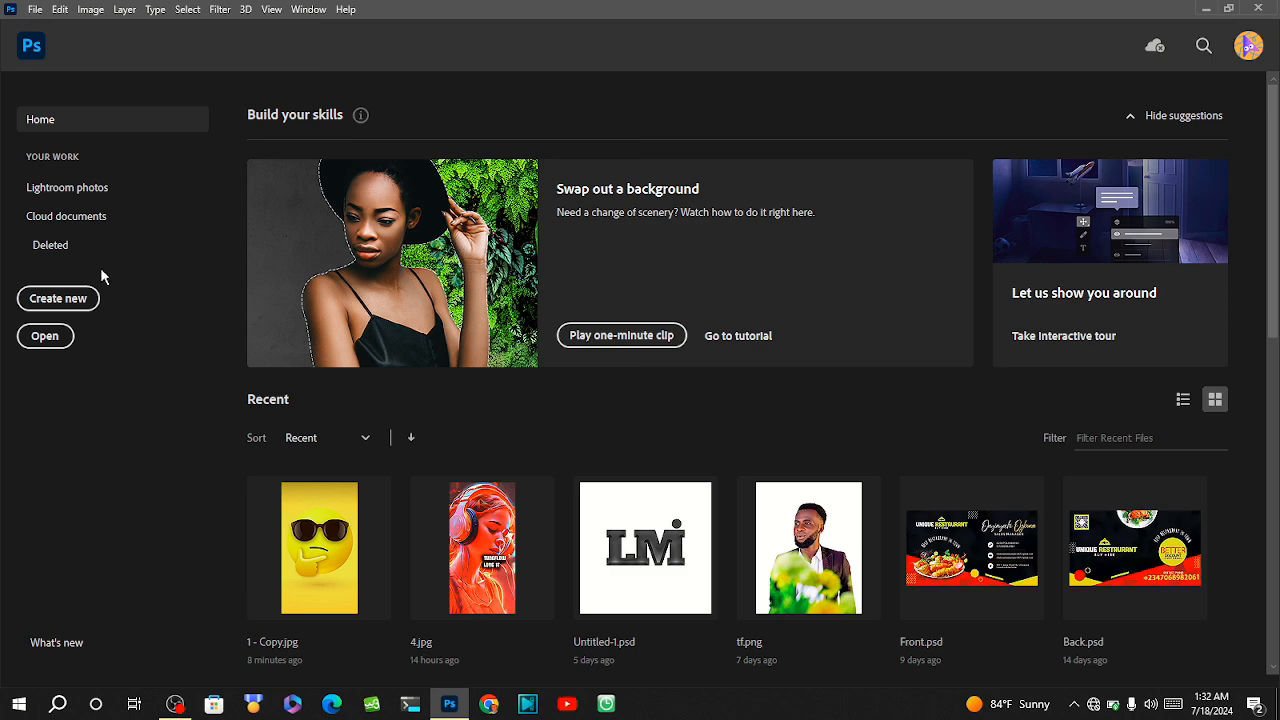
Start a new document and name it FisrtDesign.
{"action": "left_click", "coordinate": [71, 305]}
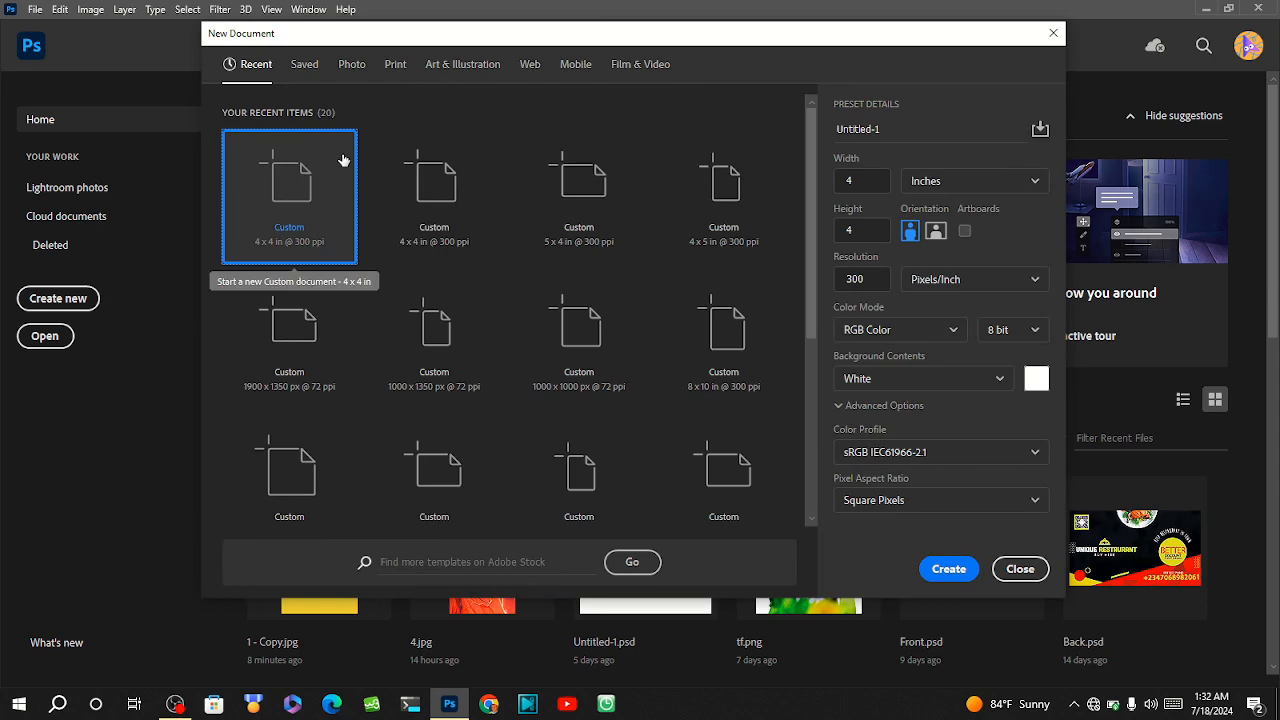
{"action": "left_click", "coordinate": [897, 139]}
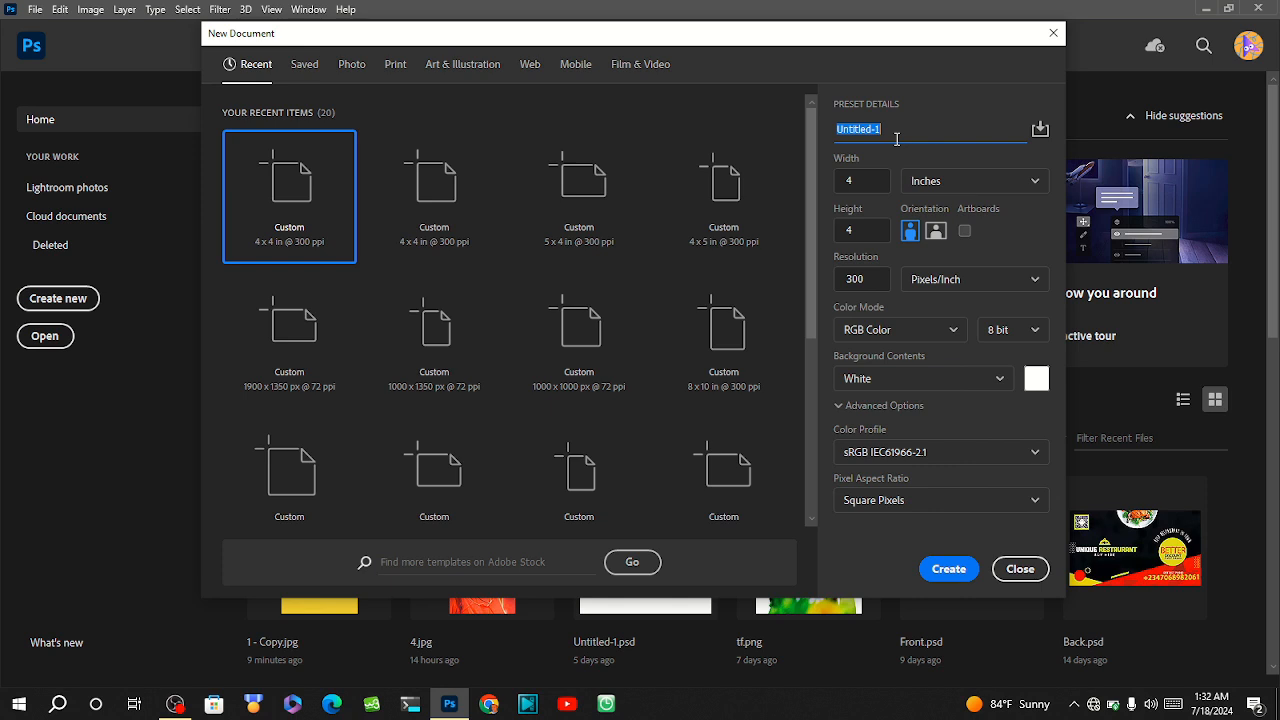
{"action": "type", "text": "Fis"}
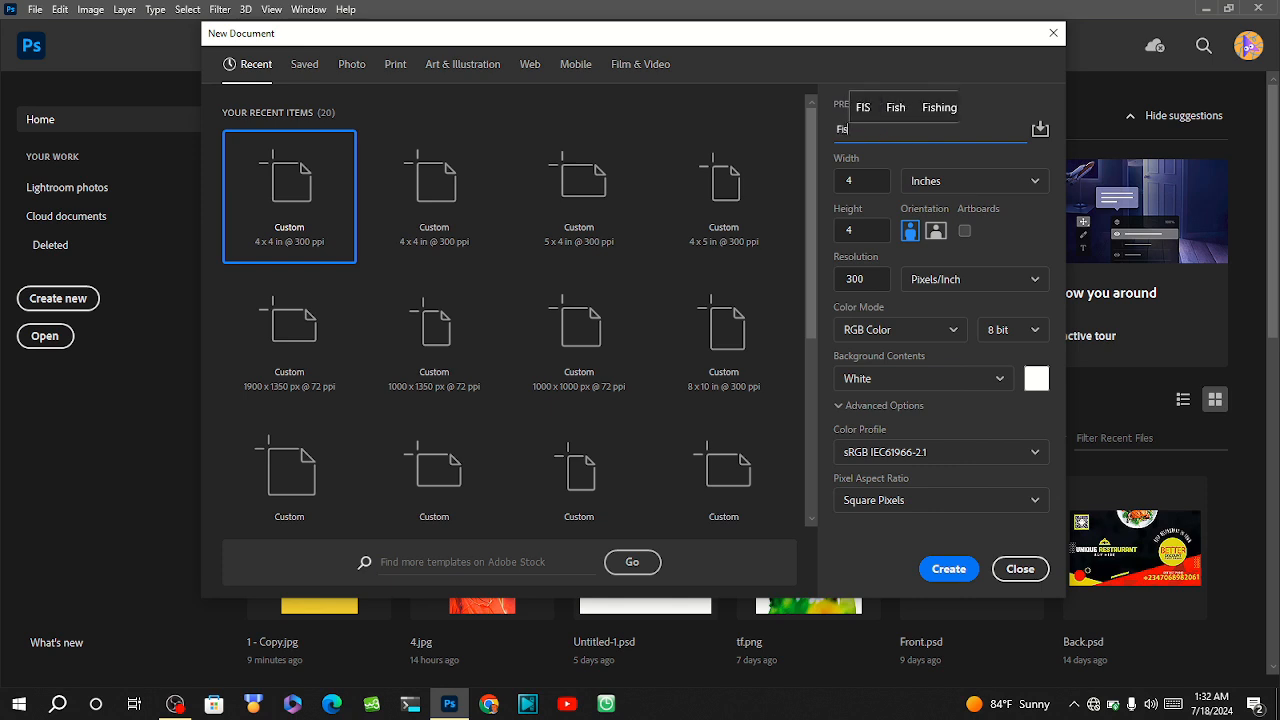
{"action": "type", "text": "rtDesign"}
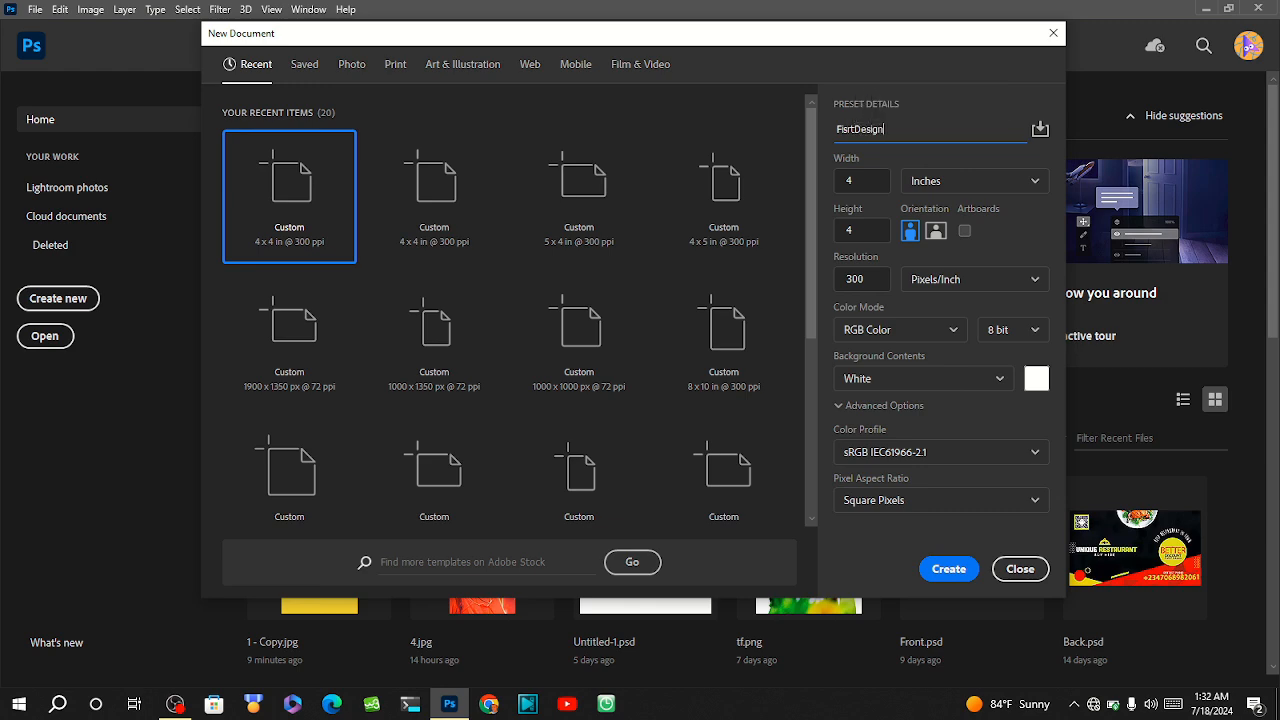
Set up the new document as 4 by 4 inches at 300 pixels per inch, briefly trying pixels as the unit.
{"action": "left_click", "coordinate": [843, 180]}
{"action": "type", "text": "4"}
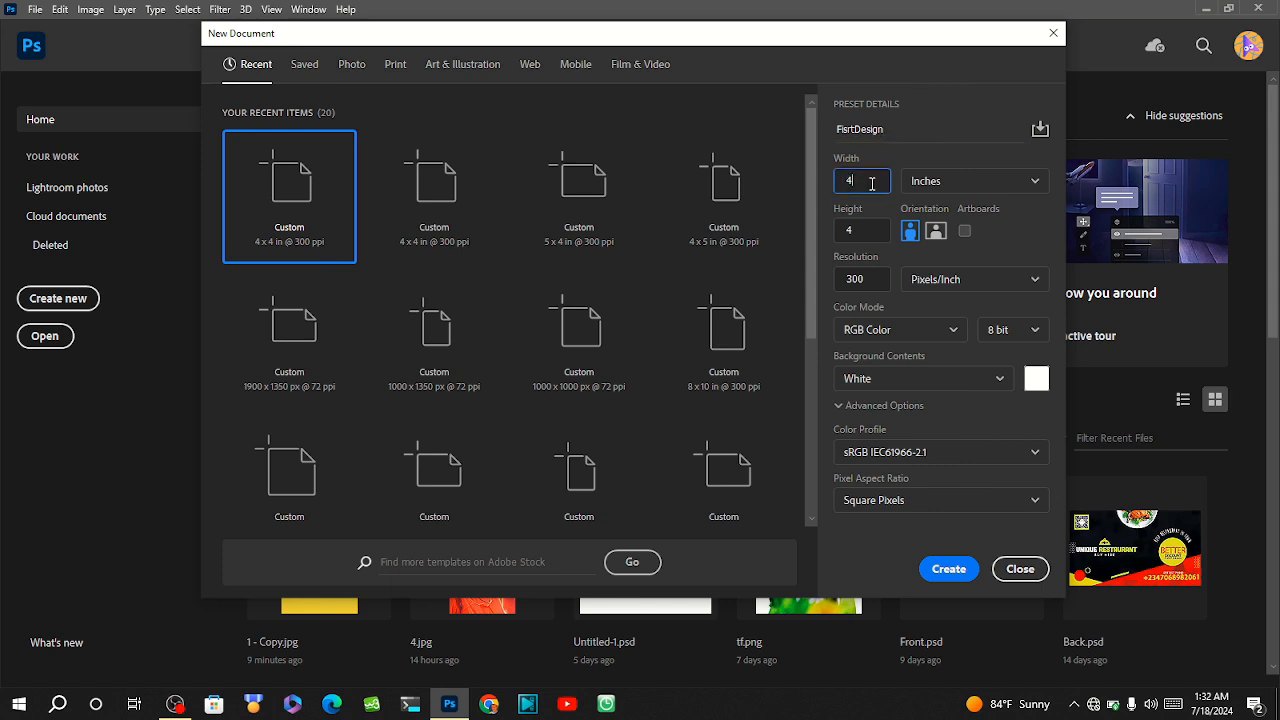
{"action": "left_click", "coordinate": [962, 190]}
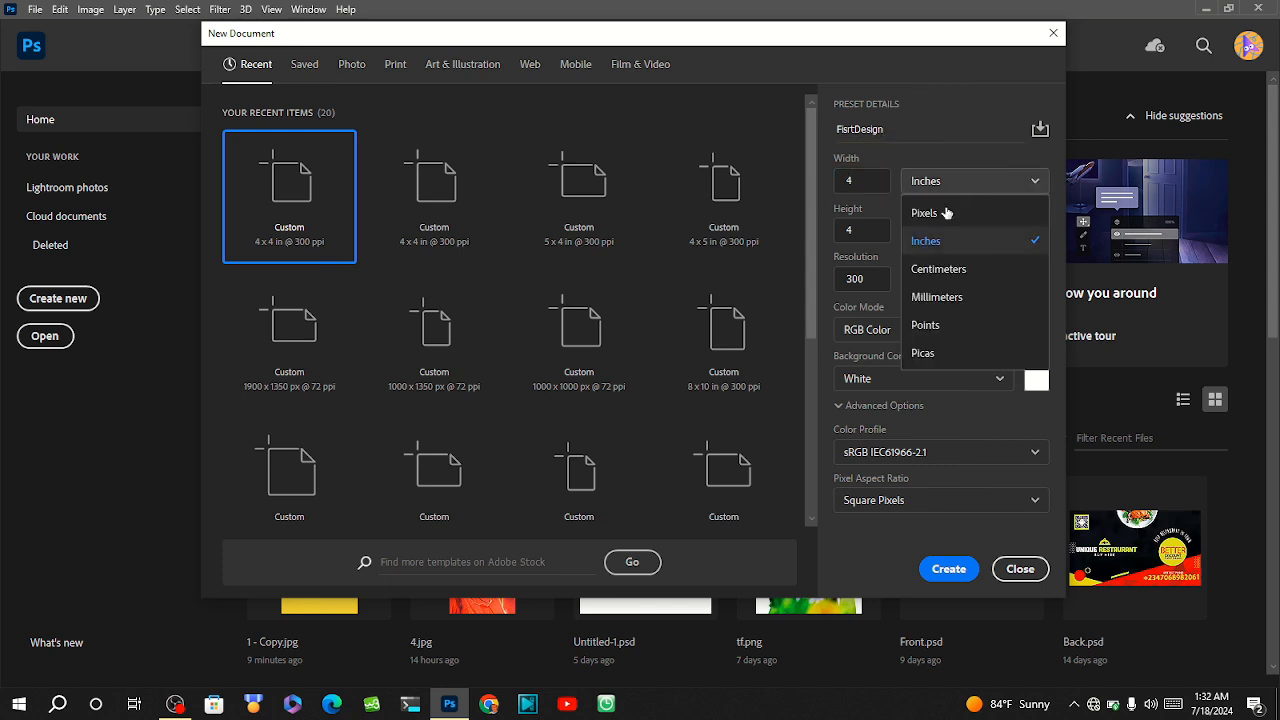
{"action": "left_click", "coordinate": [940, 222]}
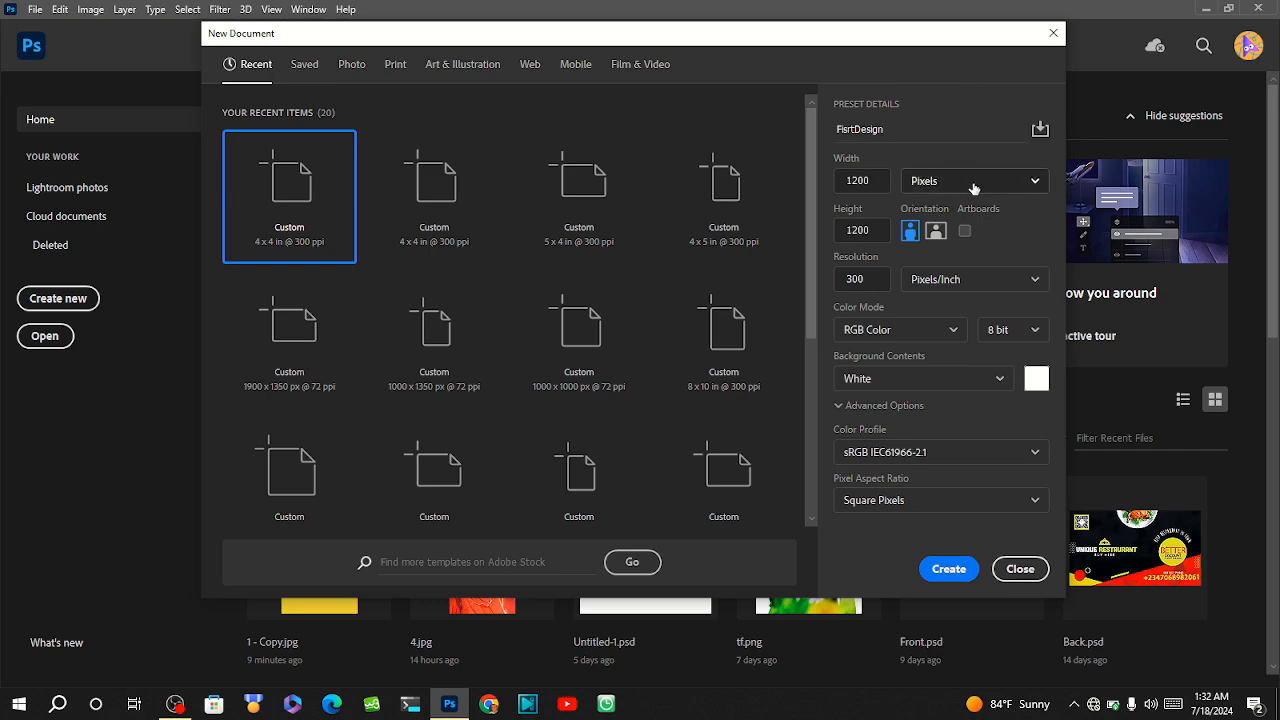
{"action": "left_click", "coordinate": [972, 188]}
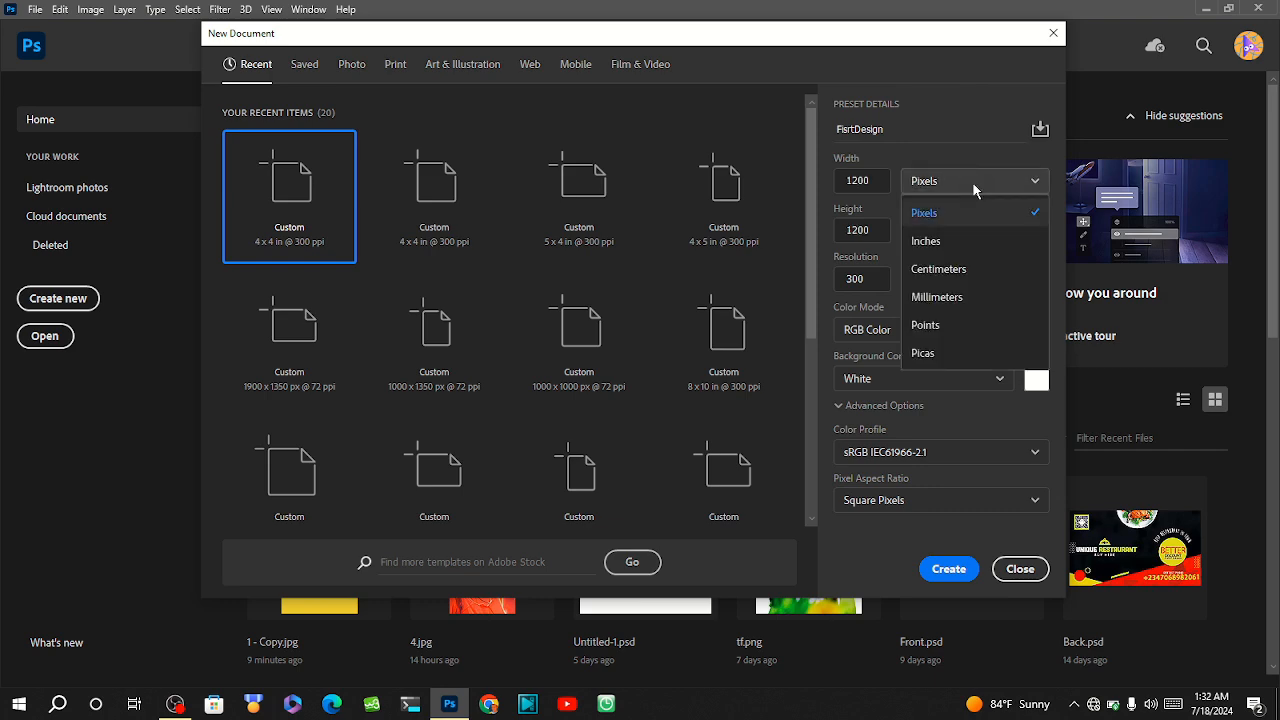
{"action": "left_click", "coordinate": [935, 243]}
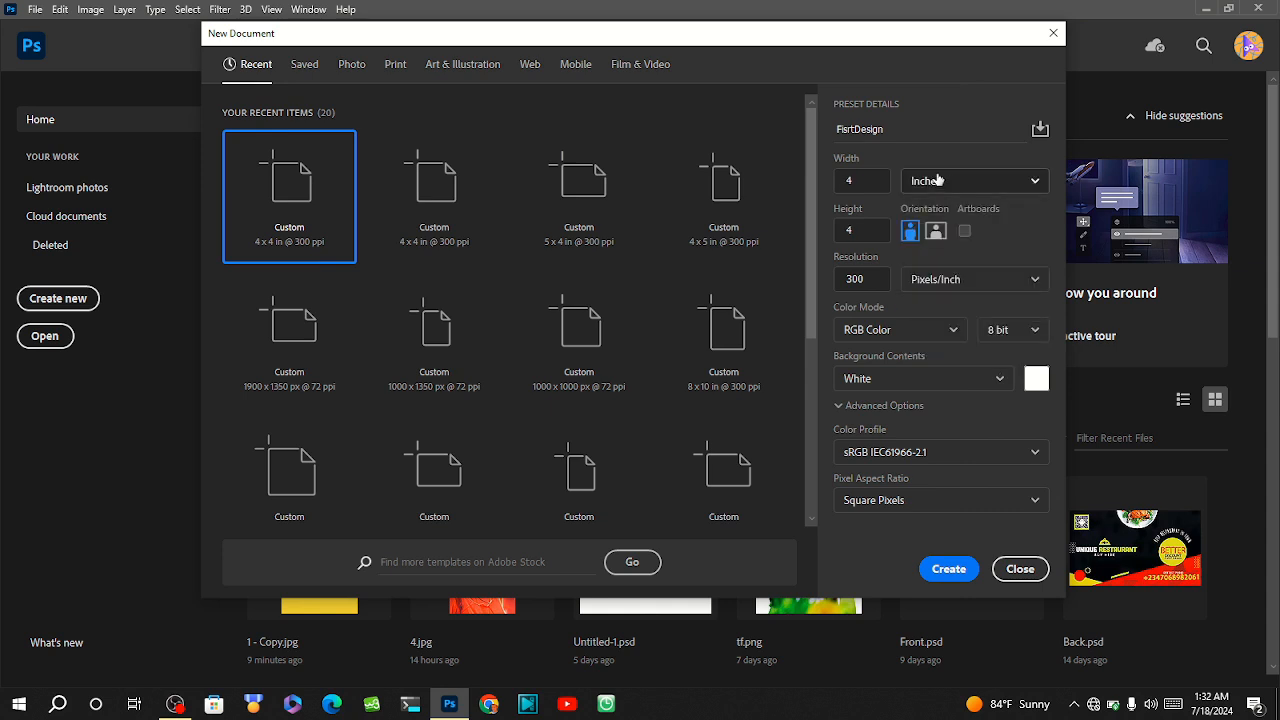
{"action": "left_click", "coordinate": [862, 182]}
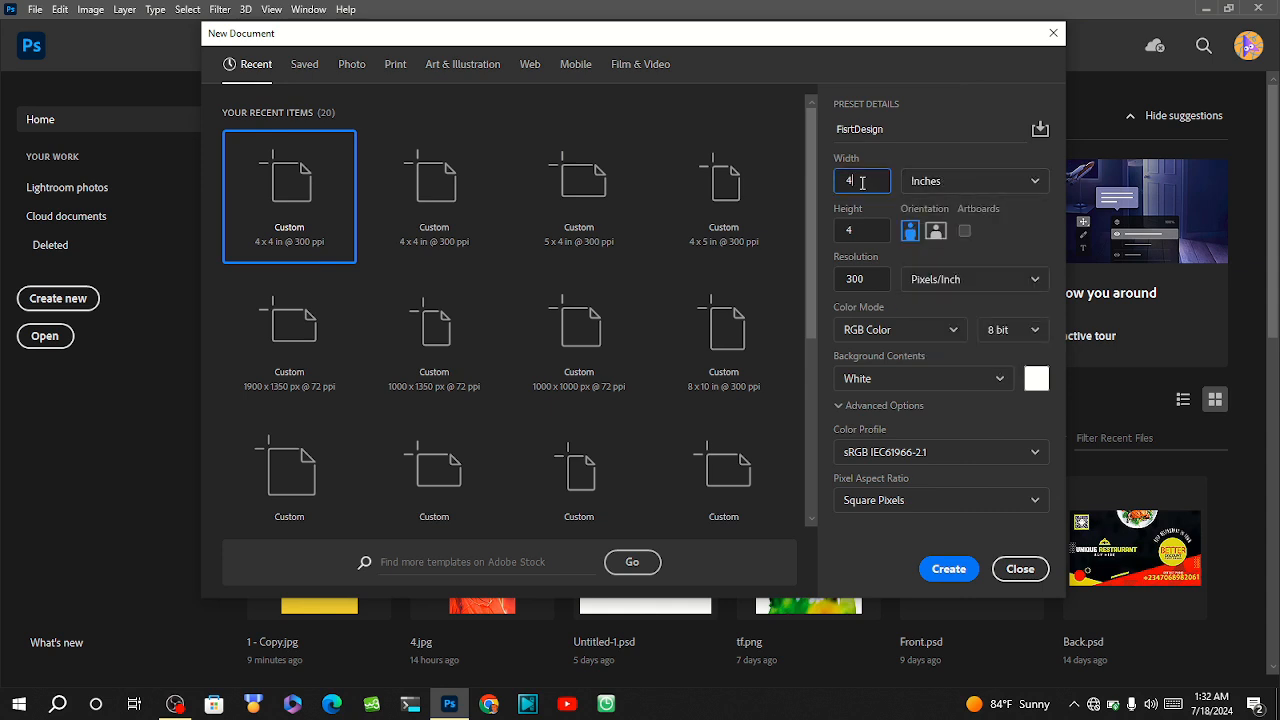
{"action": "left_click", "coordinate": [864, 233]}
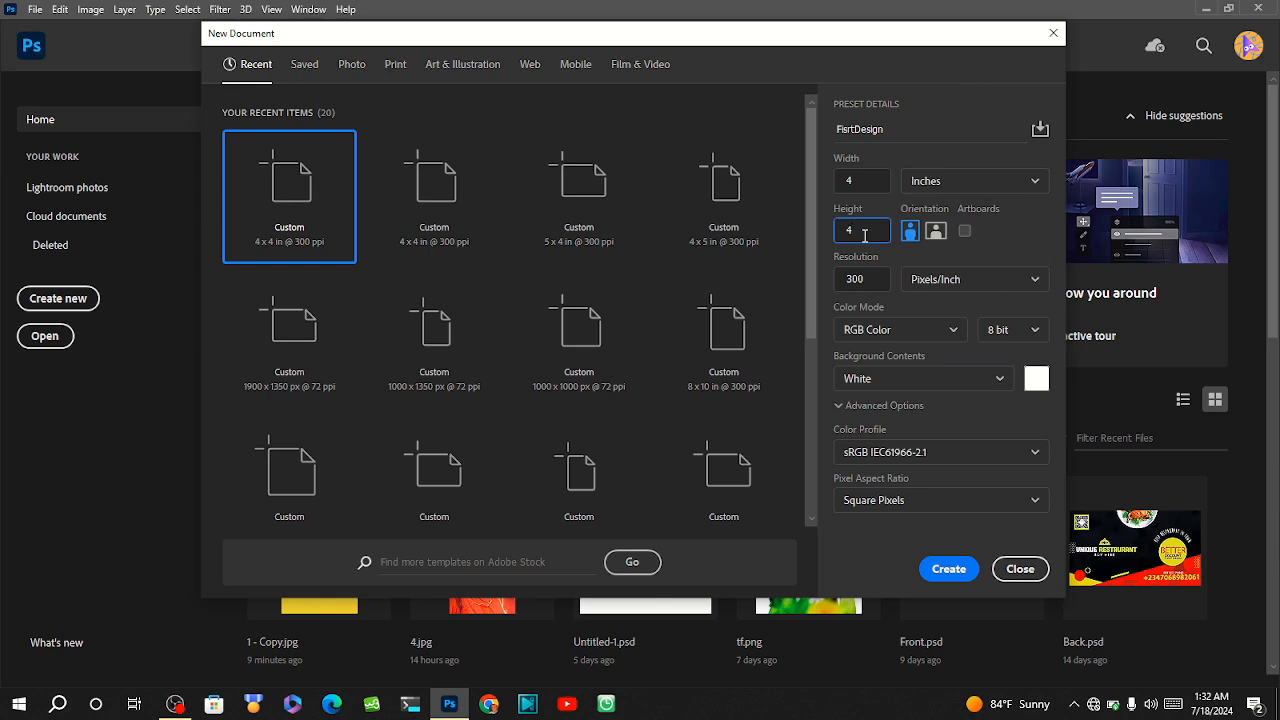
{"action": "left_click", "coordinate": [850, 279]}
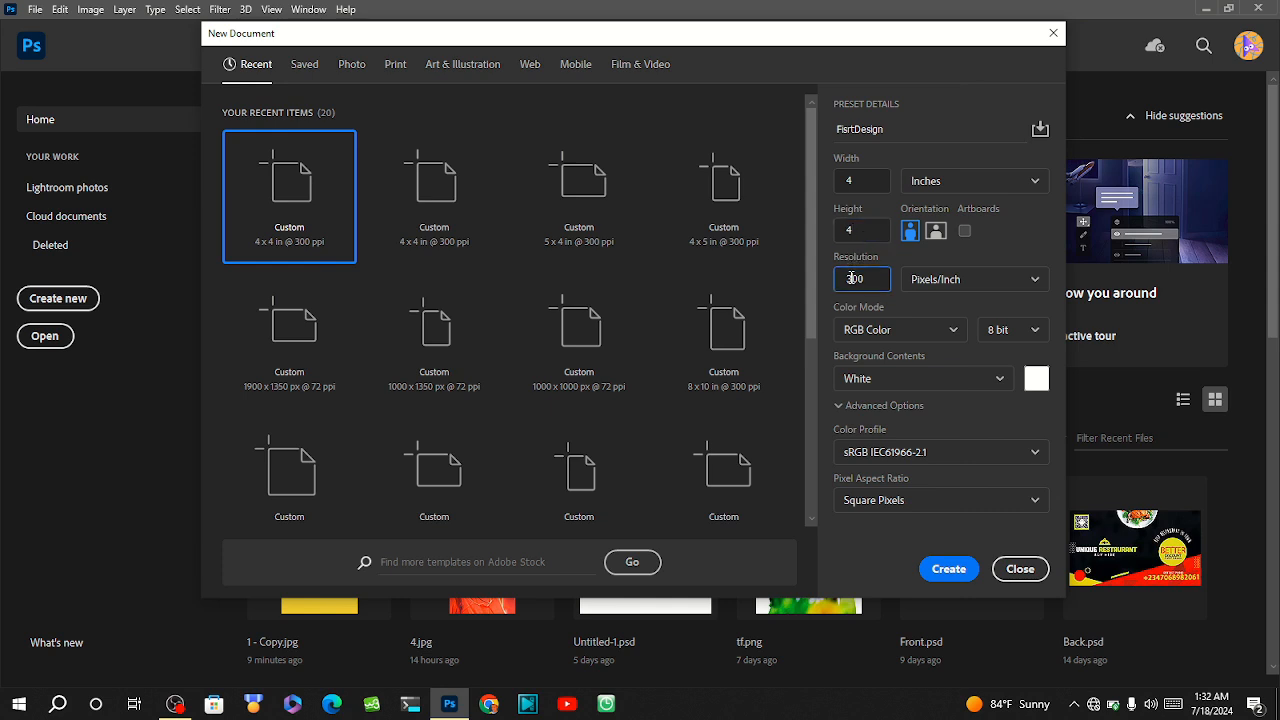
{"action": "double_click", "coordinate": [851, 279]}
Try very dark red shades, such as hex 210209, as the new document's background colour.
{"action": "left_click", "coordinate": [1034, 384]}
{"action": "mouse_move", "coordinate": [672, 468]}
{"action": "left_mouse_down"}
{"action": "mouse_move", "coordinate": [663, 566]}
{"action": "mouse_move", "coordinate": [690, 540]}
{"action": "mouse_move", "coordinate": [791, 572]}
{"action": "mouse_move", "coordinate": [812, 564]}
{"action": "mouse_move", "coordinate": [814, 543]}
{"action": "left_mouse_up"}
{"action": "left_click", "coordinate": [849, 405]}
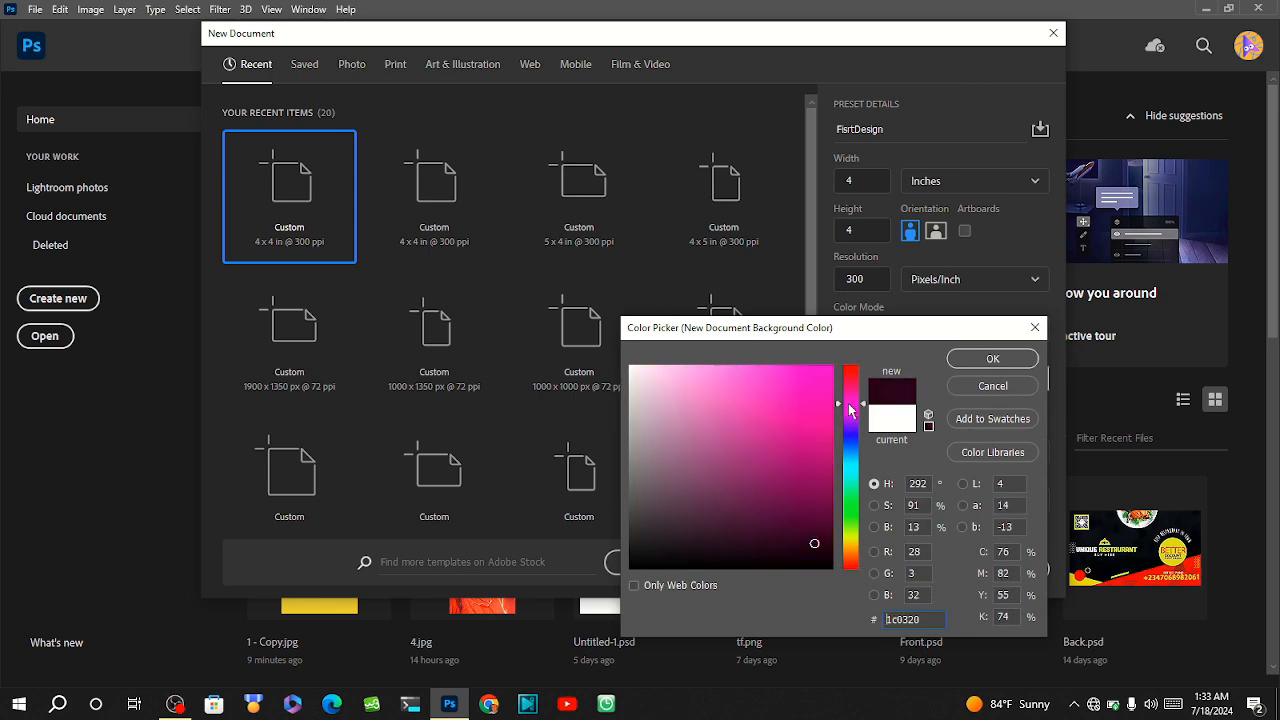
{"action": "left_click_drag", "start_coordinate": [849, 408], "coordinate": [849, 373]}
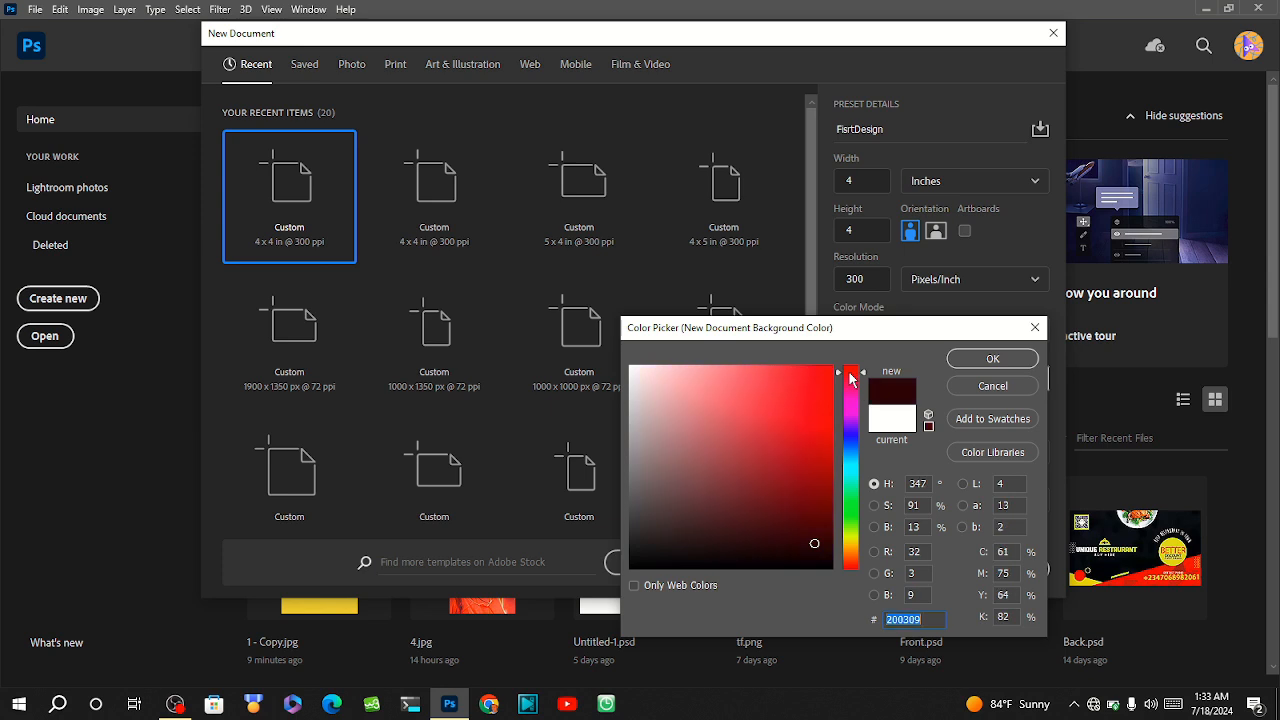
{"action": "type", "text": "200209"}
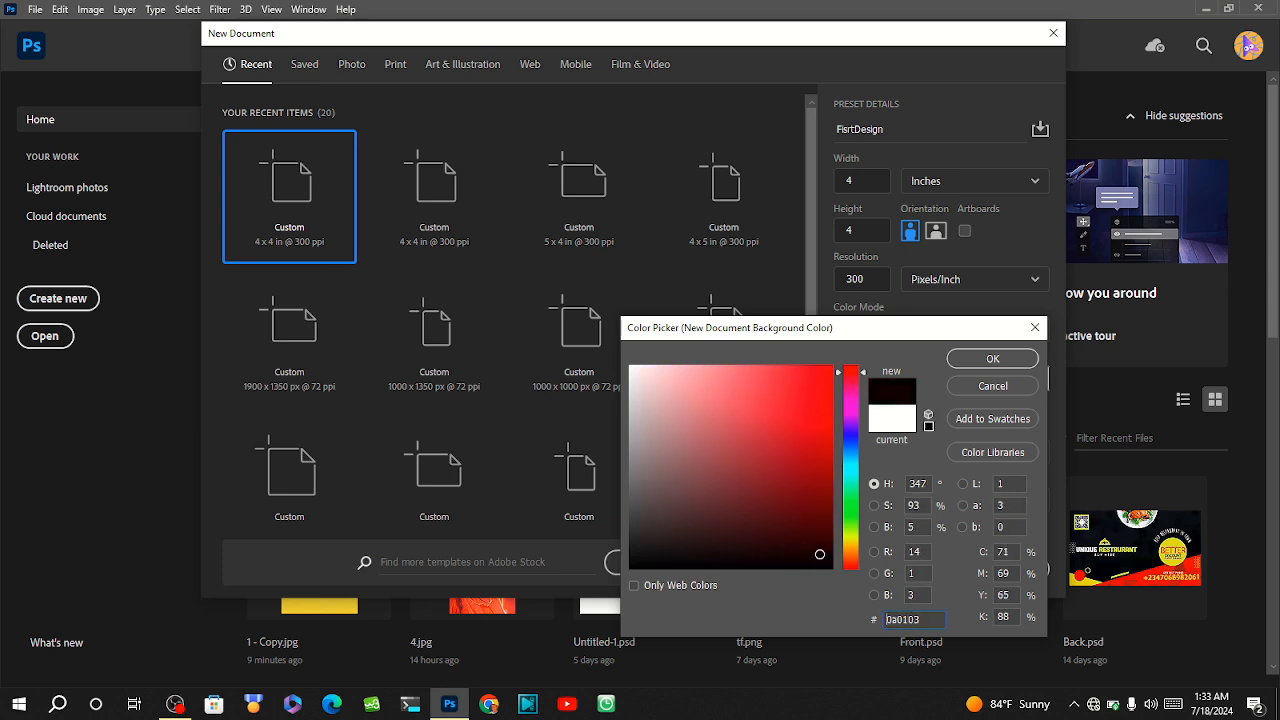
{"action": "left_click", "coordinate": [819, 543]}
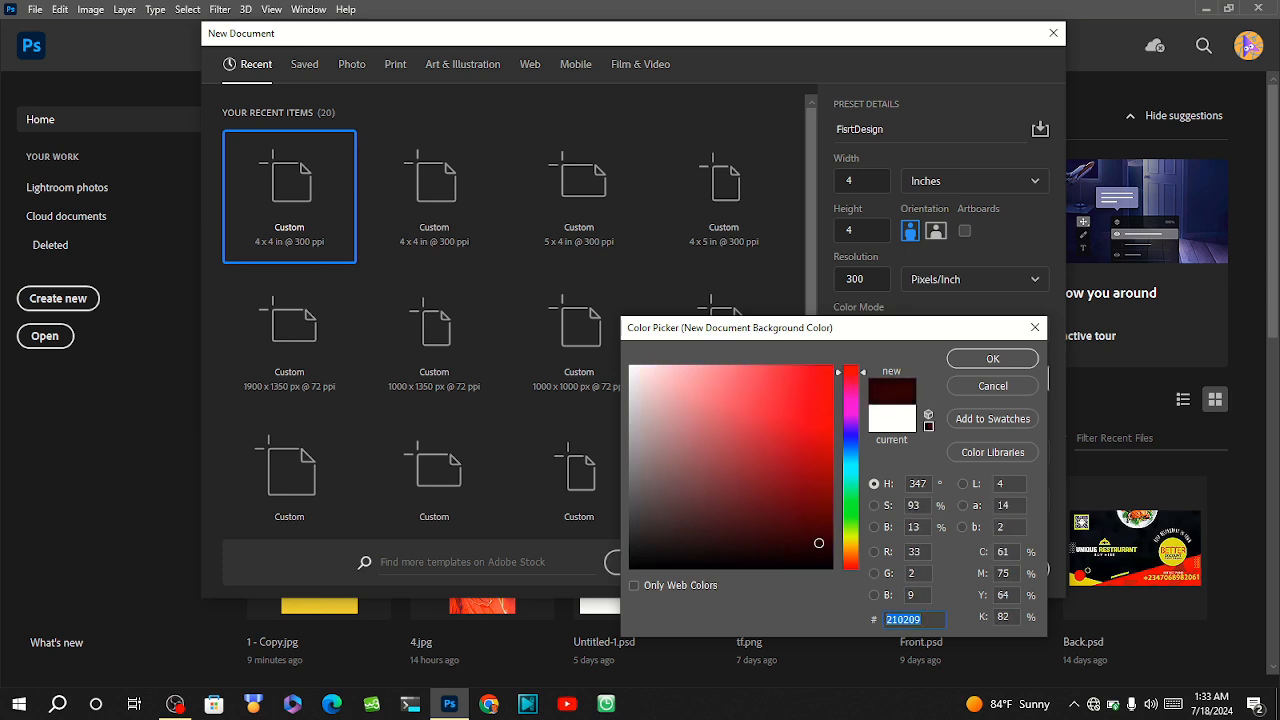
{"action": "left_click", "coordinate": [818, 545]}
Set the document's background to hex colour 102933 and create the document.
{"action": "double_click", "coordinate": [909, 621]}
{"action": "type", "text": "948484"}
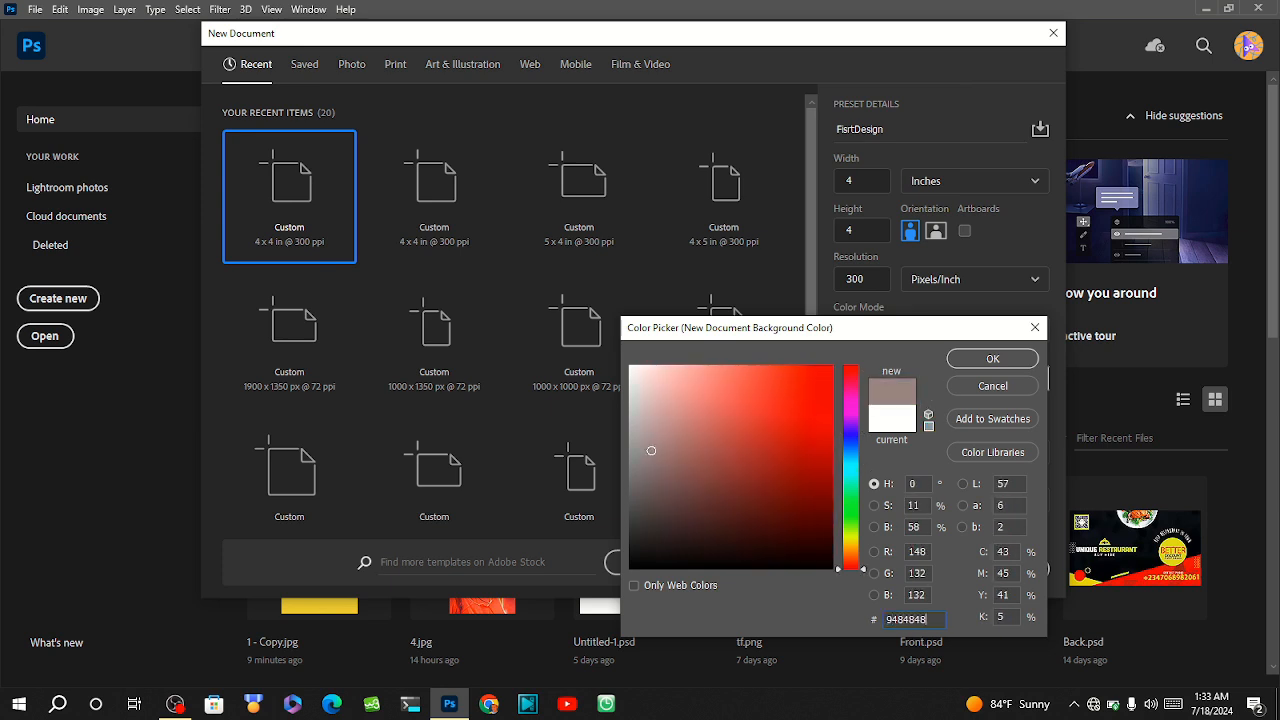
{"action": "key", "text": "BackSpace"}
{"action": "key", "text": "BackSpace"}
{"action": "key", "text": "BackSpace"}
{"action": "key", "text": "BackSpace"}
{"action": "key", "text": "BackSpace"}
{"action": "key", "text": "BackSpace"}
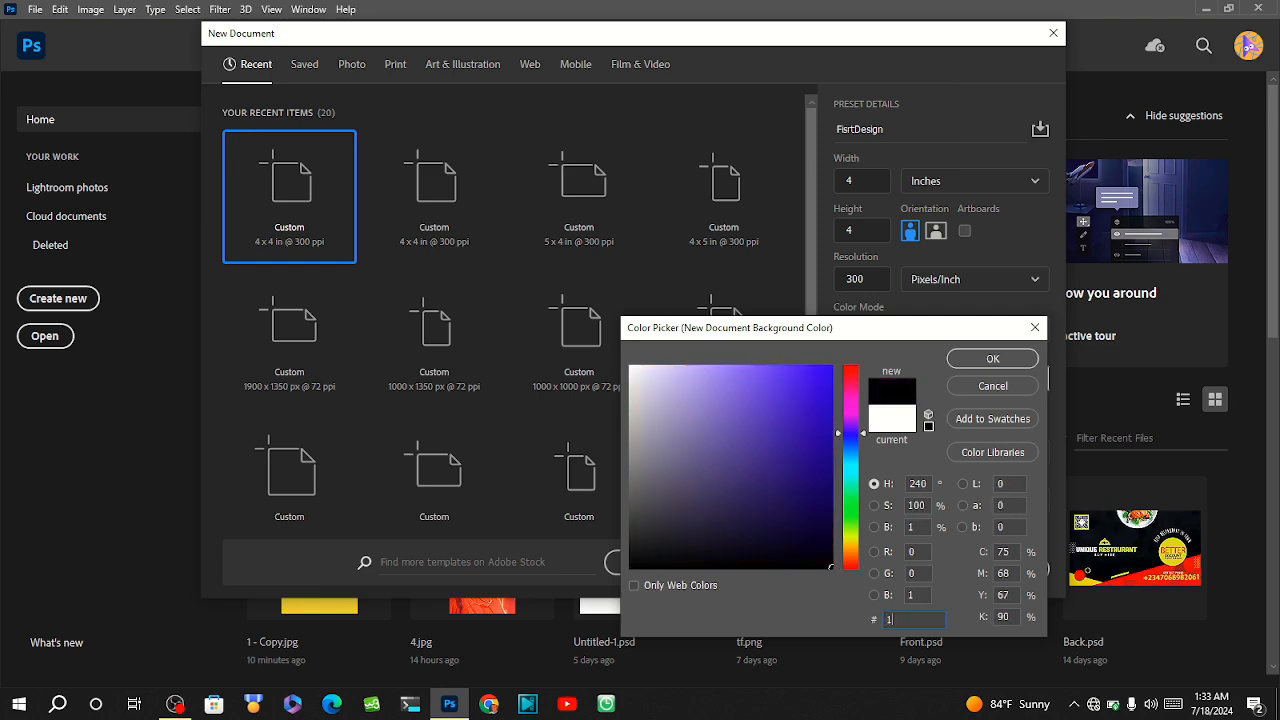
{"action": "type", "text": "19349"}
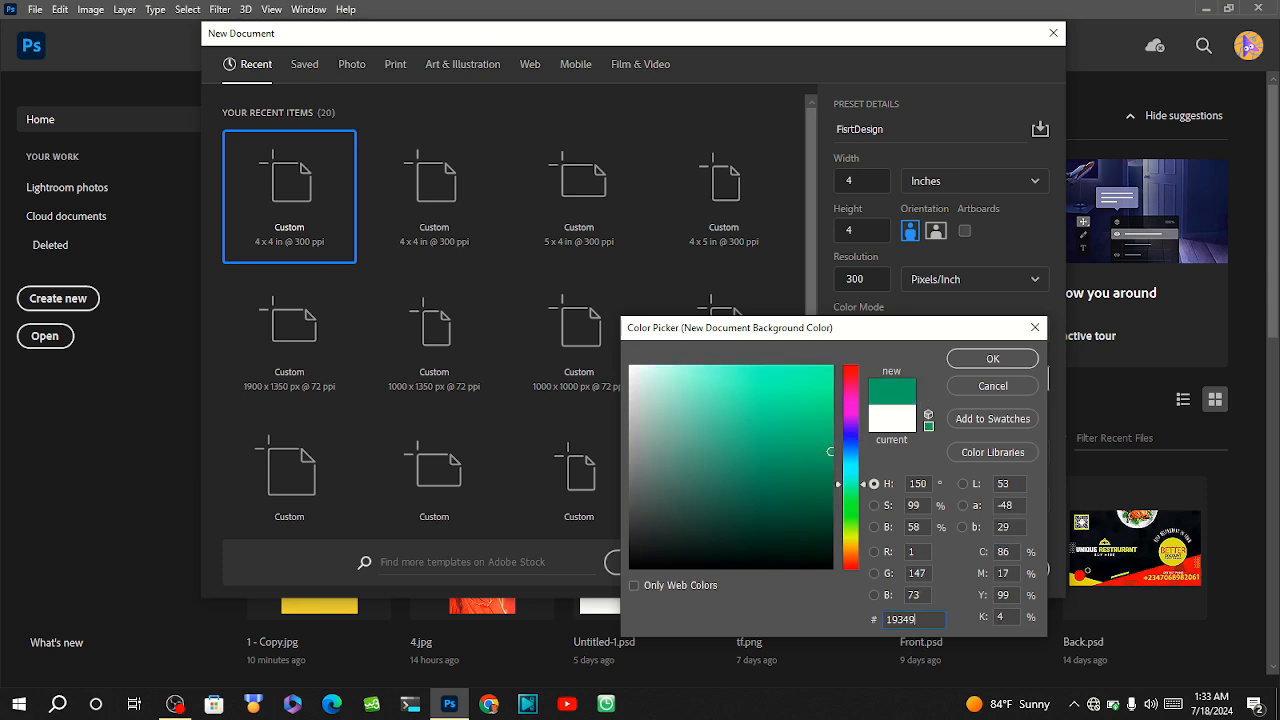
{"action": "key", "text": "BackSpace"}
{"action": "key", "text": "BackSpace"}
{"action": "key", "text": "BackSpace"}
{"action": "key", "text": "BackSpace"}
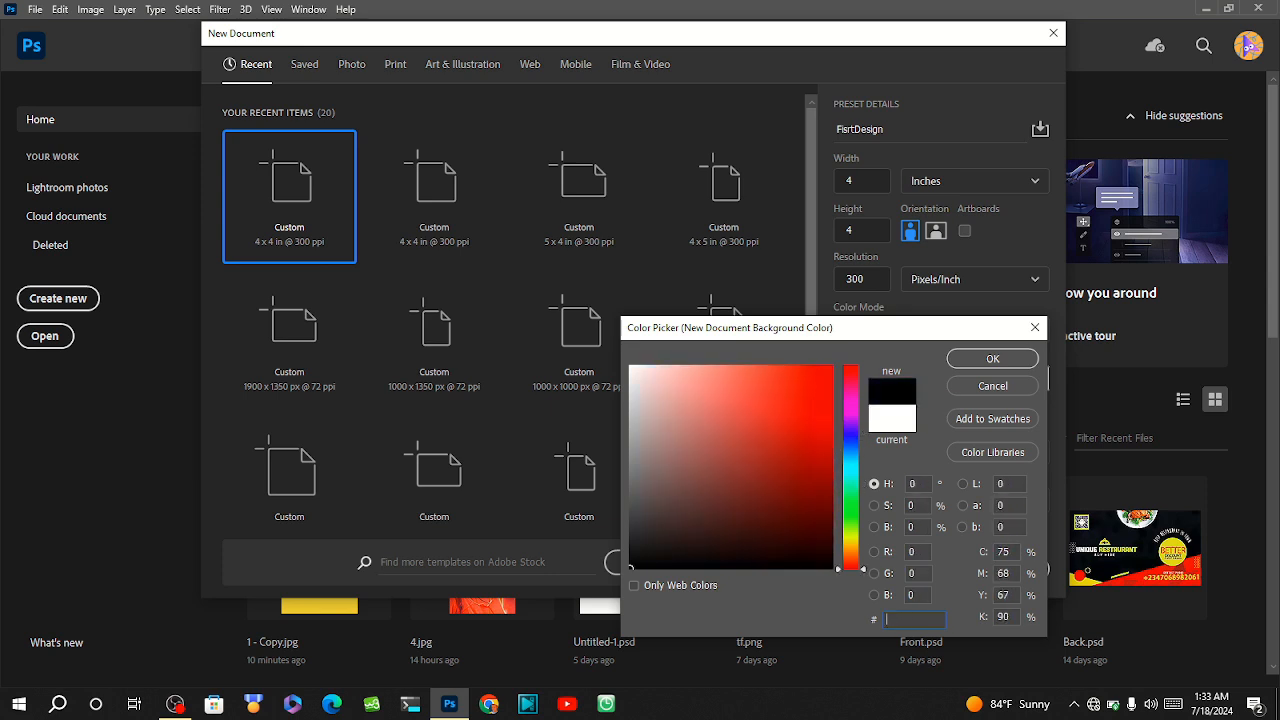
{"action": "type", "text": "102933"}
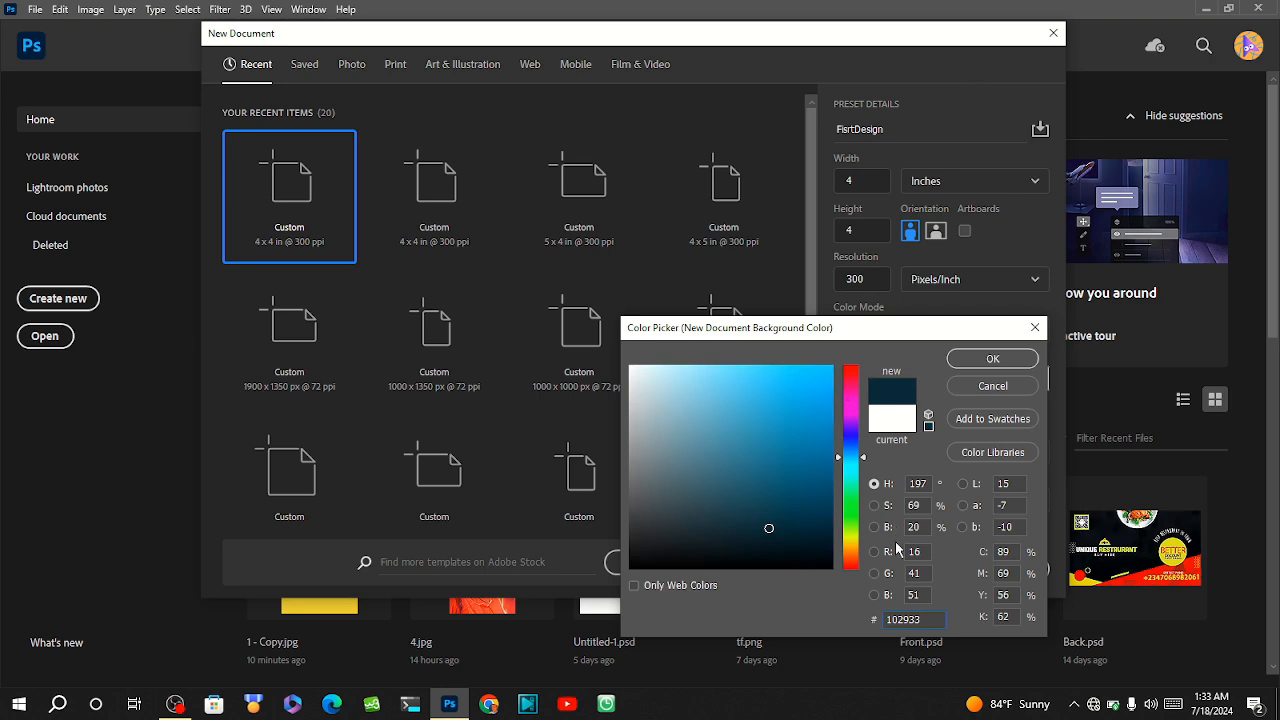
{"action": "left_click", "coordinate": [983, 366]}
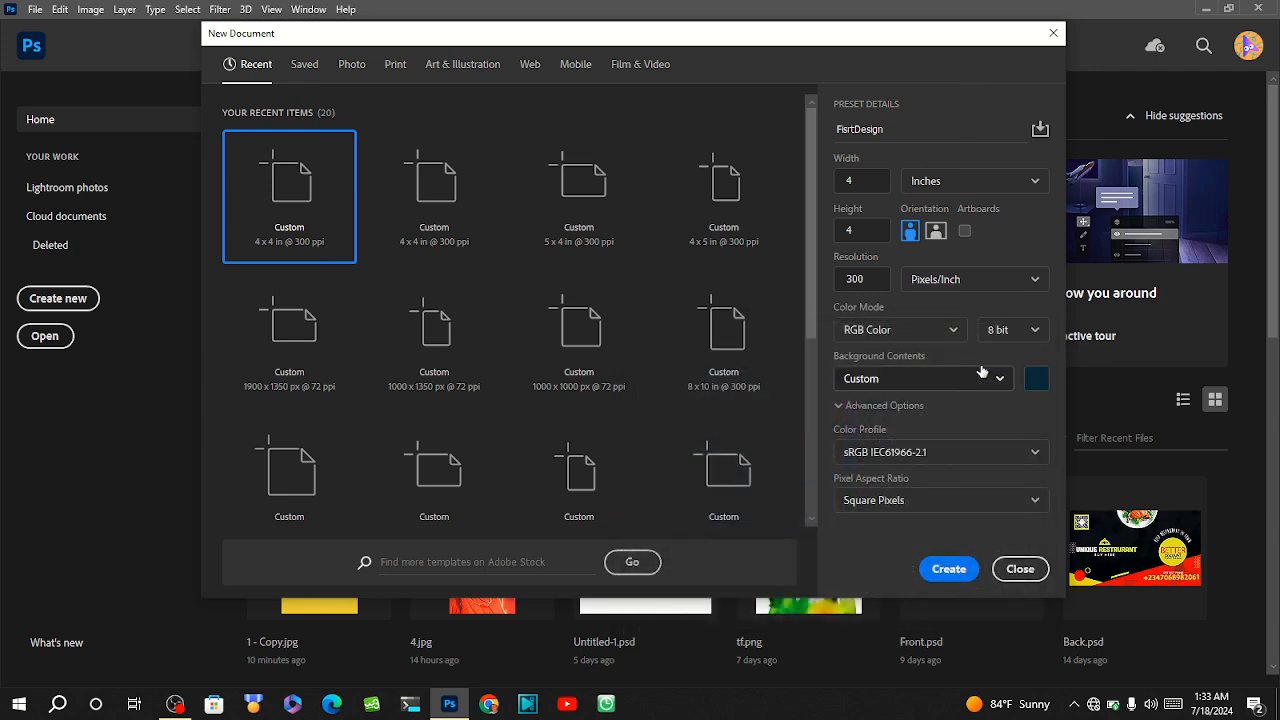
{"action": "left_click", "coordinate": [945, 569]}
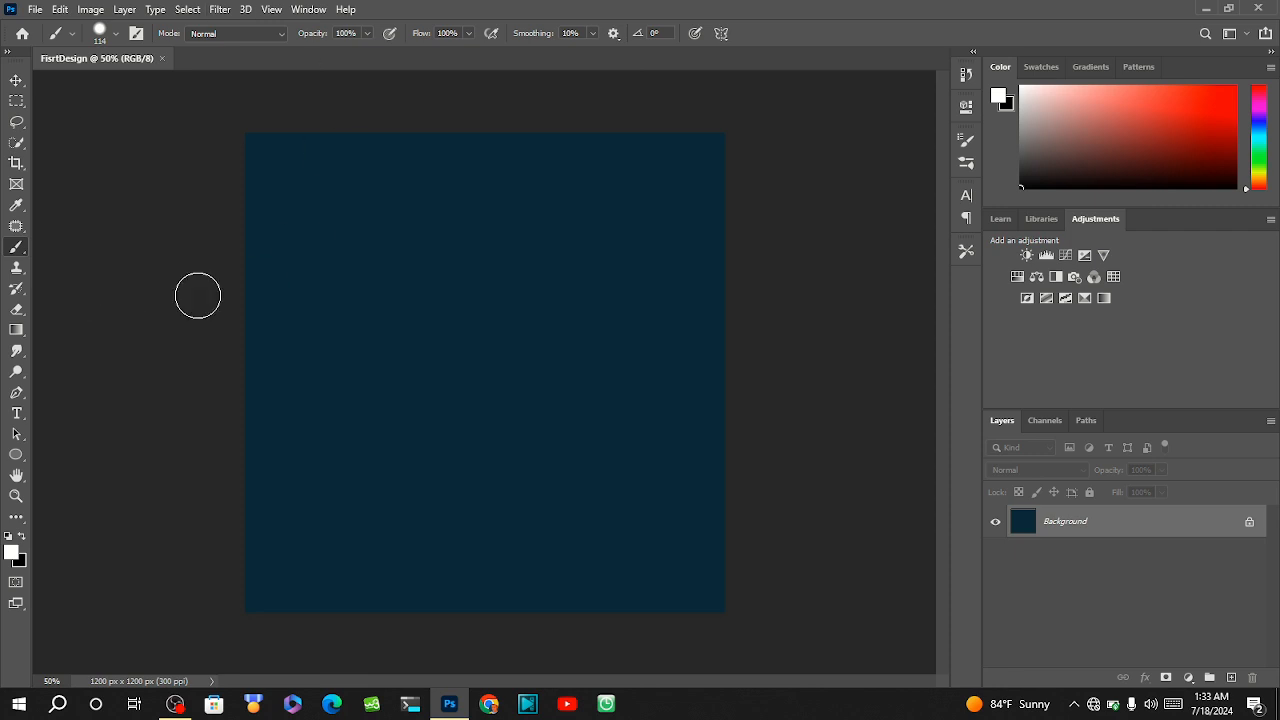
Start another new document and name it FirstDesign.
{"action": "left_click", "coordinate": [36, 9]}
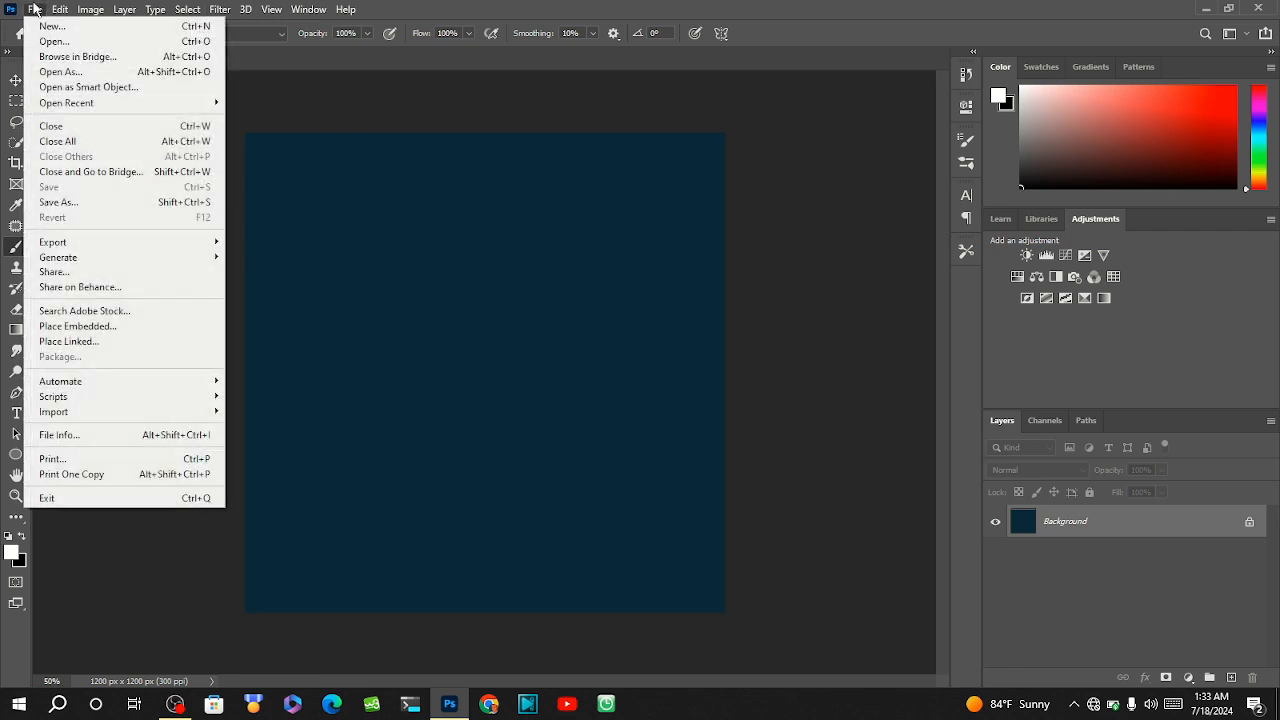
{"action": "left_click", "coordinate": [50, 25]}
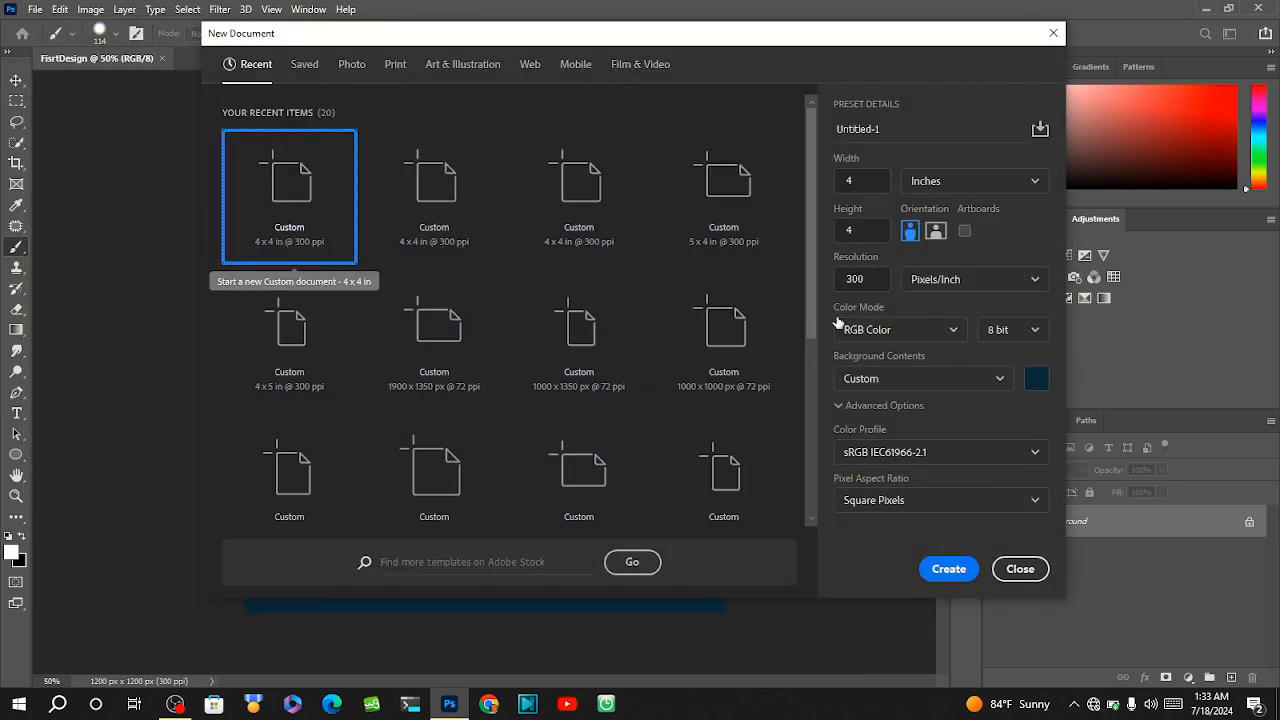
{"action": "double_click", "coordinate": [889, 133]}
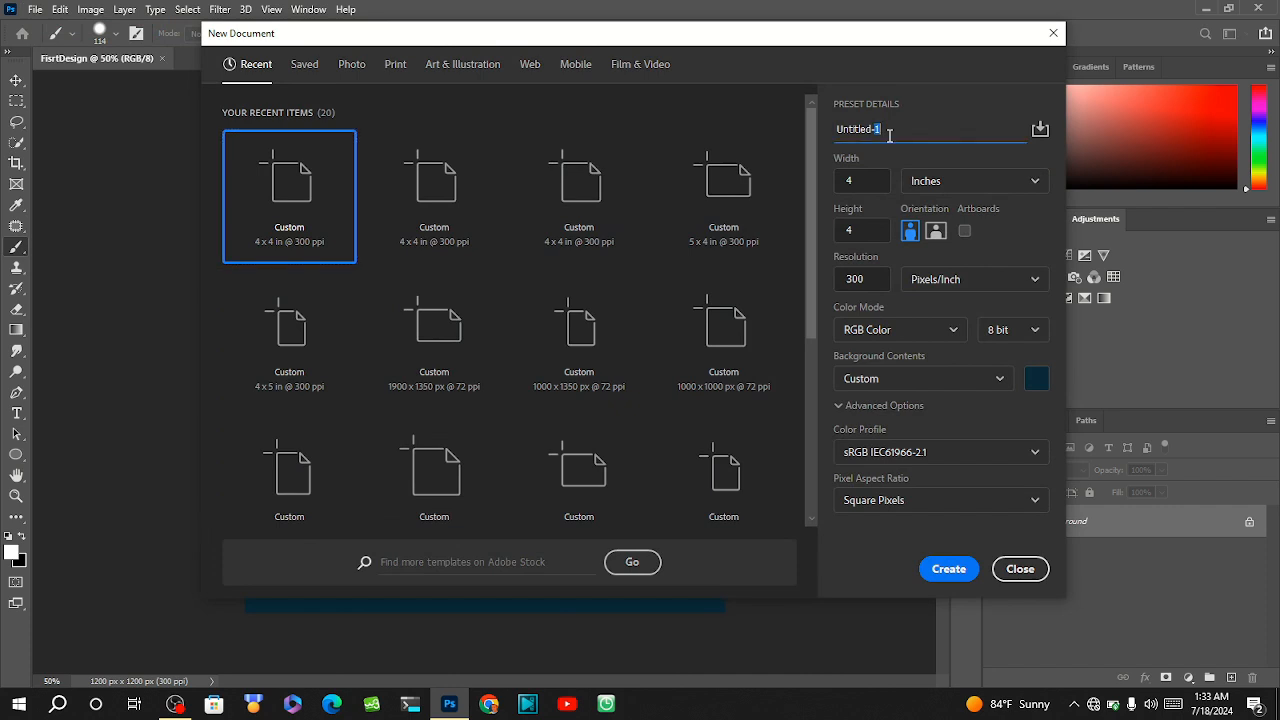
{"action": "left_click", "coordinate": [889, 133]}
{"action": "type", "text": "A"}
{"action": "key", "text": "ctrl+a"}
{"action": "key", "text": "BackSpace"}
{"action": "type", "text": "FirstDesign"}
Create the FirstDesign document with White background contents and close the misspelled FisrtDesign document.
{"action": "left_click", "coordinate": [996, 382]}
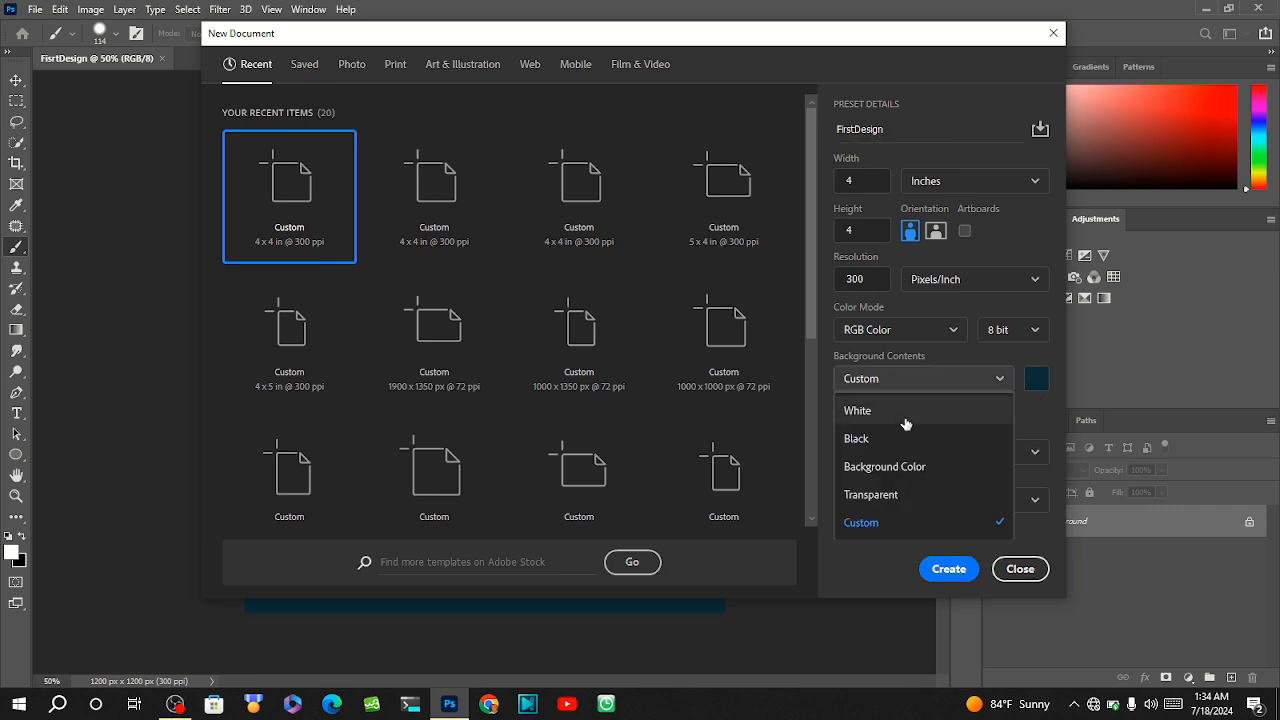
{"action": "left_click", "coordinate": [907, 423]}
{"action": "left_click", "coordinate": [949, 569]}
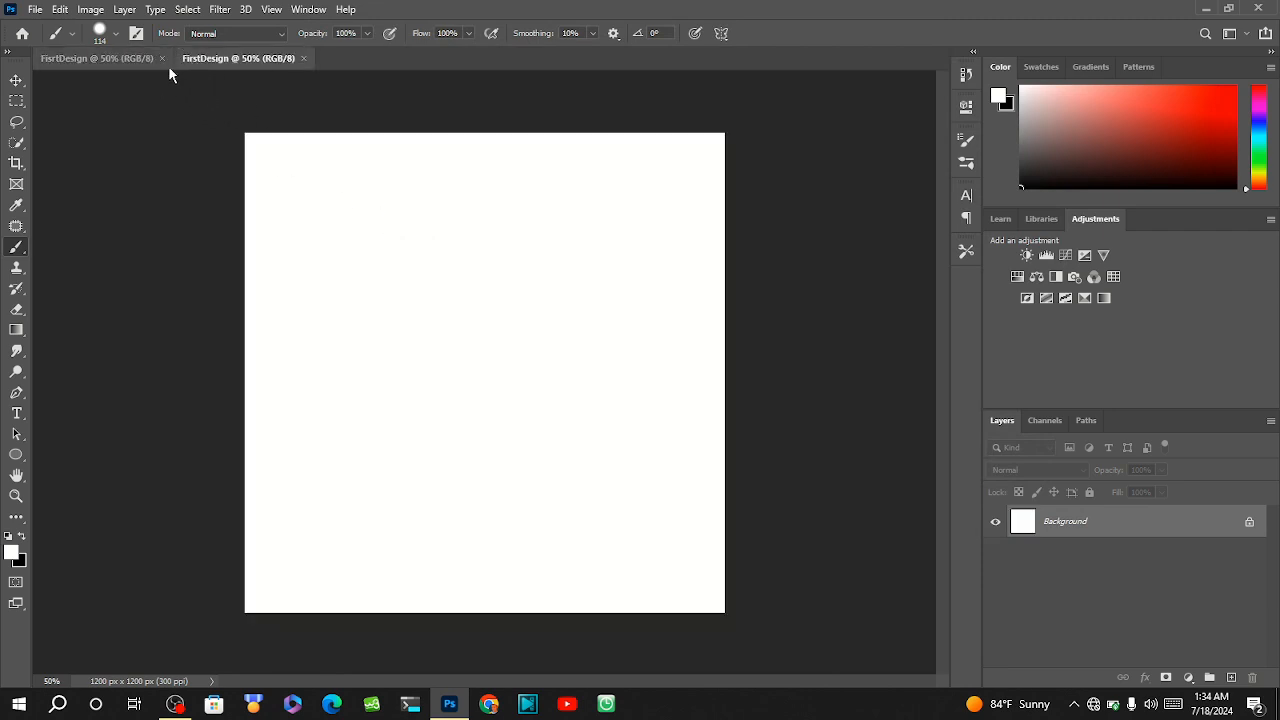
{"action": "left_click", "coordinate": [163, 62]}
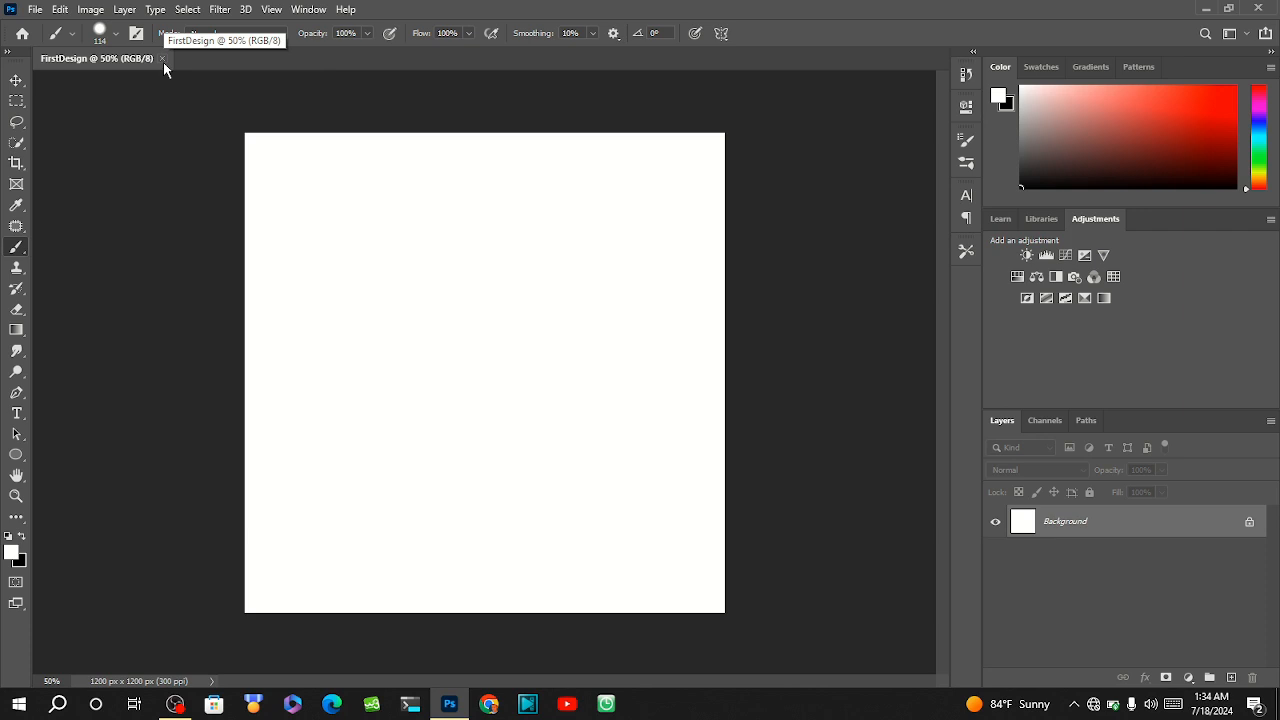
Switch to the Move tool and open the image "1 - Copy" from the di folder.
{"action": "left_click", "coordinate": [16, 81]}
{"action": "left_click", "coordinate": [38, 9]}
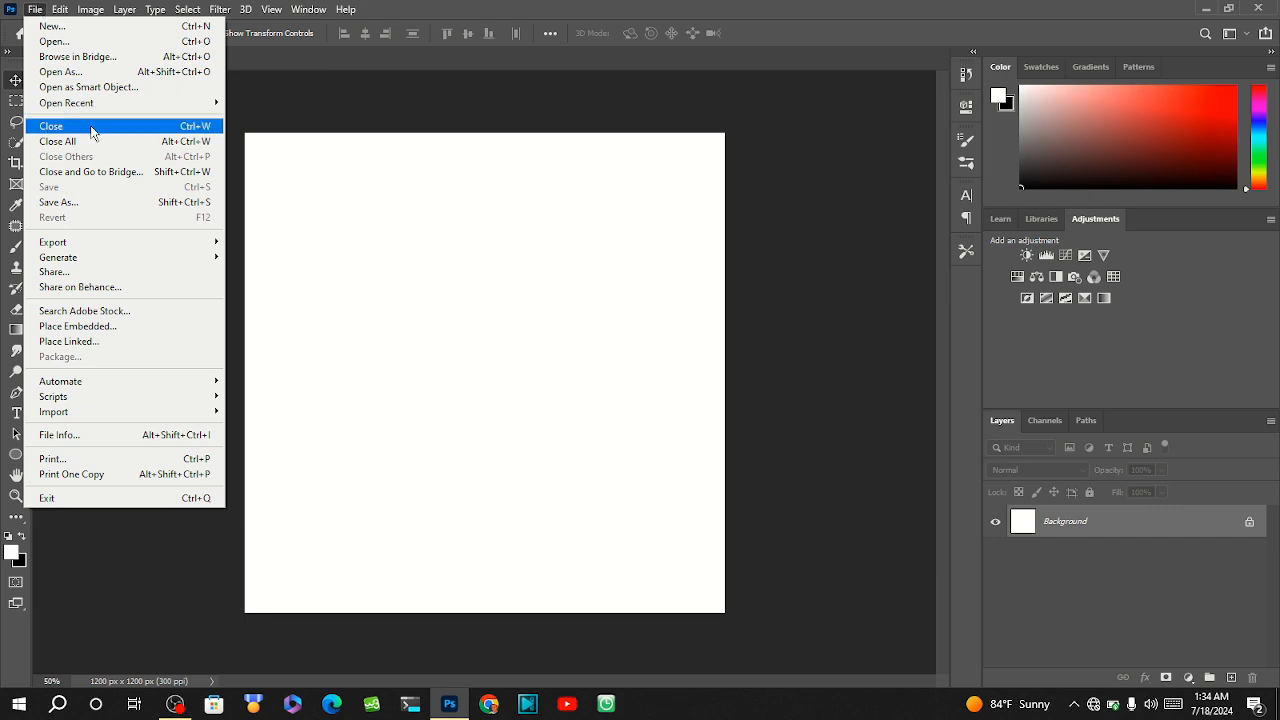
{"action": "left_click", "coordinate": [32, 10]}
{"action": "left_click", "coordinate": [31, 11]}
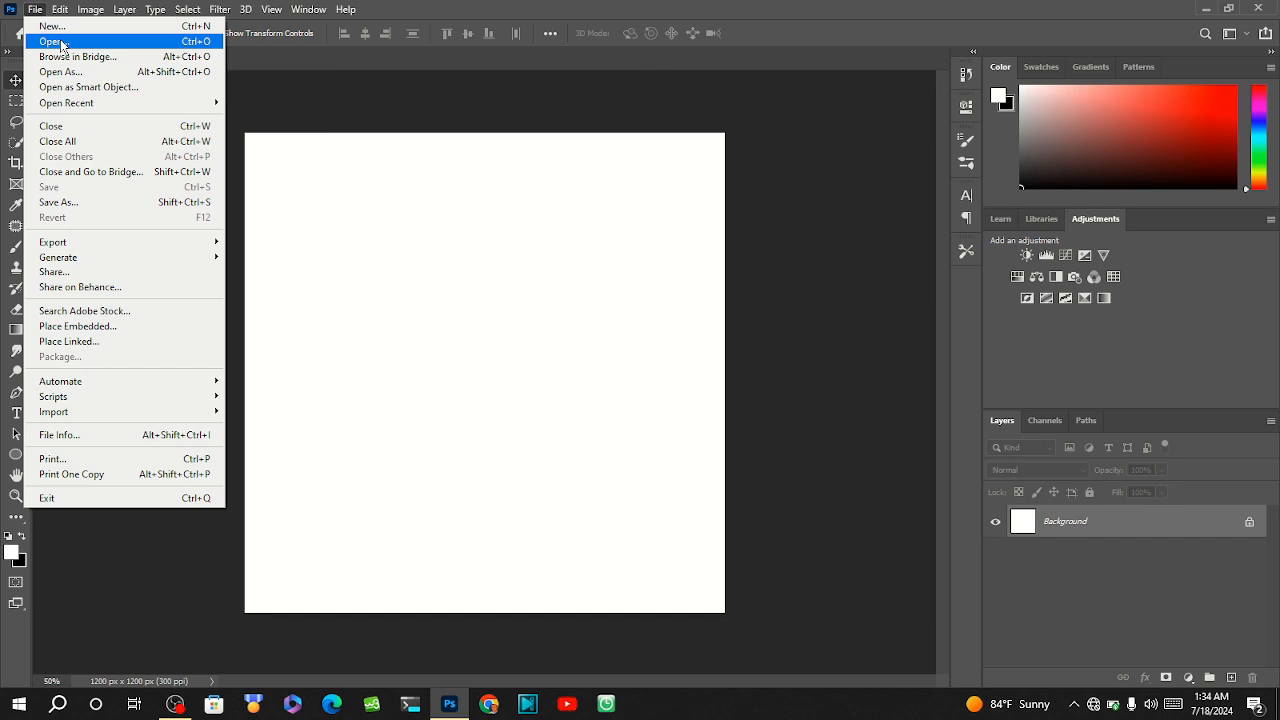
{"action": "left_click", "coordinate": [60, 42]}
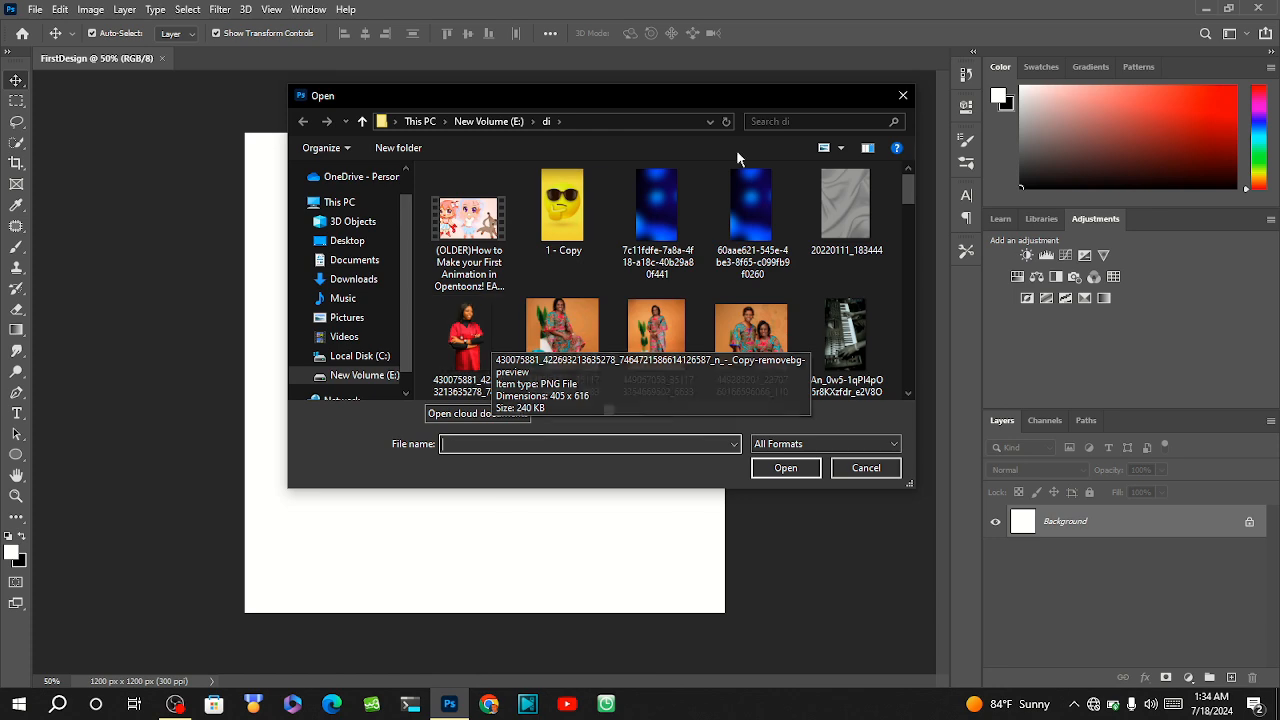
{"action": "left_click", "coordinate": [590, 218]}
{"action": "left_click", "coordinate": [784, 469]}
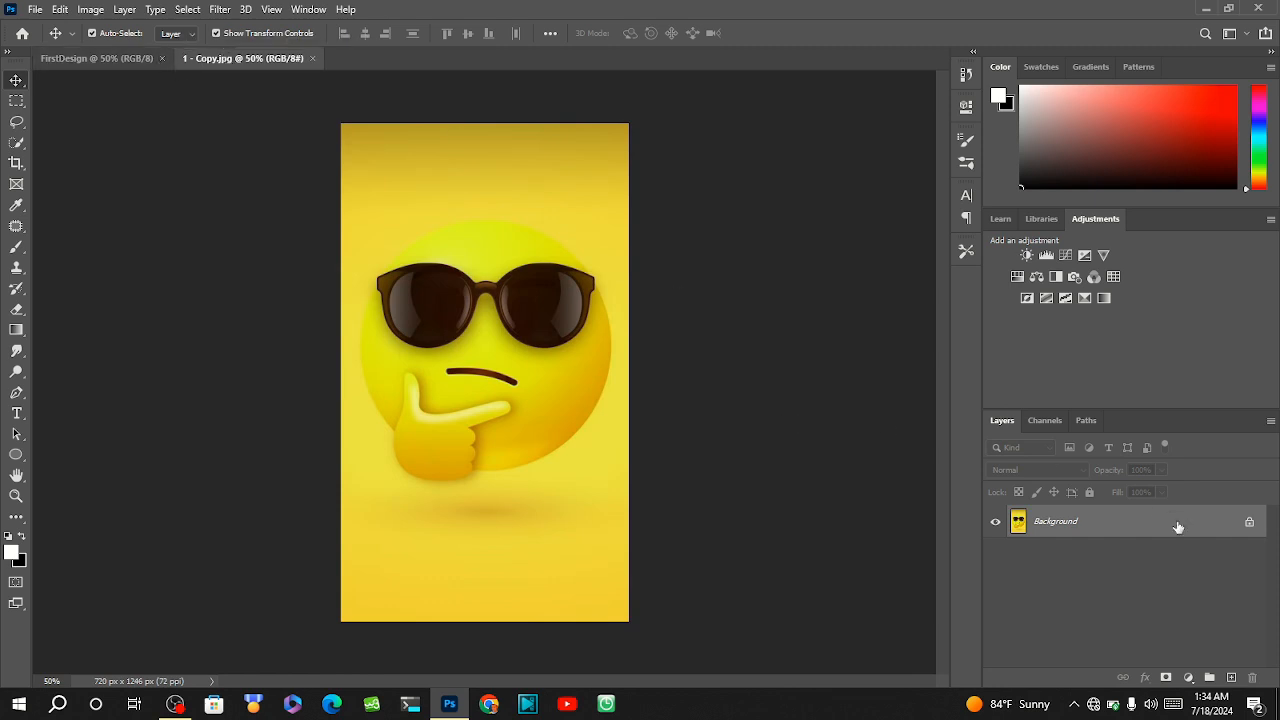
Unlock the Background layer of 1 - Copy.jpg and switch back to the FirstDesign document.
{"action": "left_click", "coordinate": [1249, 527]}
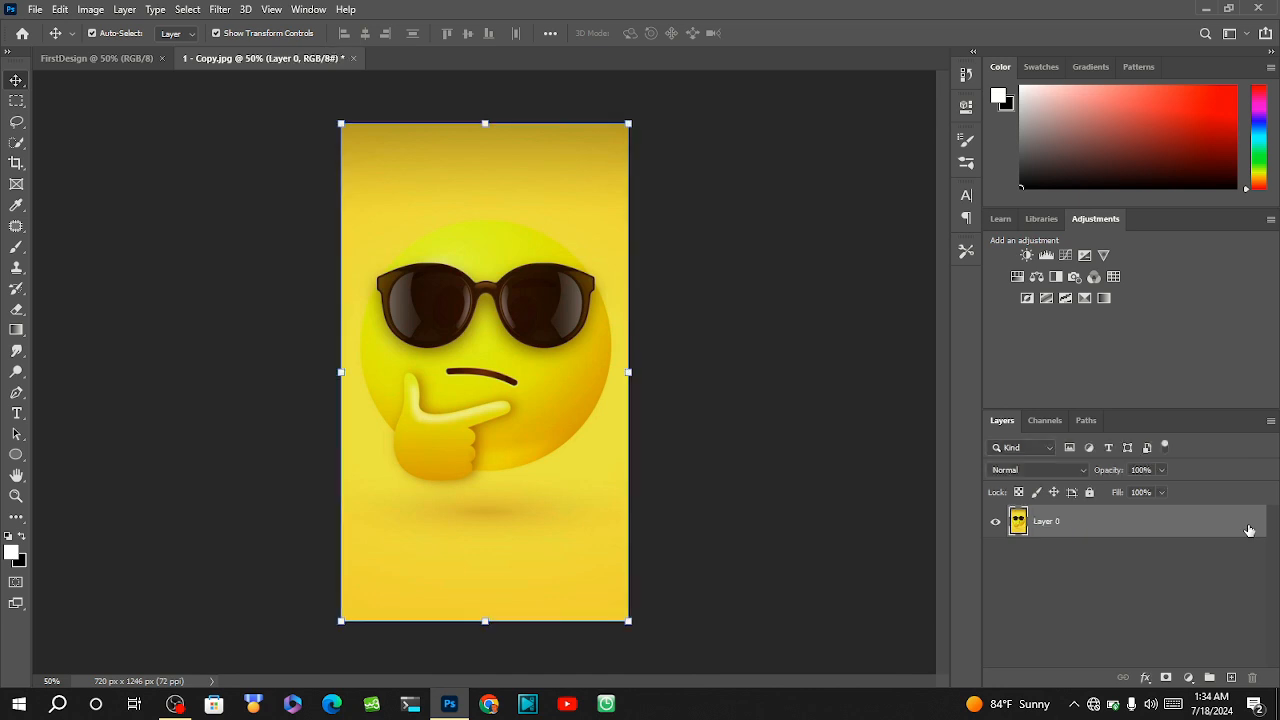
{"action": "left_click", "coordinate": [126, 56]}
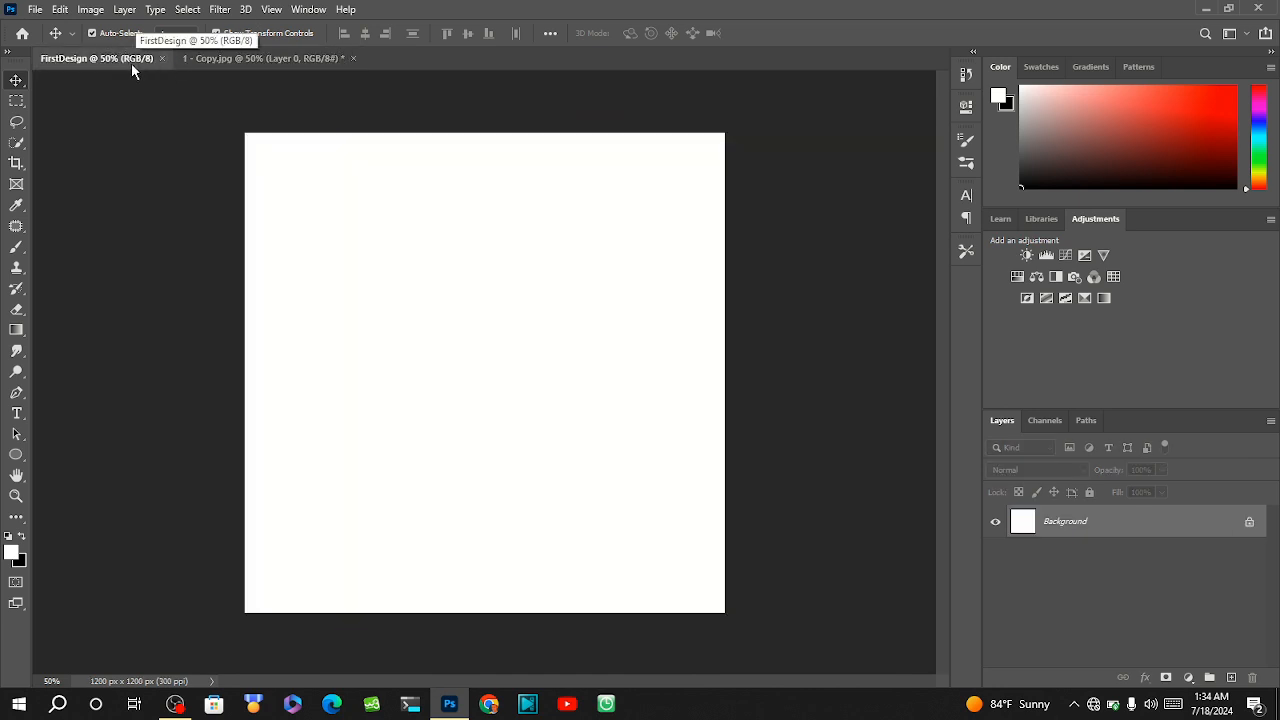
{"action": "left_click", "coordinate": [207, 59]}
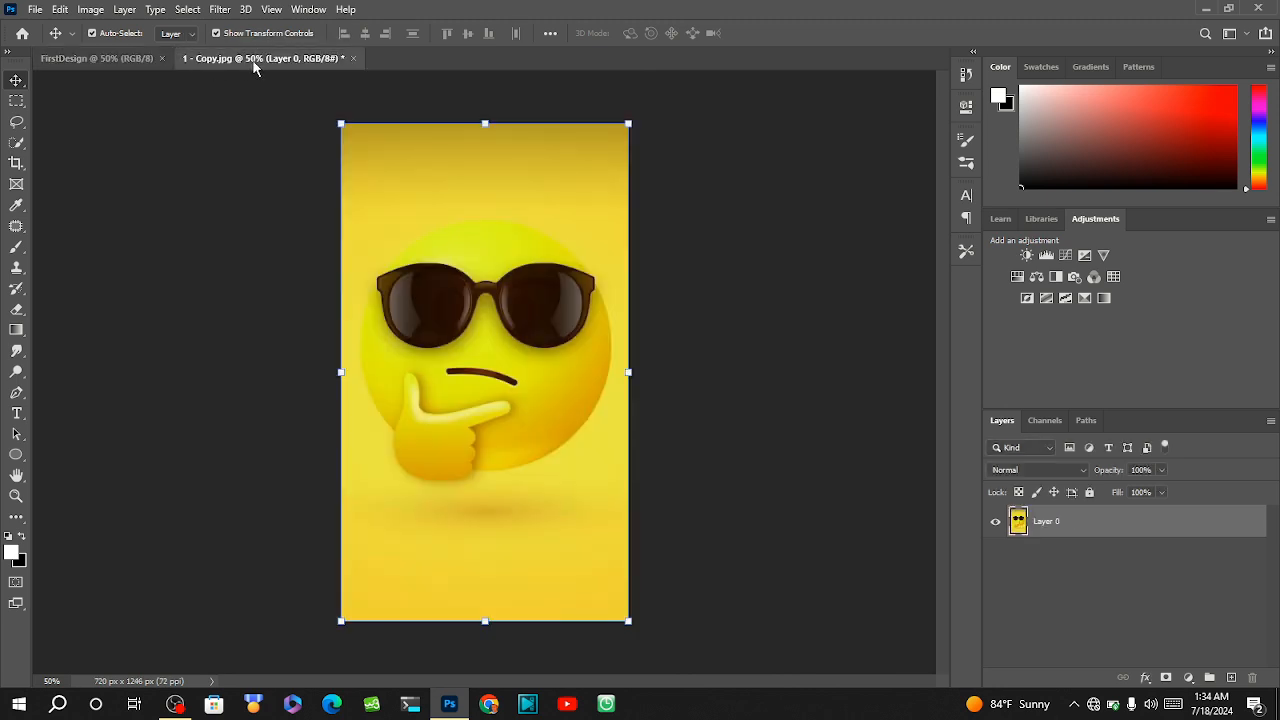
{"action": "left_click", "coordinate": [129, 59]}
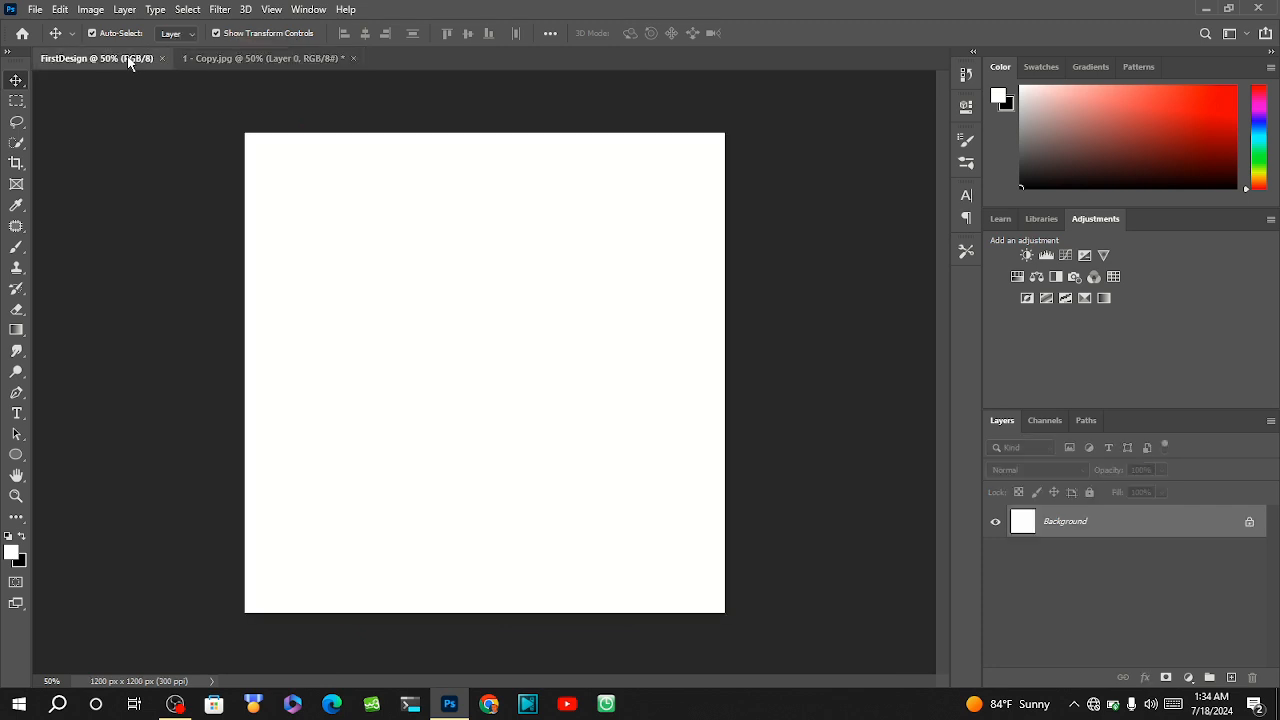
{"action": "left_click", "coordinate": [280, 58]}
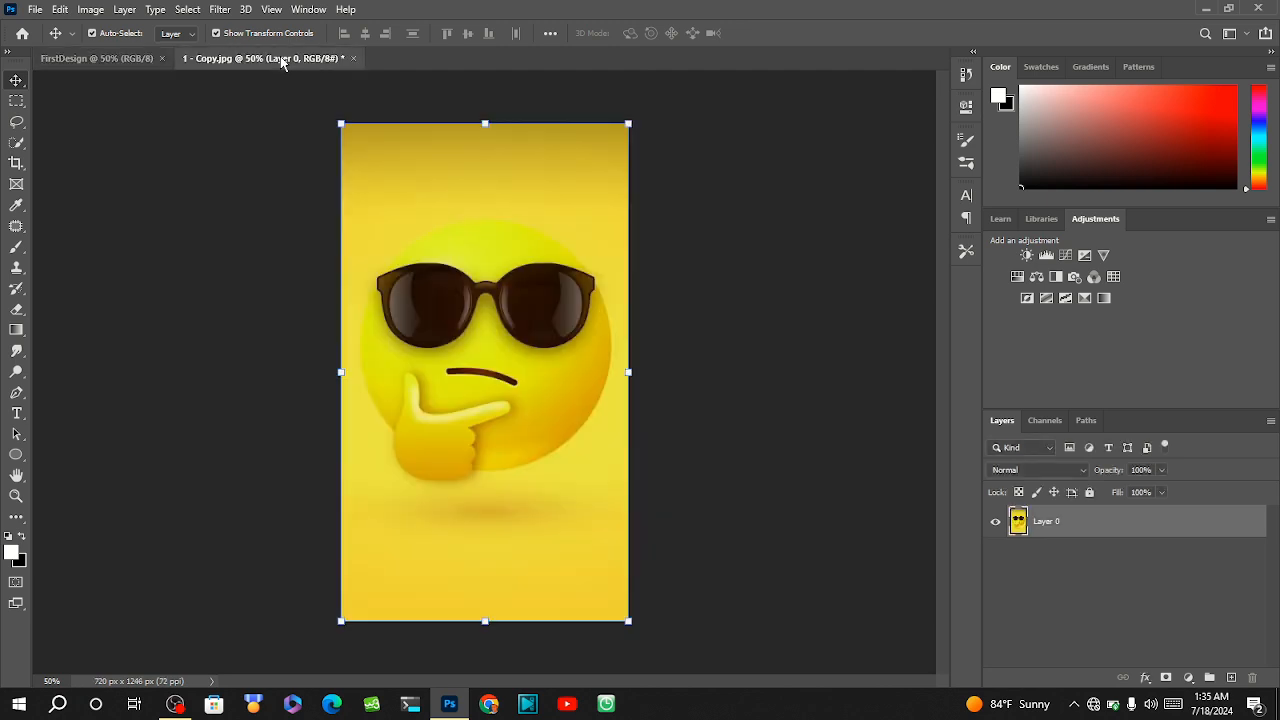
{"action": "left_click", "coordinate": [111, 57]}
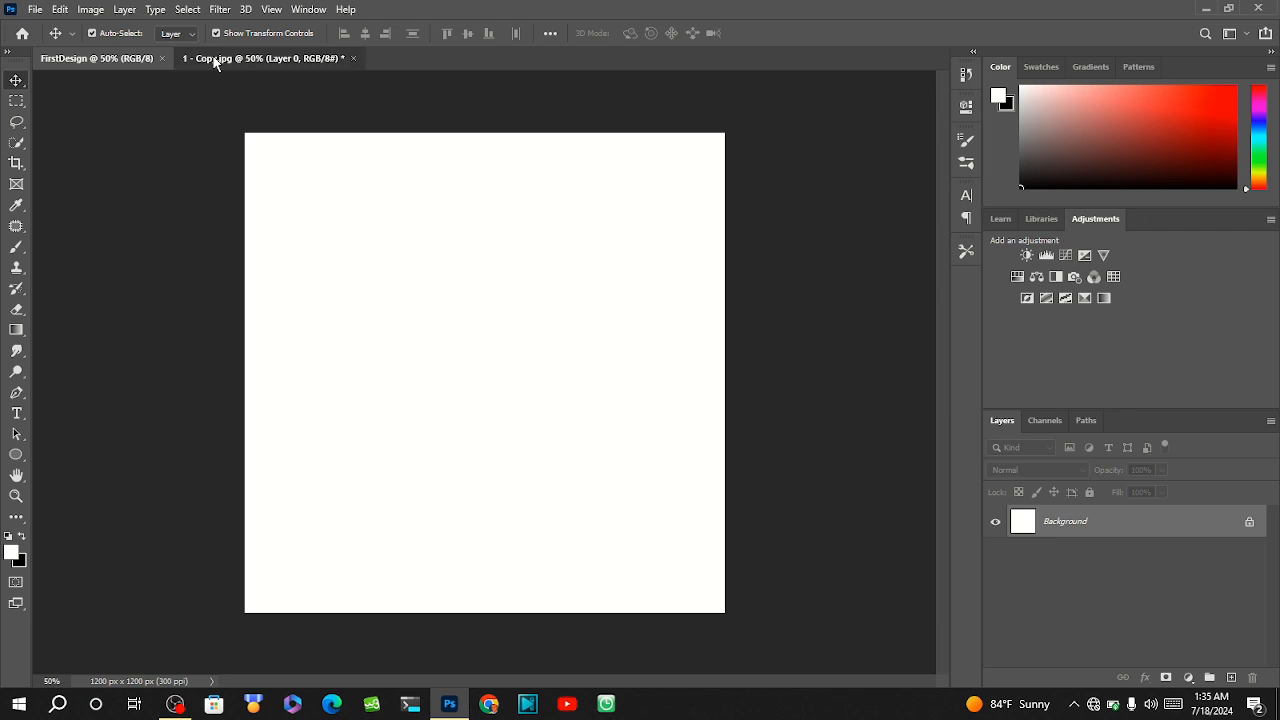
Float the 1 - Copy.jpg window, copy its Layer 0 into FirstDesign, and close 1 - Copy.jpg without saving.
{"action": "left_click_drag", "start_coordinate": [215, 63], "coordinate": [118, 135]}
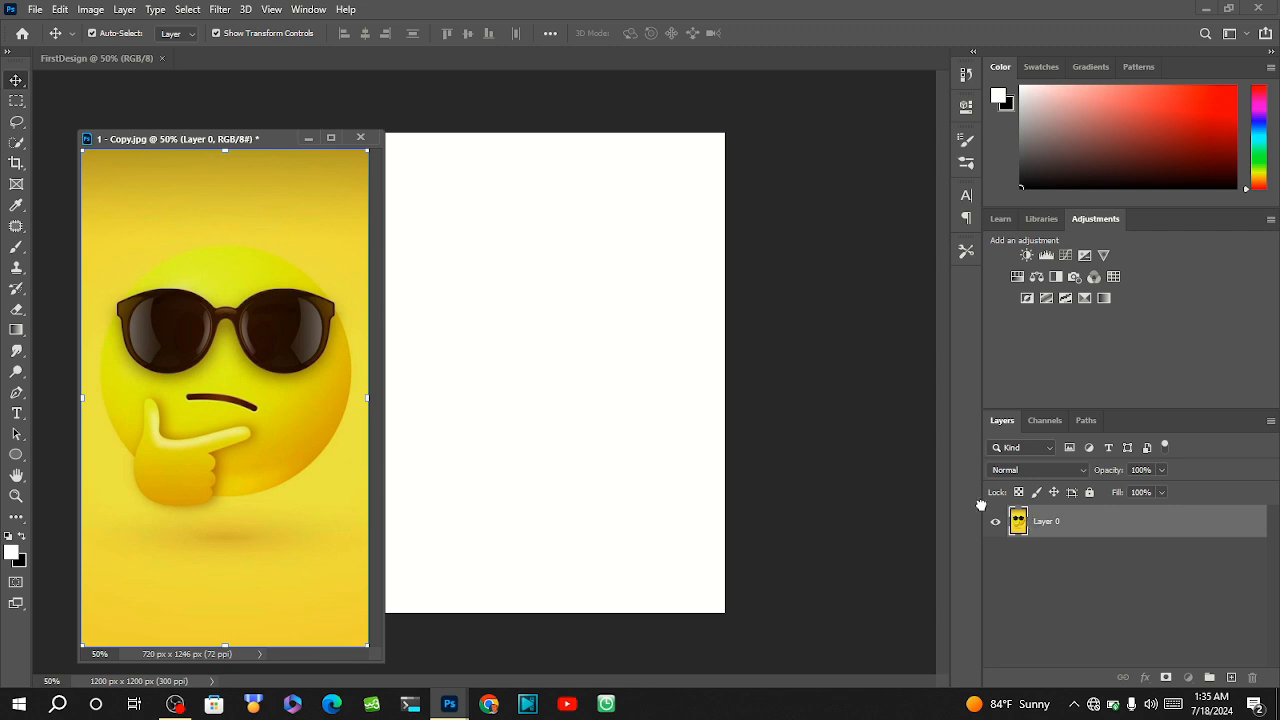
{"action": "left_click_drag", "start_coordinate": [1033, 524], "coordinate": [462, 304]}
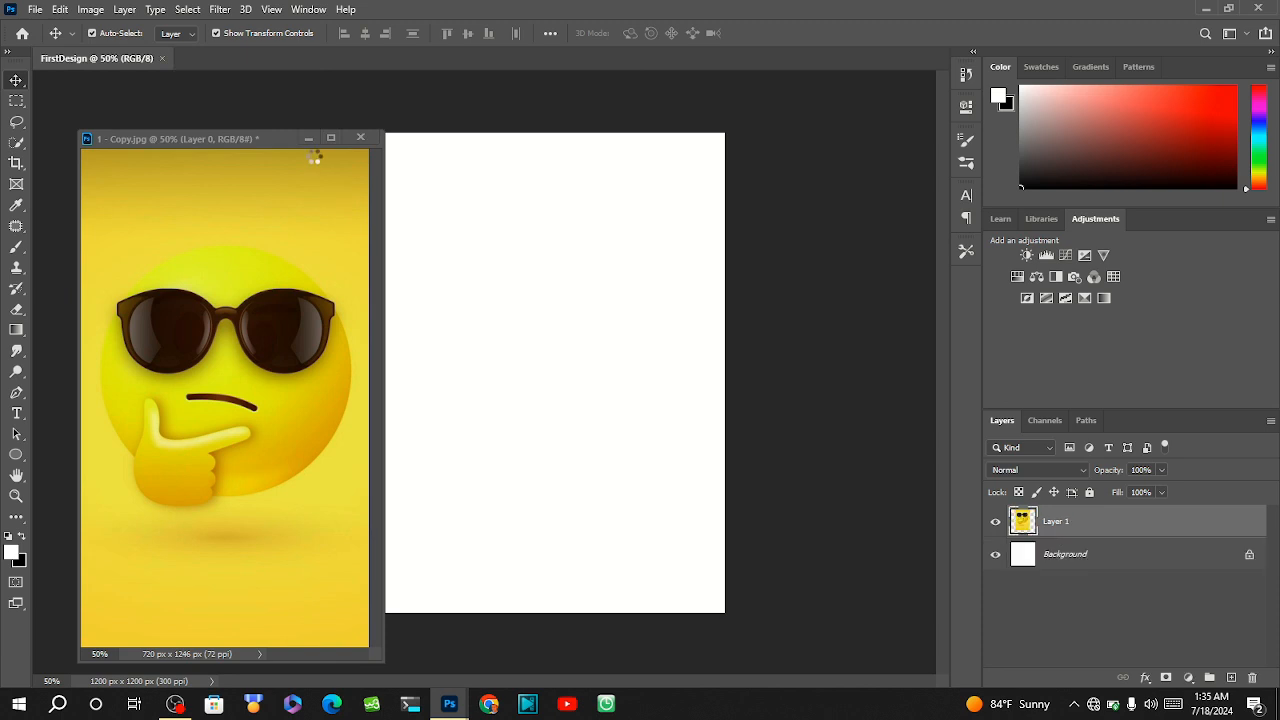
{"action": "left_click", "coordinate": [368, 139]}
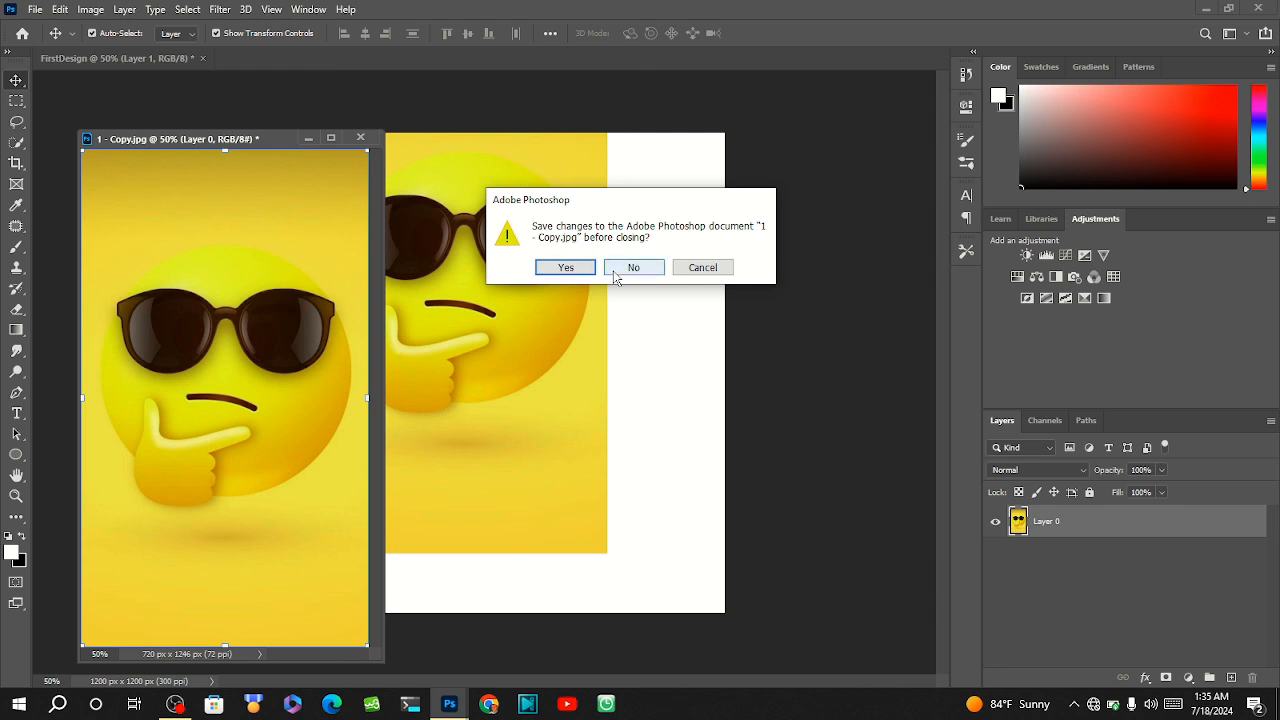
{"action": "left_click", "coordinate": [615, 277]}
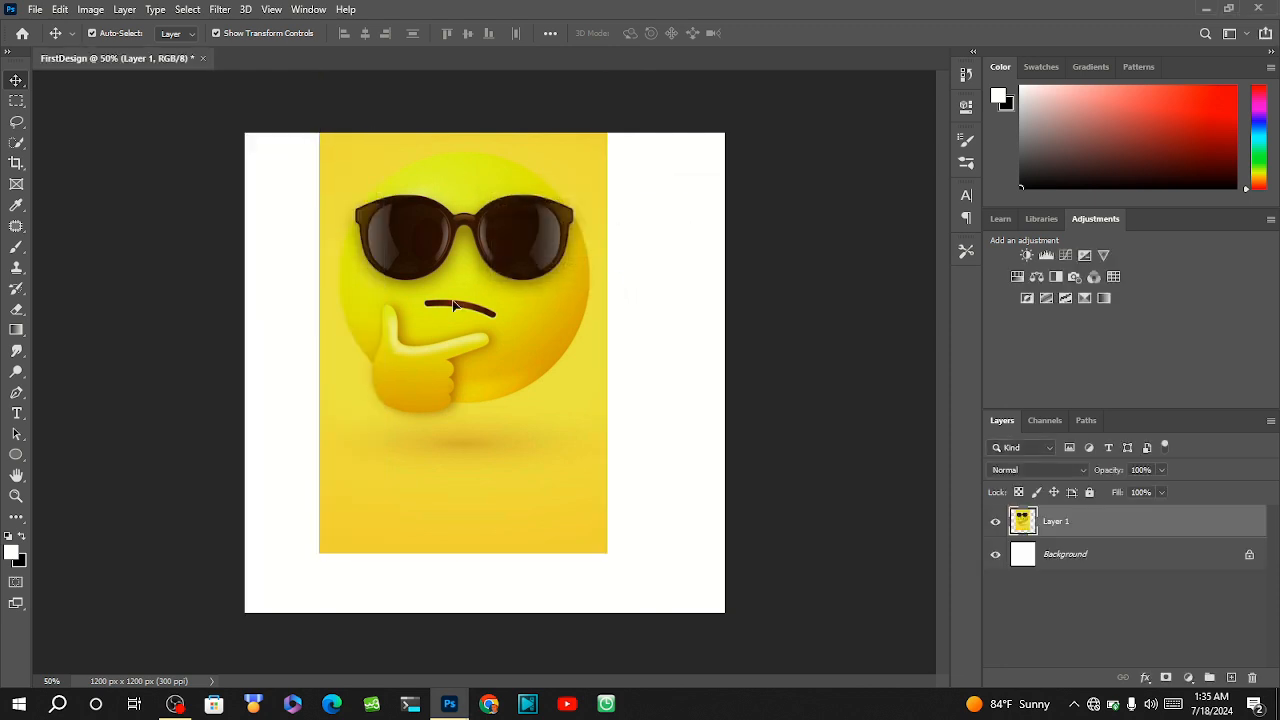
Reposition the emoji image near the middle of the FirstDesign canvas with the Move tool.
{"action": "left_click_drag", "start_coordinate": [453, 305], "coordinate": [472, 385]}
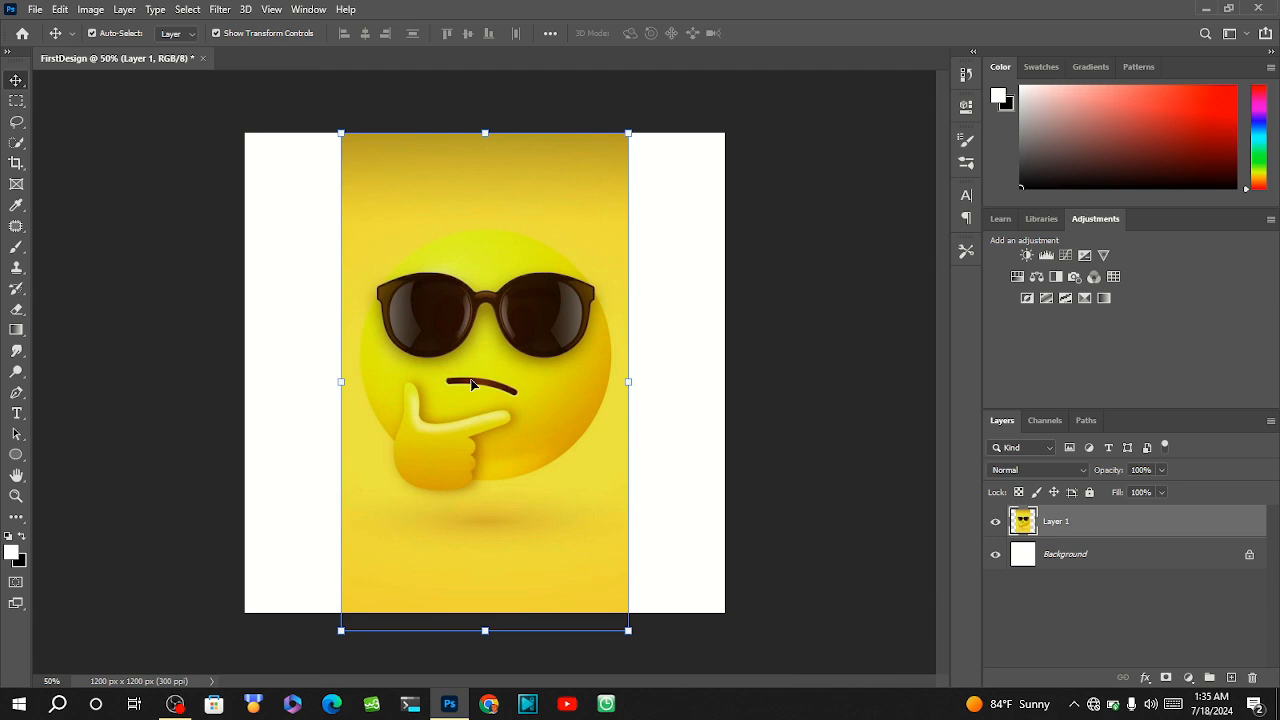
{"action": "left_click", "coordinate": [472, 385]}
{"action": "left_click_drag", "start_coordinate": [458, 295], "coordinate": [402, 290]}
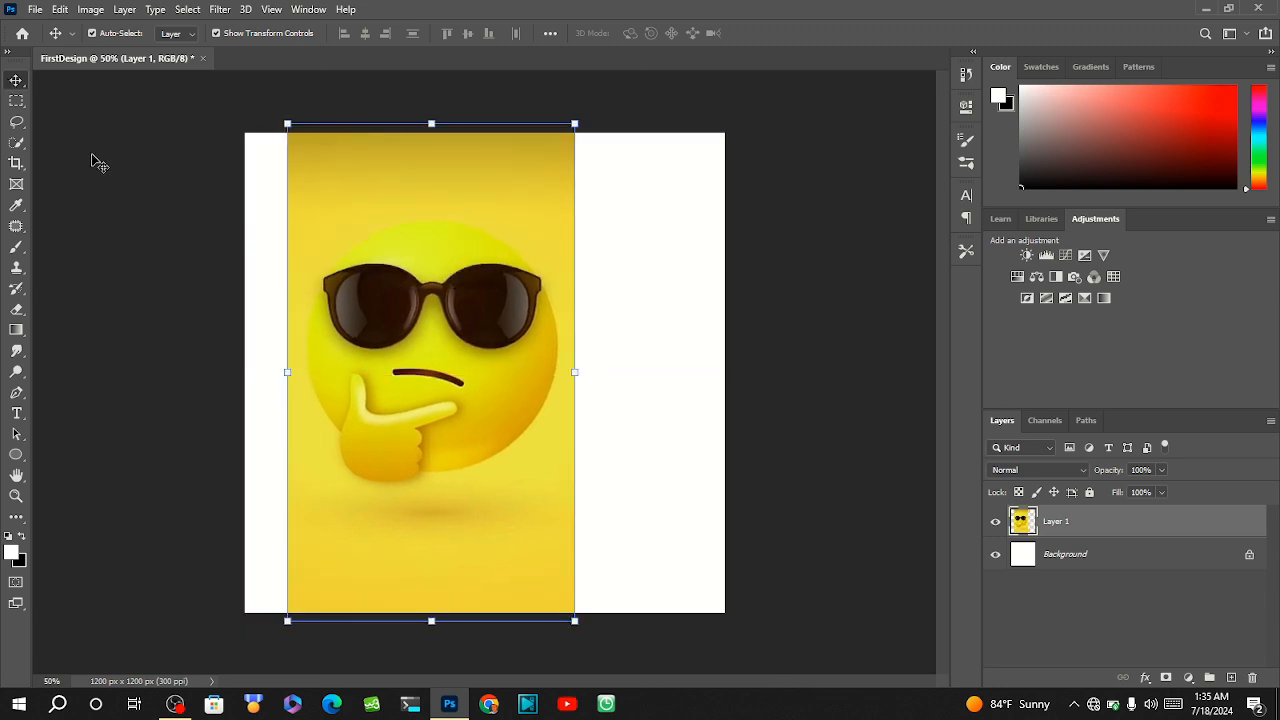
{"action": "left_click", "coordinate": [16, 246]}
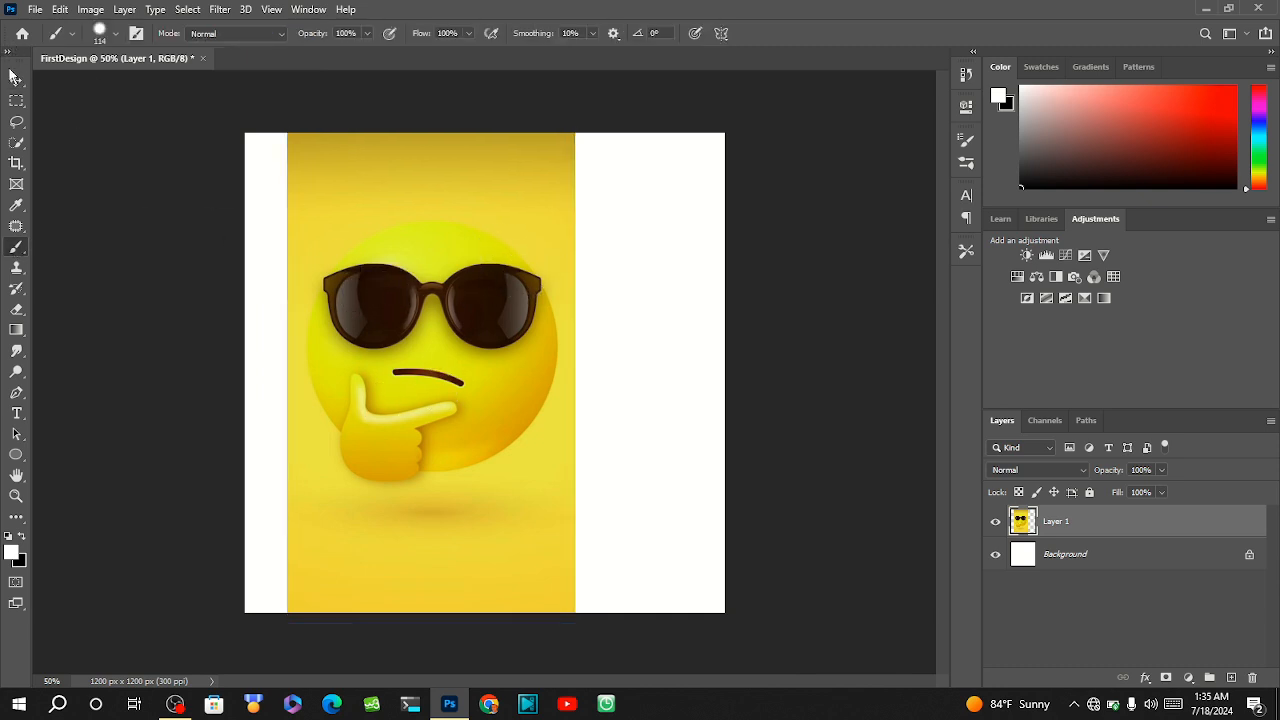
{"action": "left_click", "coordinate": [16, 80]}
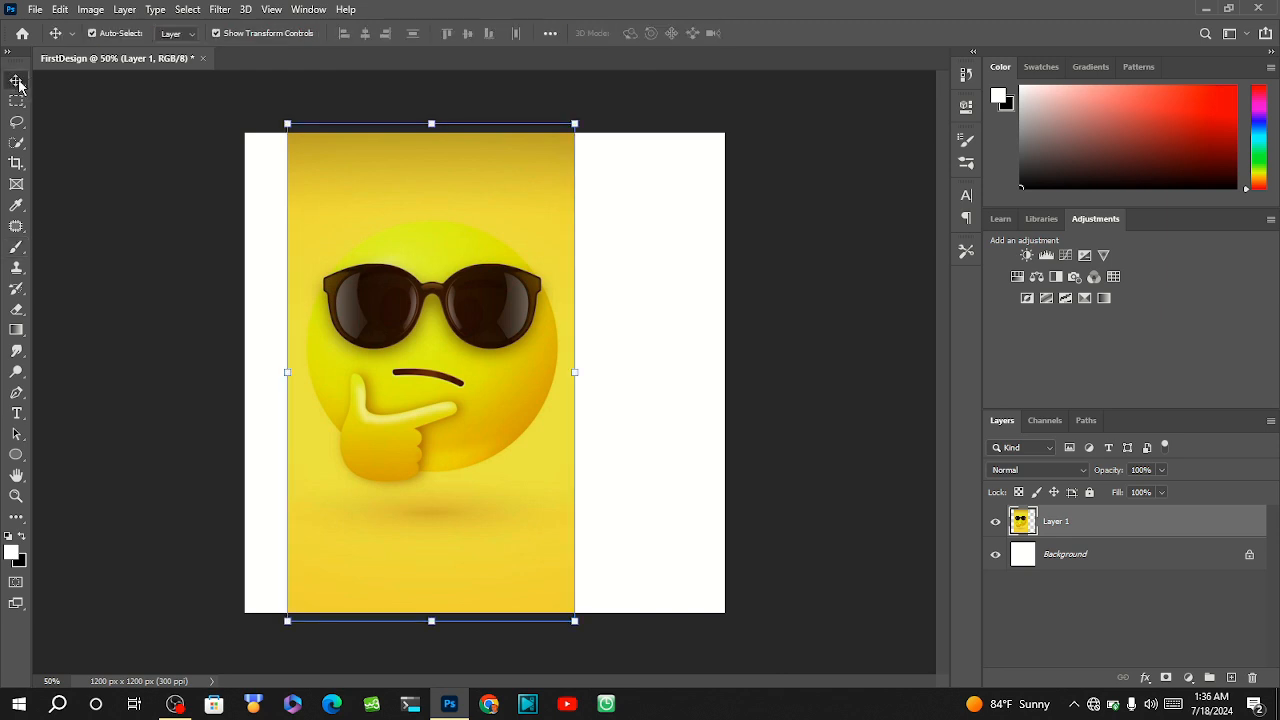
{"action": "left_click_drag", "start_coordinate": [406, 242], "coordinate": [429, 284]}
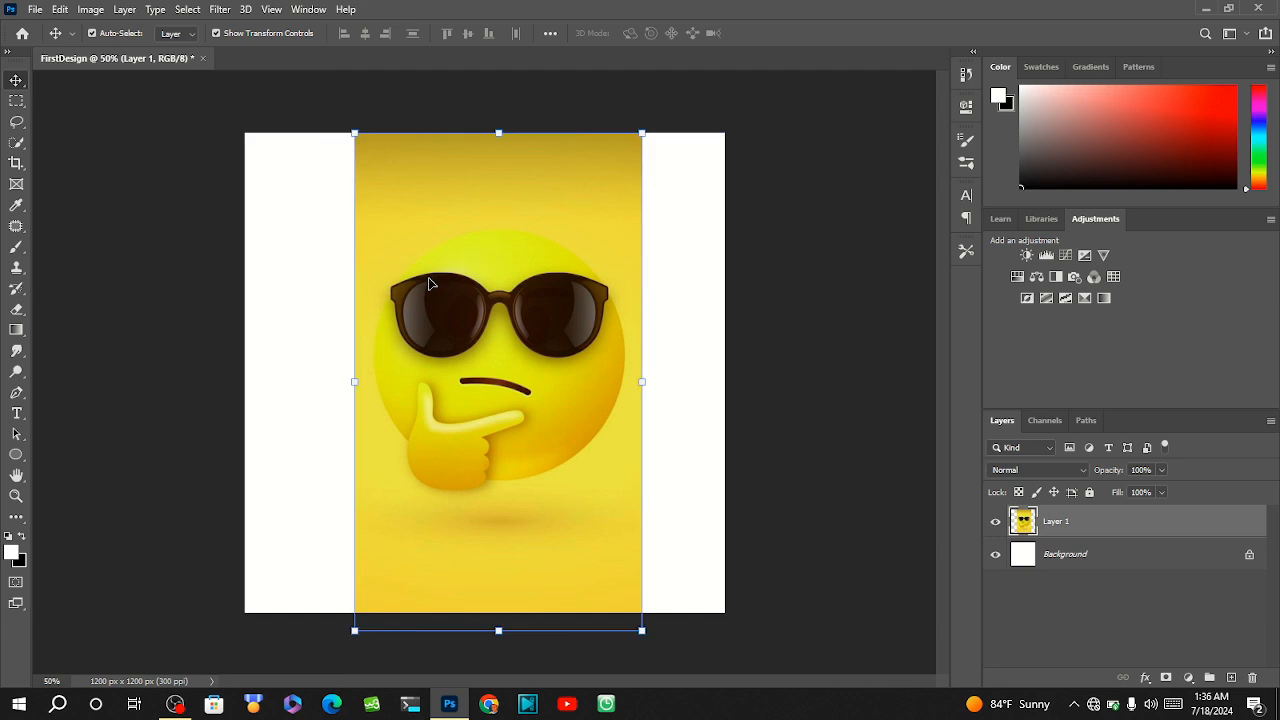
Free Transform the emoji image proportionally to about 177% so it covers the canvas, centred at about X 600 px, Y 555 px.
{"action": "key", "text": "ctrl+t"}
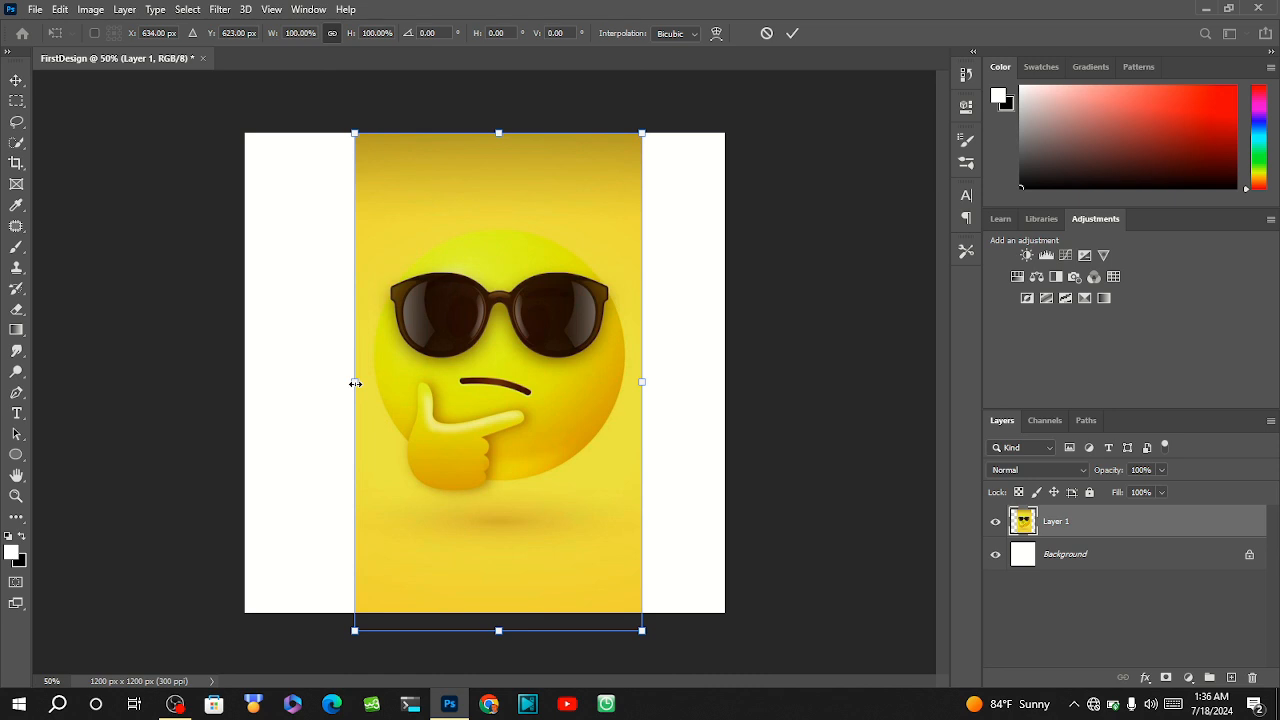
{"action": "left_click_drag", "start_coordinate": [355, 383], "coordinate": [222, 386]}
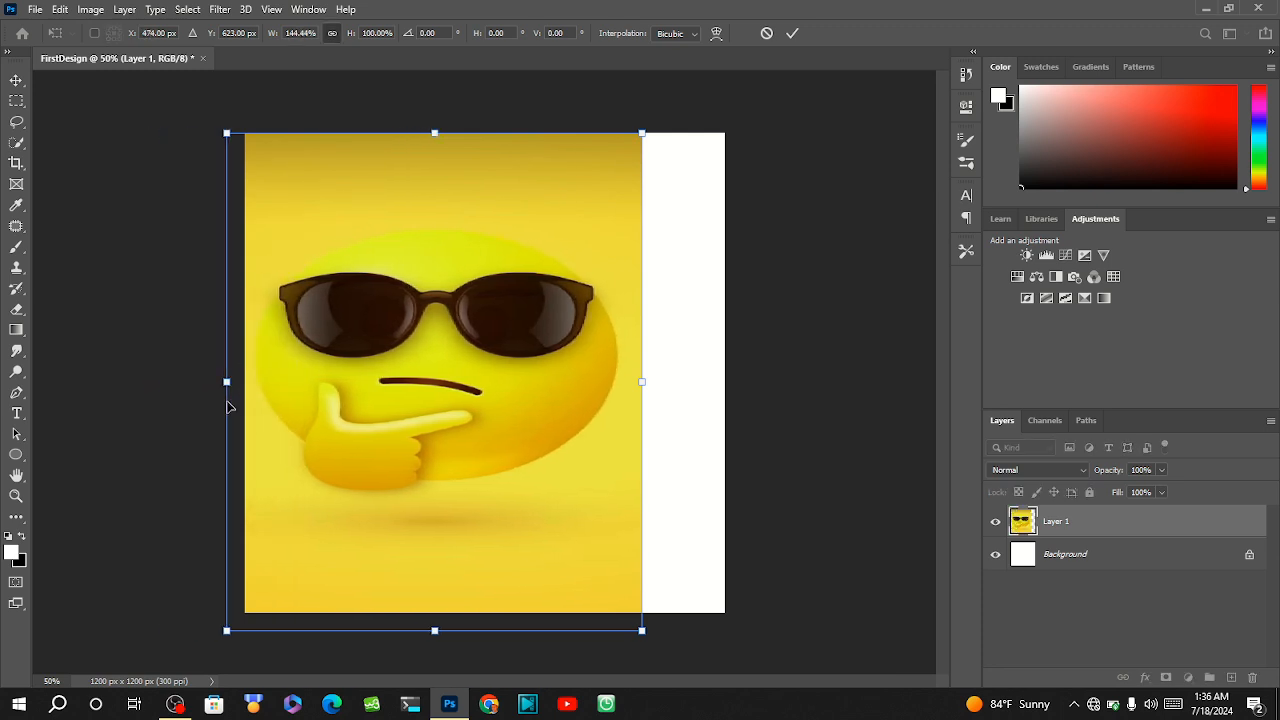
{"action": "key", "text": "ctrl+z"}
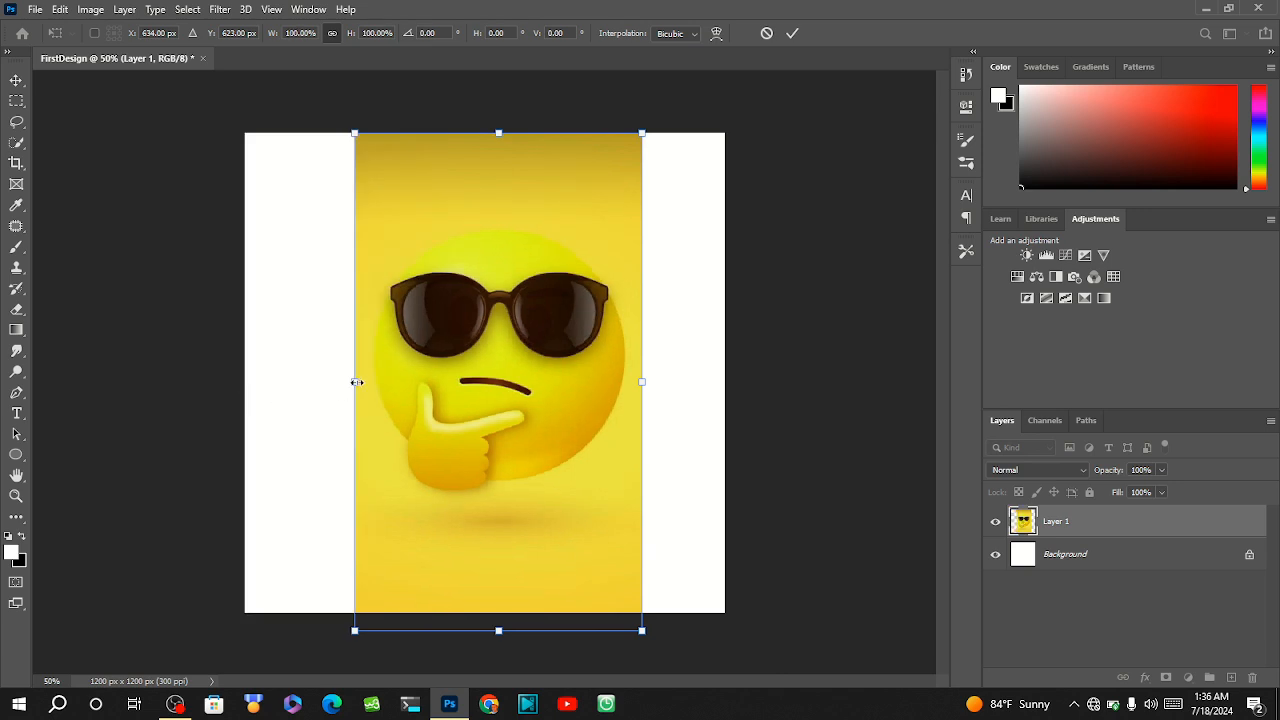
{"action": "left_click_drag", "start_coordinate": [358, 382], "coordinate": [238, 382]}
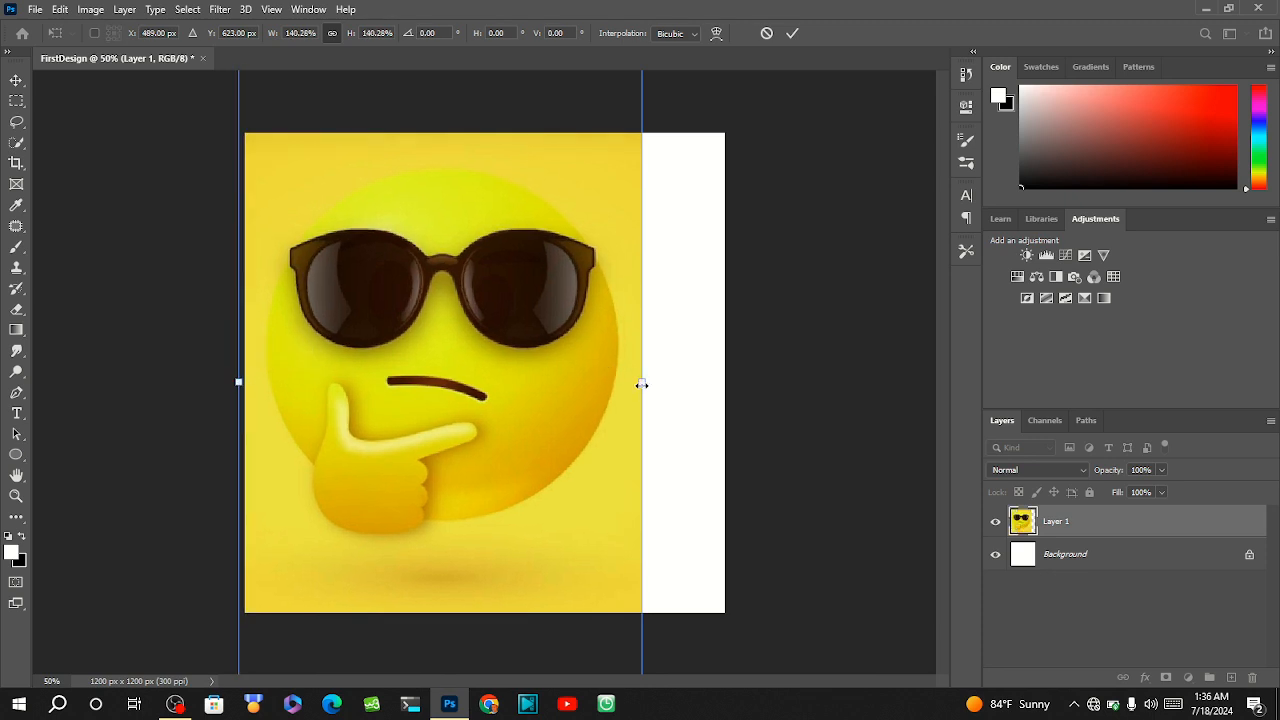
{"action": "left_click_drag", "start_coordinate": [640, 381], "coordinate": [746, 400]}
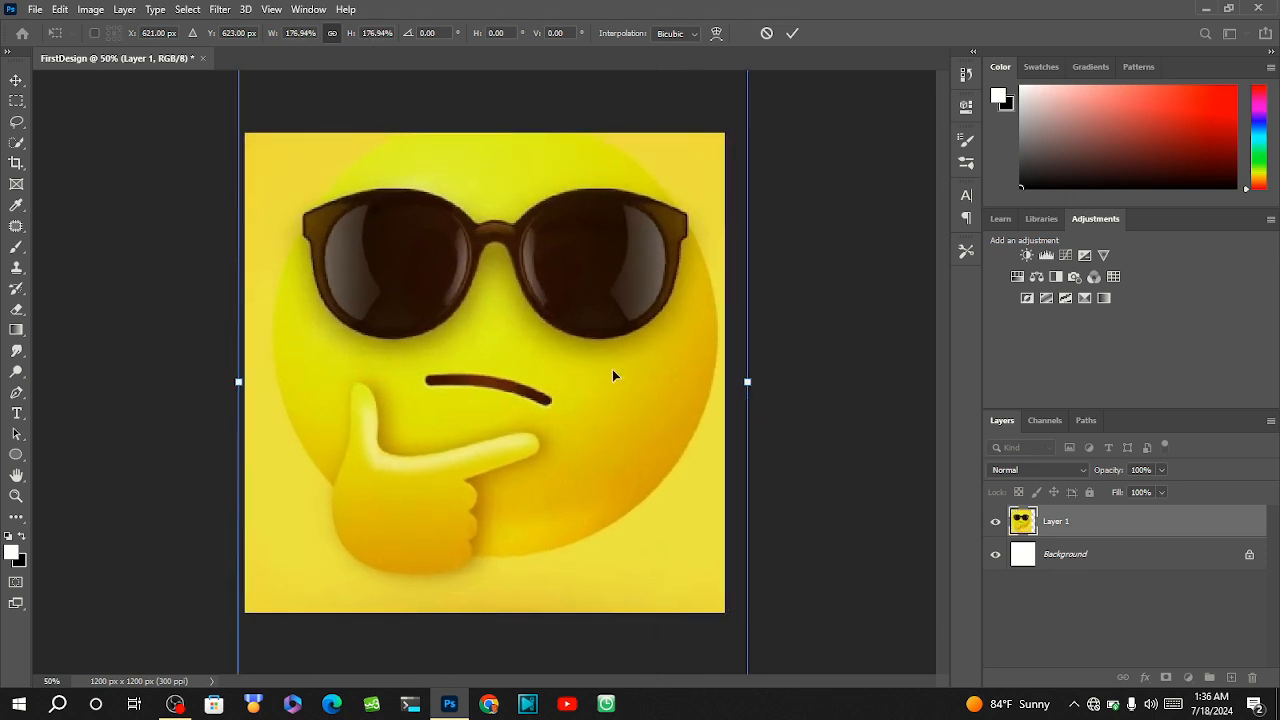
{"action": "left_click_drag", "start_coordinate": [570, 366], "coordinate": [550, 332]}
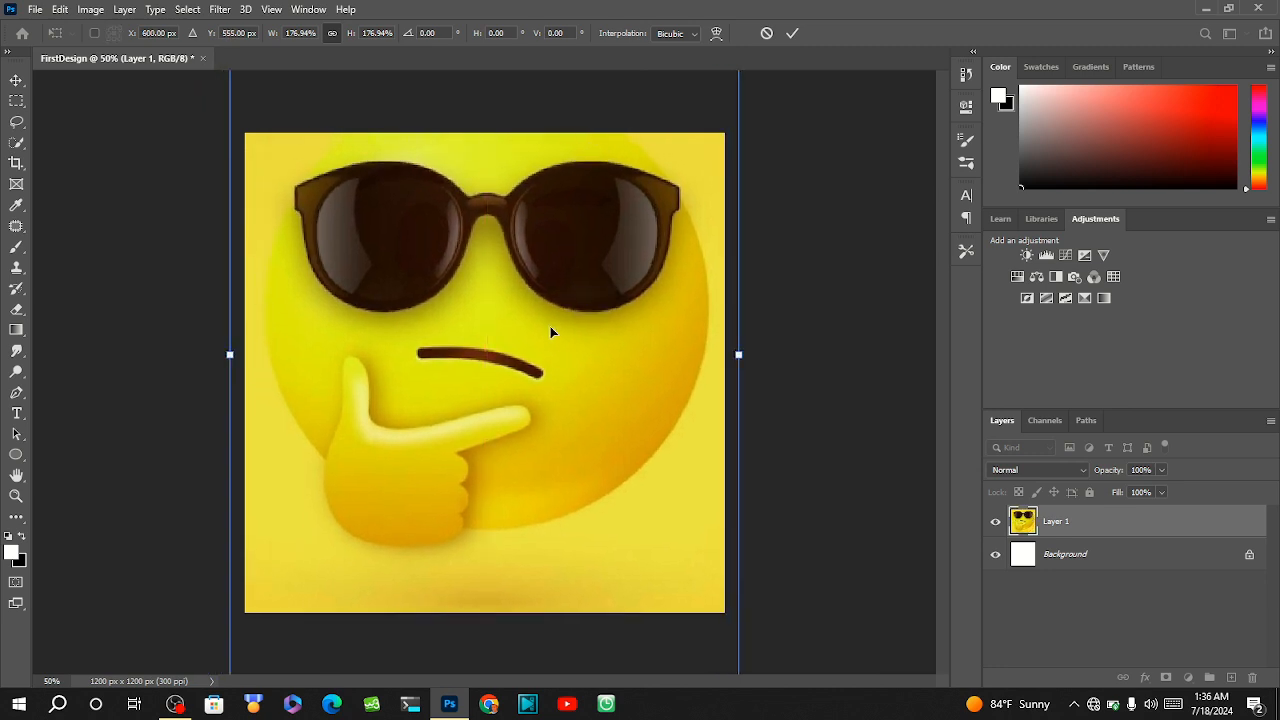
{"action": "key", "text": "Return"}
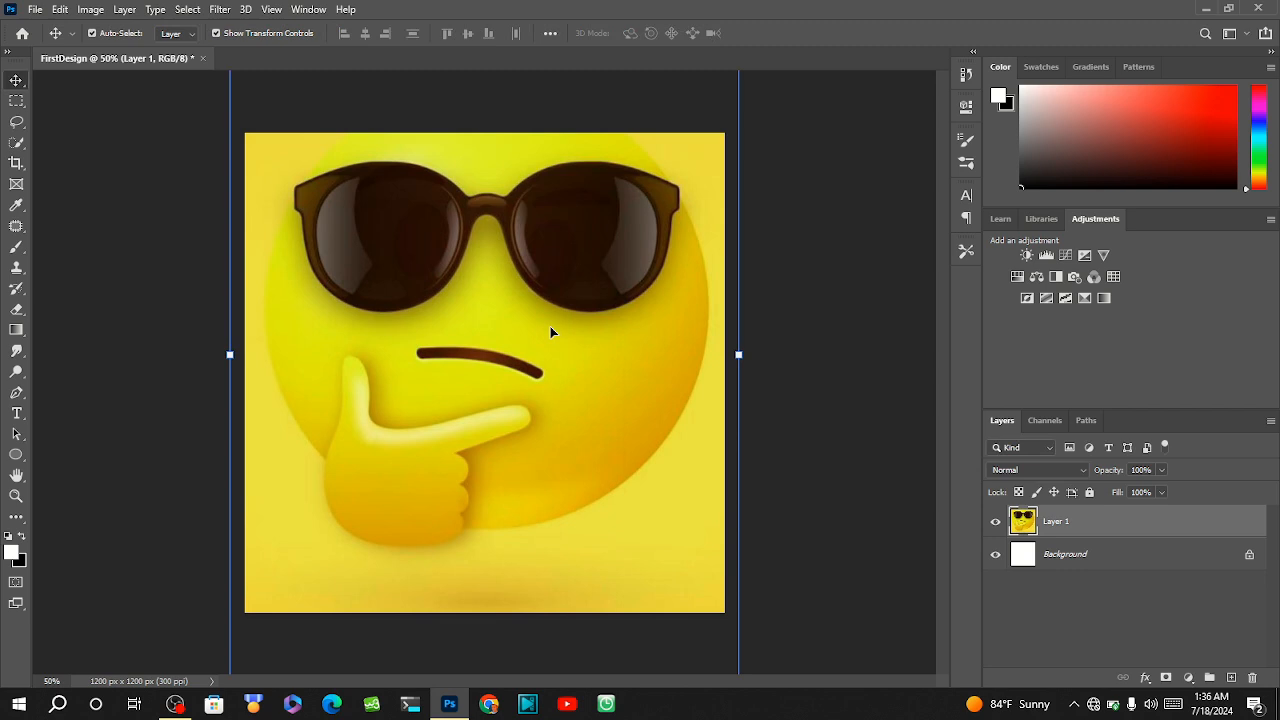
{"action": "left_click", "coordinate": [817, 366]}
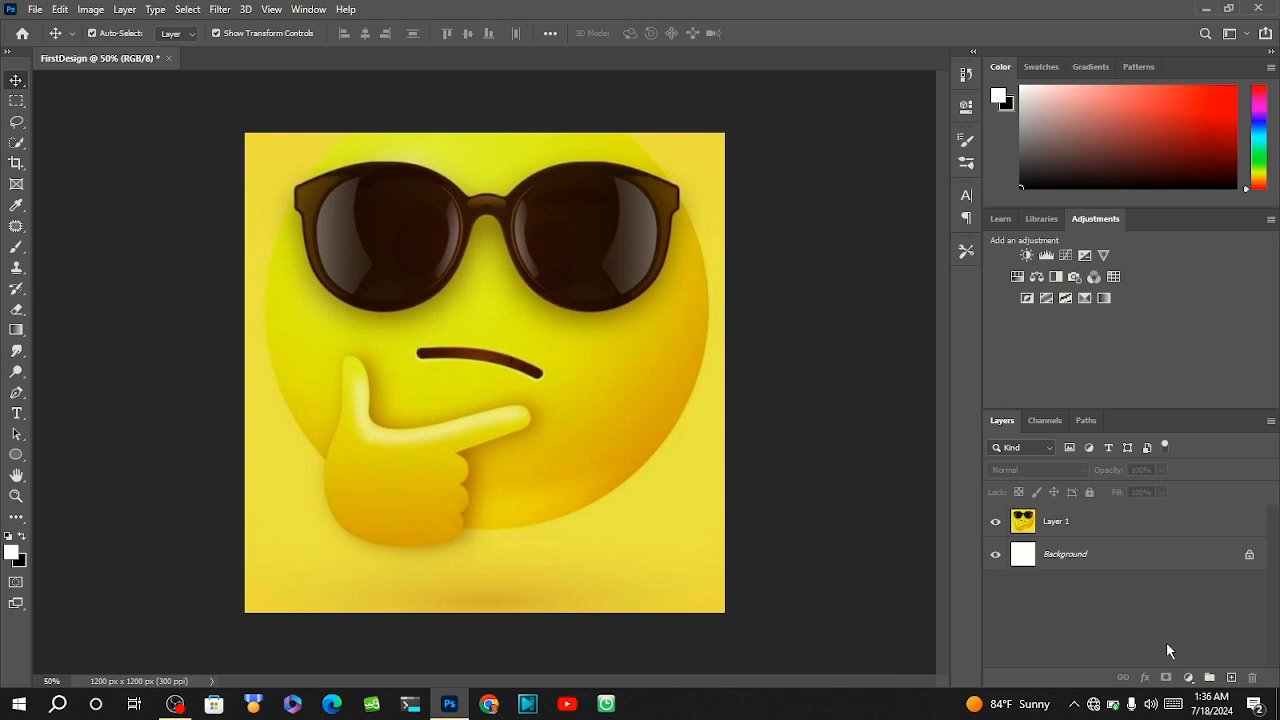
Try to move Layer 1 below the locked Background layer.
{"action": "left_click", "coordinate": [1071, 520]}
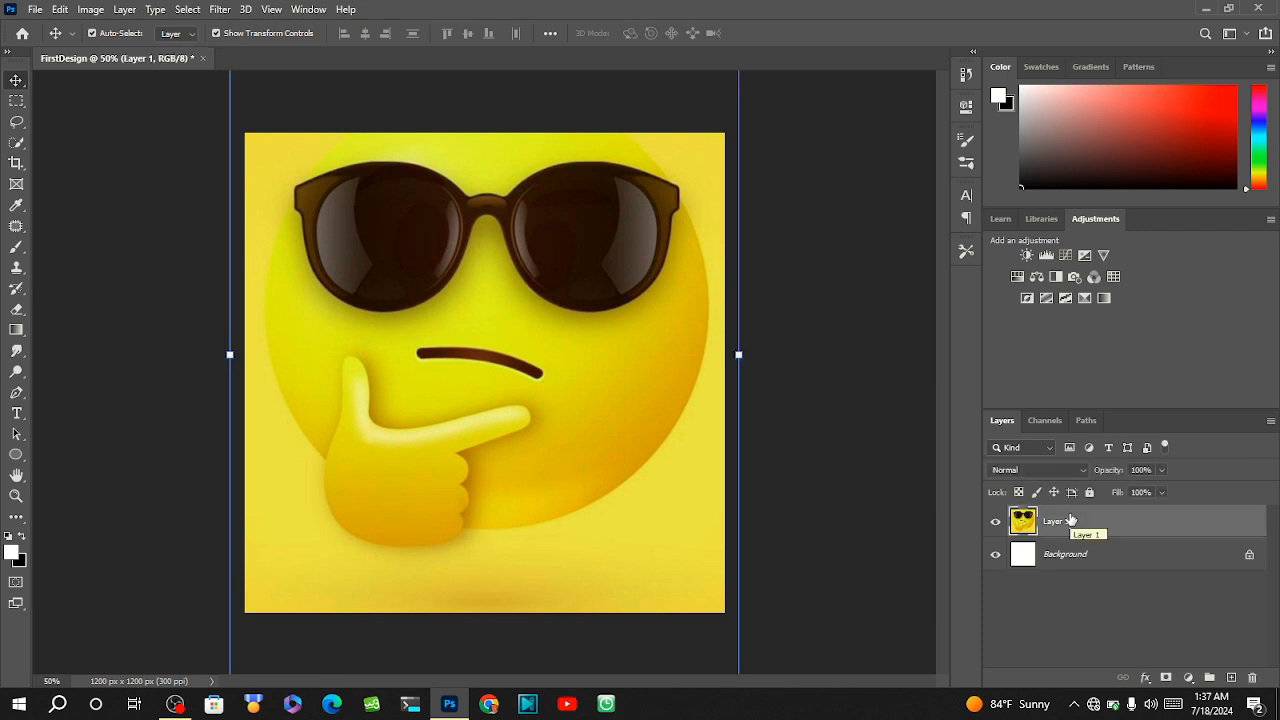
{"action": "left_click_drag", "start_coordinate": [1066, 522], "coordinate": [1059, 577]}
{"action": "left_click_drag", "start_coordinate": [1062, 524], "coordinate": [1044, 588]}
Unlock the Background layer and place Layer 1 beneath it in the layer stack.
{"action": "left_click", "coordinate": [1244, 562]}
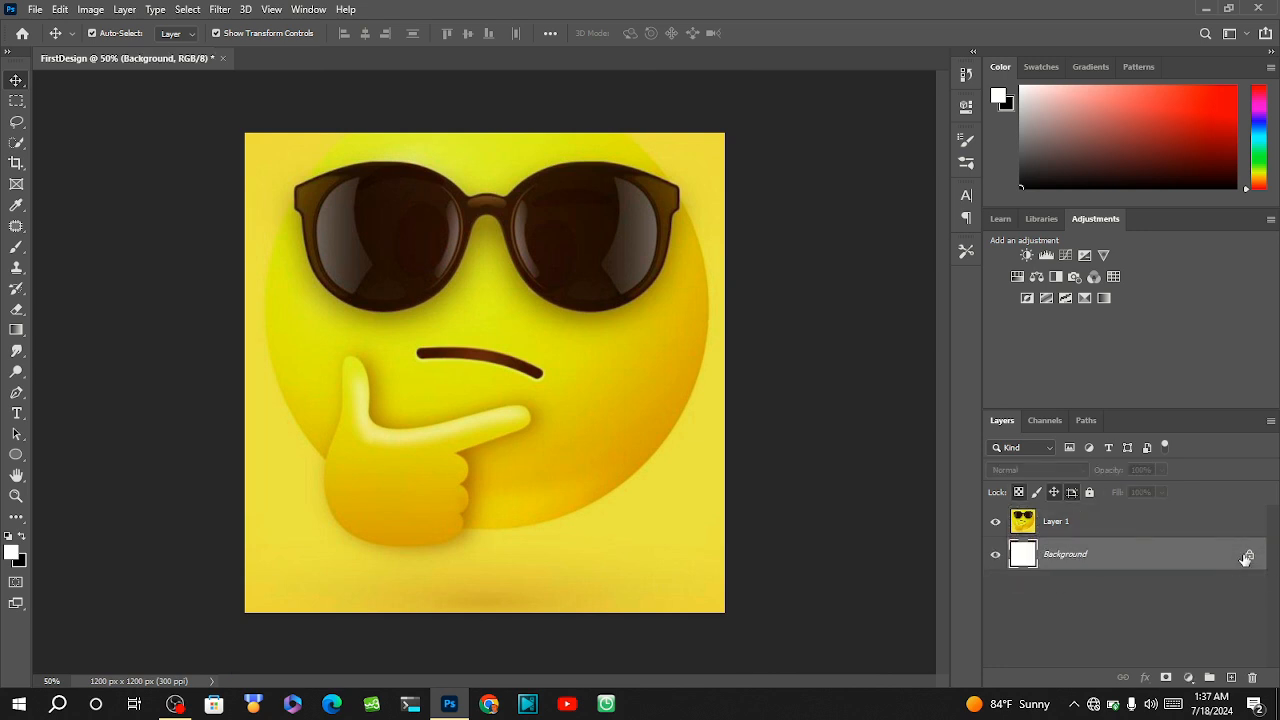
{"action": "left_click", "coordinate": [1249, 558]}
{"action": "left_click_drag", "start_coordinate": [1143, 523], "coordinate": [1122, 580]}
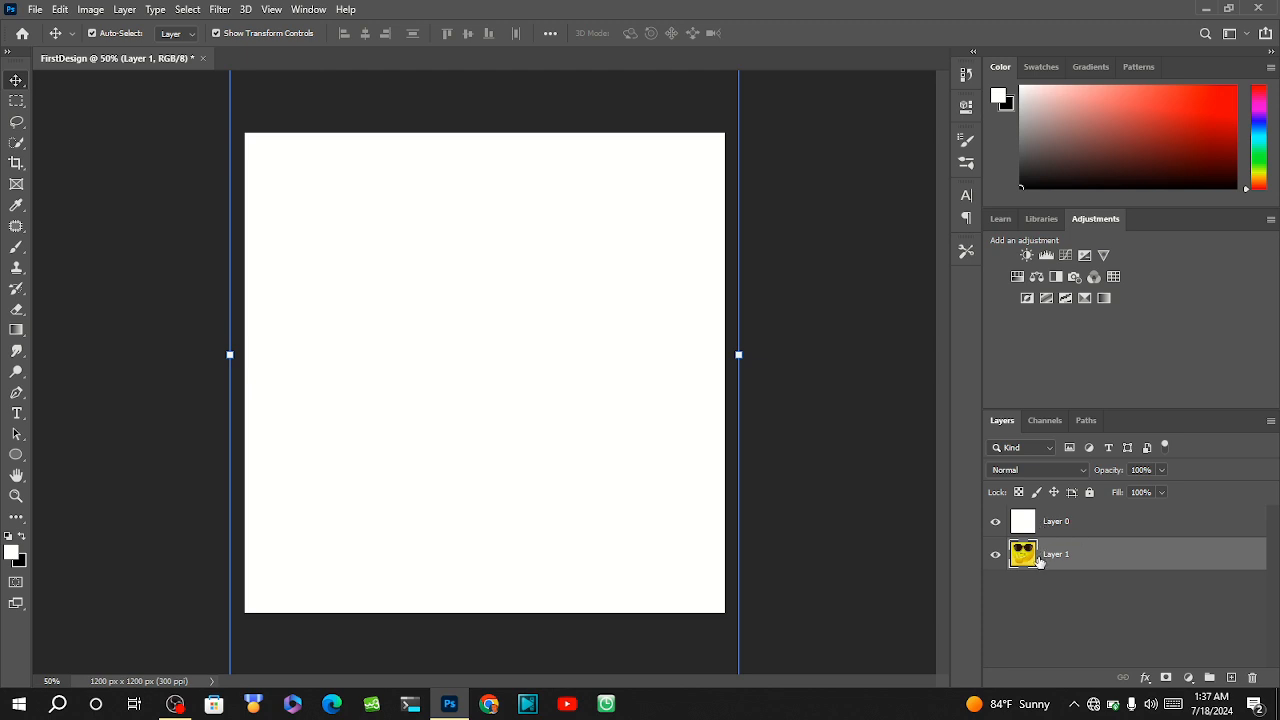
Move Layer 1 back above the white Layer 0 in the layer stack.
{"action": "left_click_drag", "start_coordinate": [1038, 560], "coordinate": [1067, 581]}
{"action": "double_click", "coordinate": [1067, 561]}
{"action": "key", "text": "Return"}
{"action": "left_click_drag", "start_coordinate": [1068, 565], "coordinate": [1075, 521]}
Rename Layer 1 as "bg" and clear the layer selection.
{"action": "double_click", "coordinate": [1066, 521]}
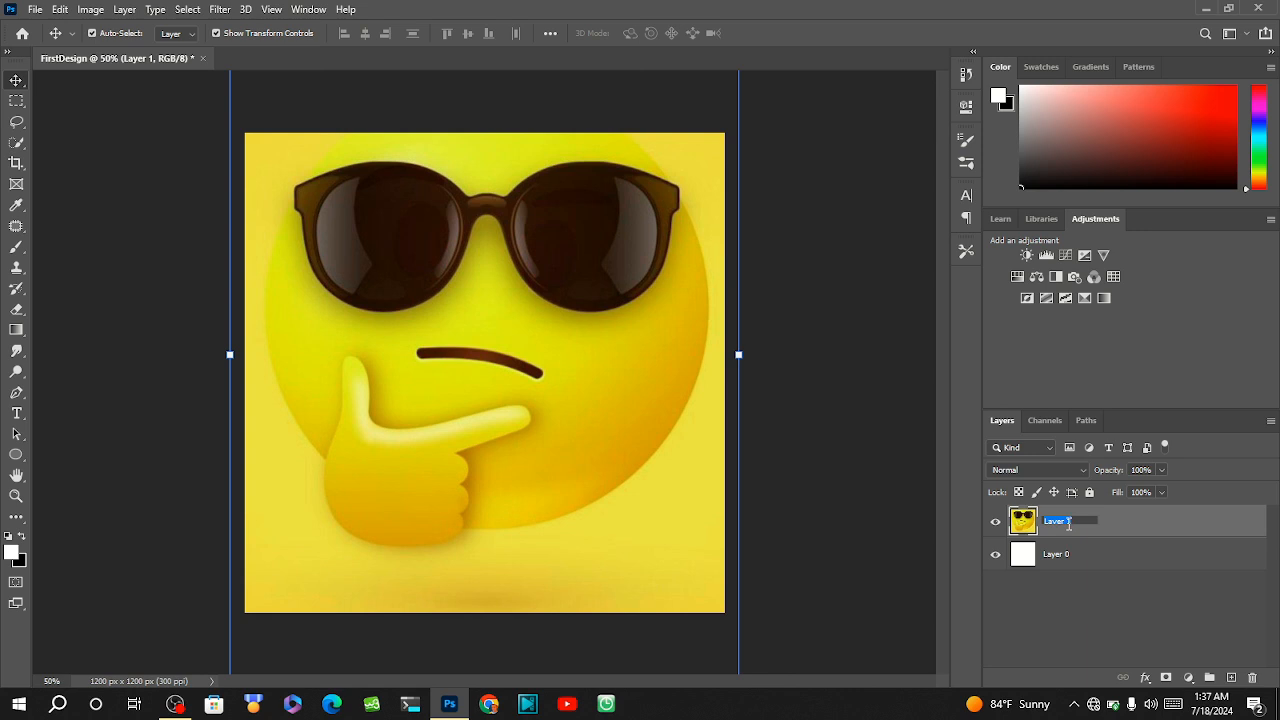
{"action": "type", "text": "bg"}
{"action": "key", "text": "Return"}
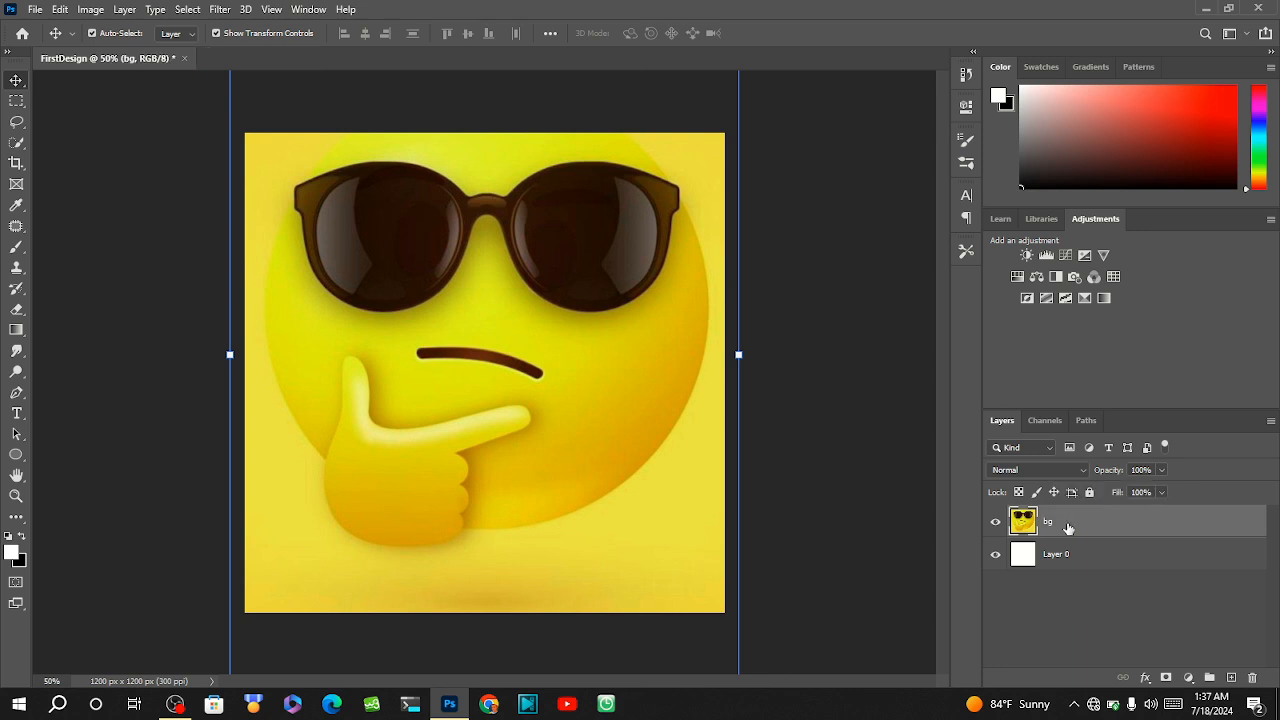
{"action": "left_click", "coordinate": [1049, 601]}
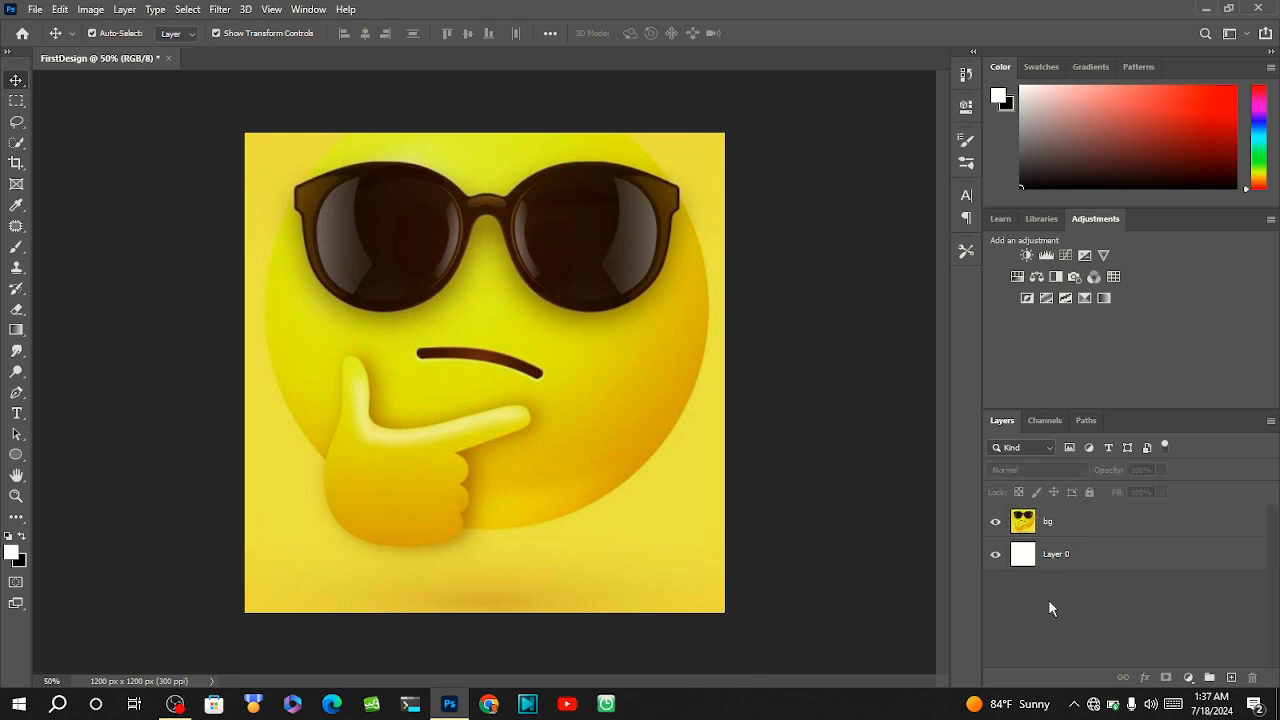
{"action": "left_click", "coordinate": [1053, 521]}
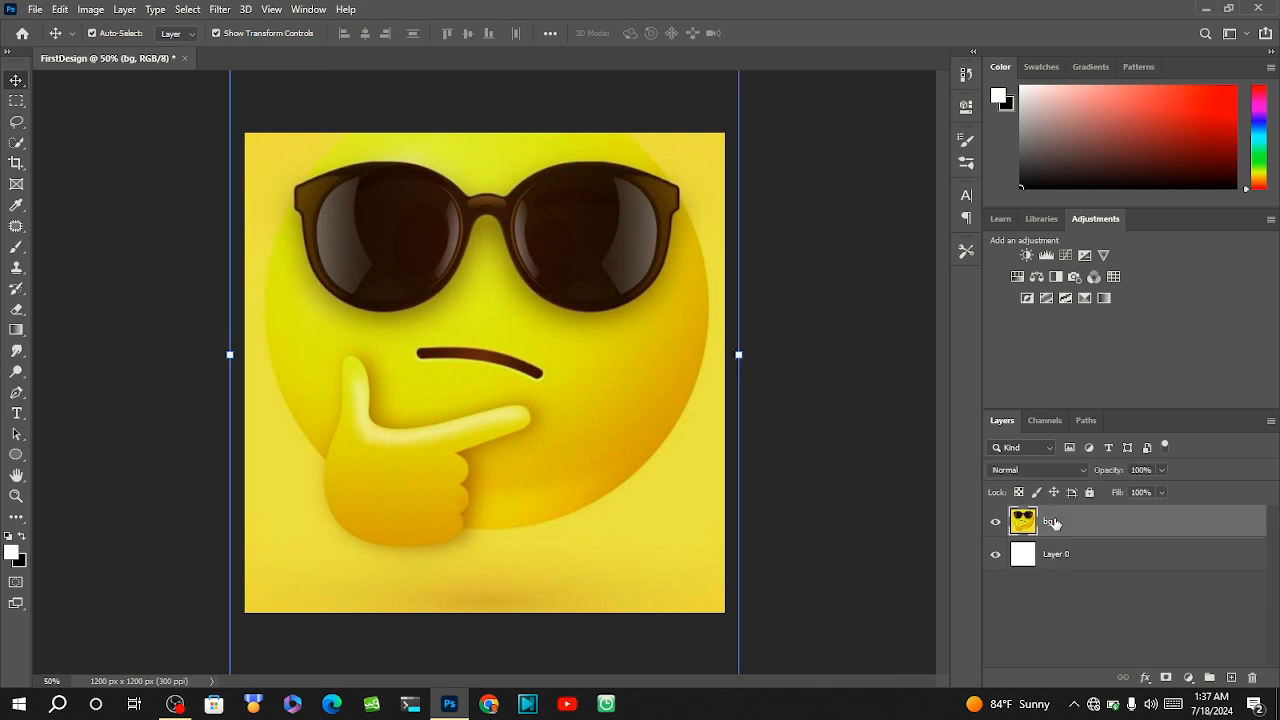
{"action": "key", "text": "ctrl"}
{"action": "left_click", "coordinate": [1063, 559], "text": "ctrl"}
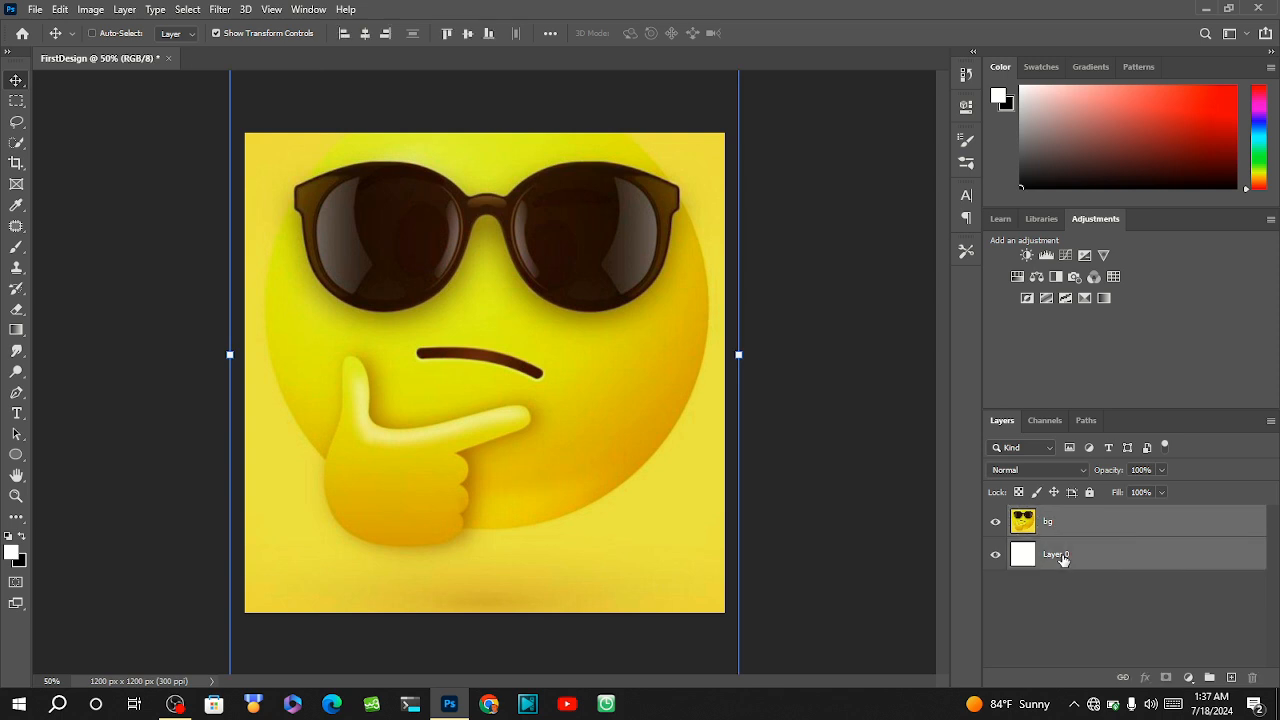
{"action": "left_click", "coordinate": [1059, 631]}
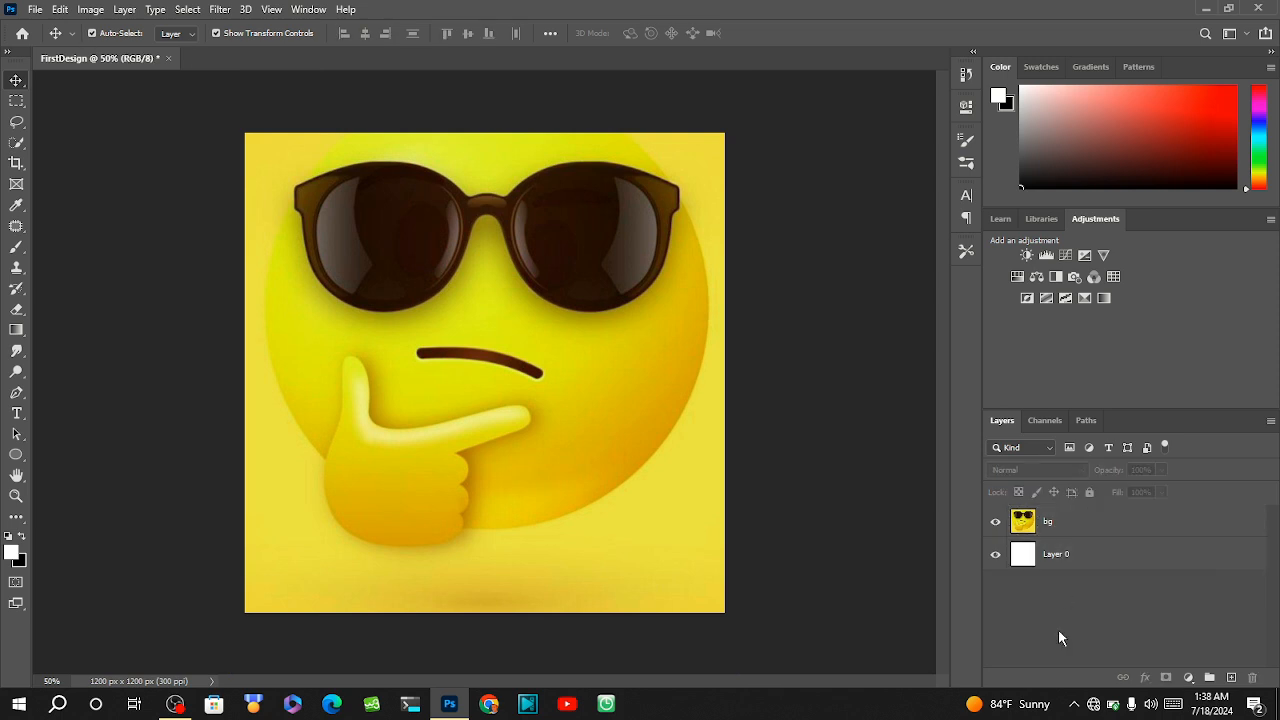
Select both the bg and Layer 0 layers and put them in a new group.
{"action": "left_click", "coordinate": [1067, 527]}
{"action": "left_click", "coordinate": [1067, 564], "text": "shift"}
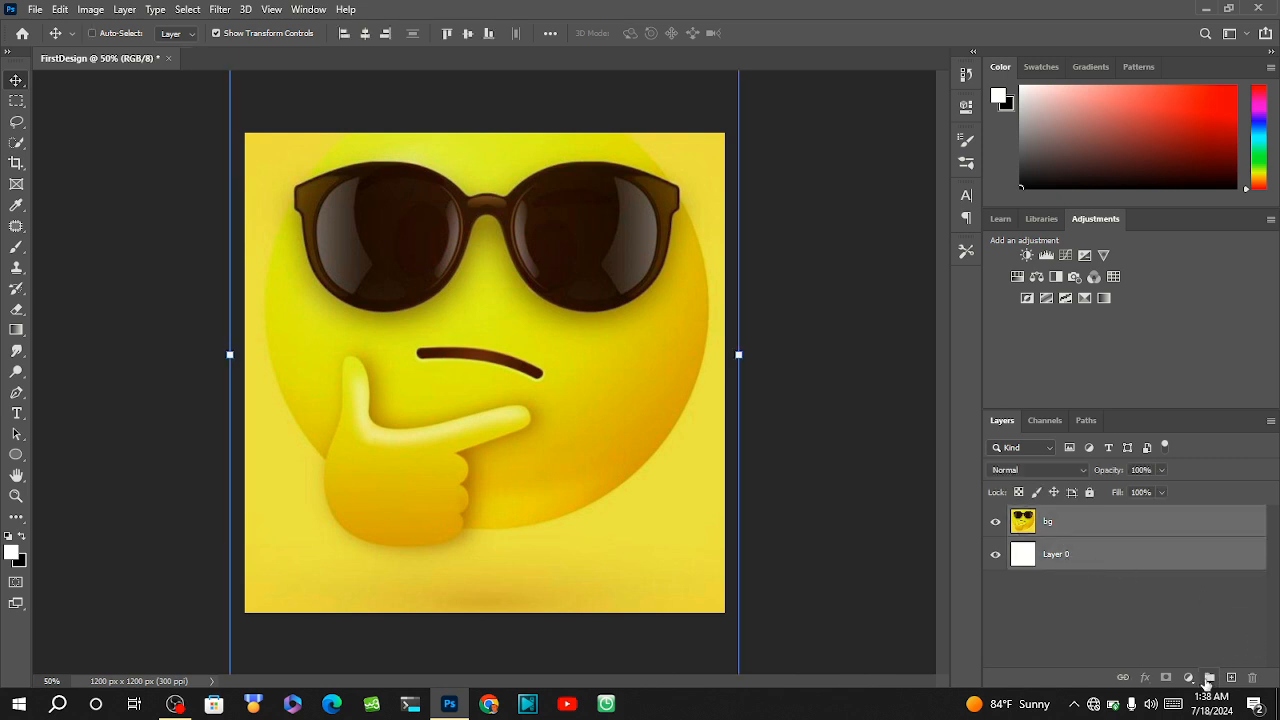
{"action": "left_click", "coordinate": [1207, 682]}
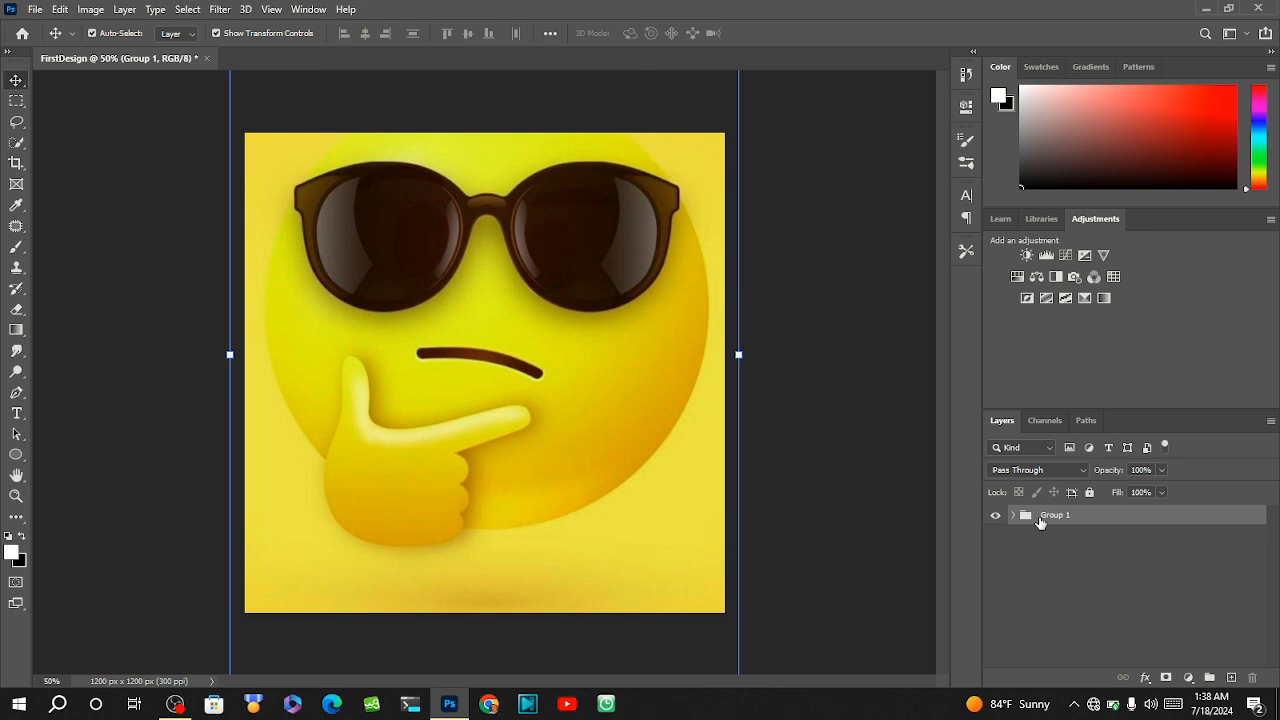
Rename the new layer group as "backgound" and clear the layer selection.
{"action": "double_click", "coordinate": [1055, 518]}
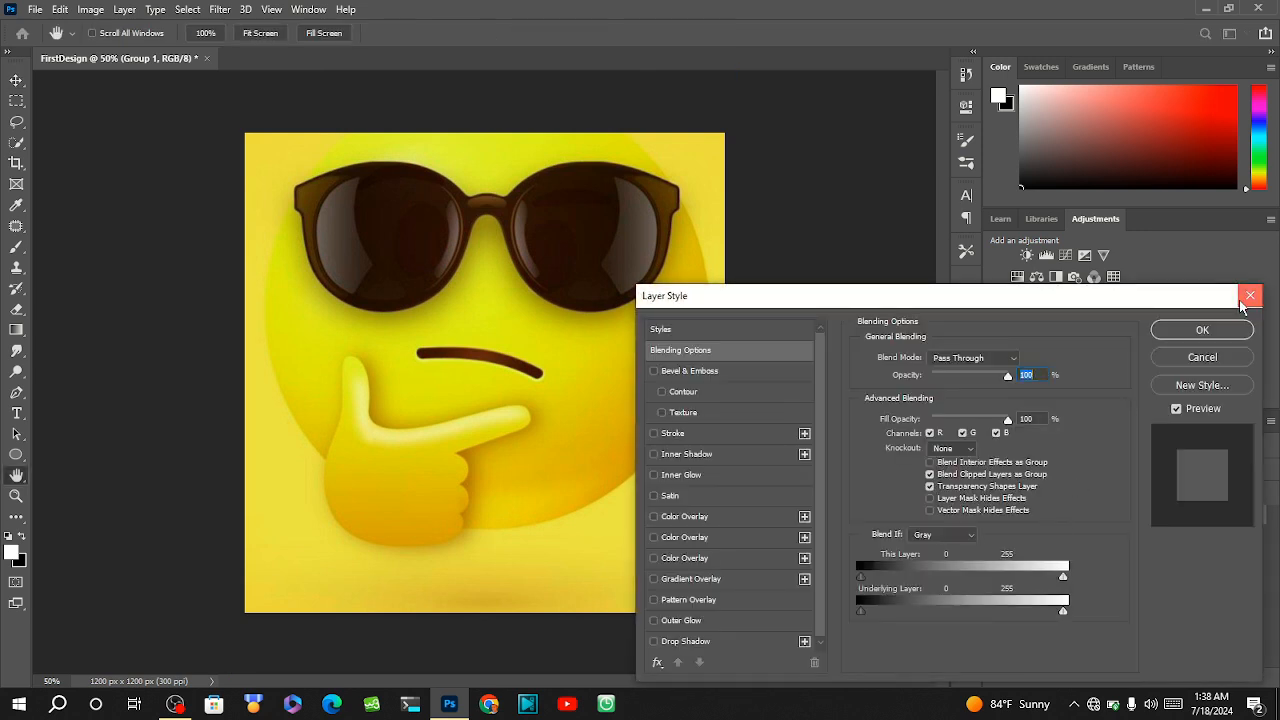
{"action": "left_click", "coordinate": [1170, 353]}
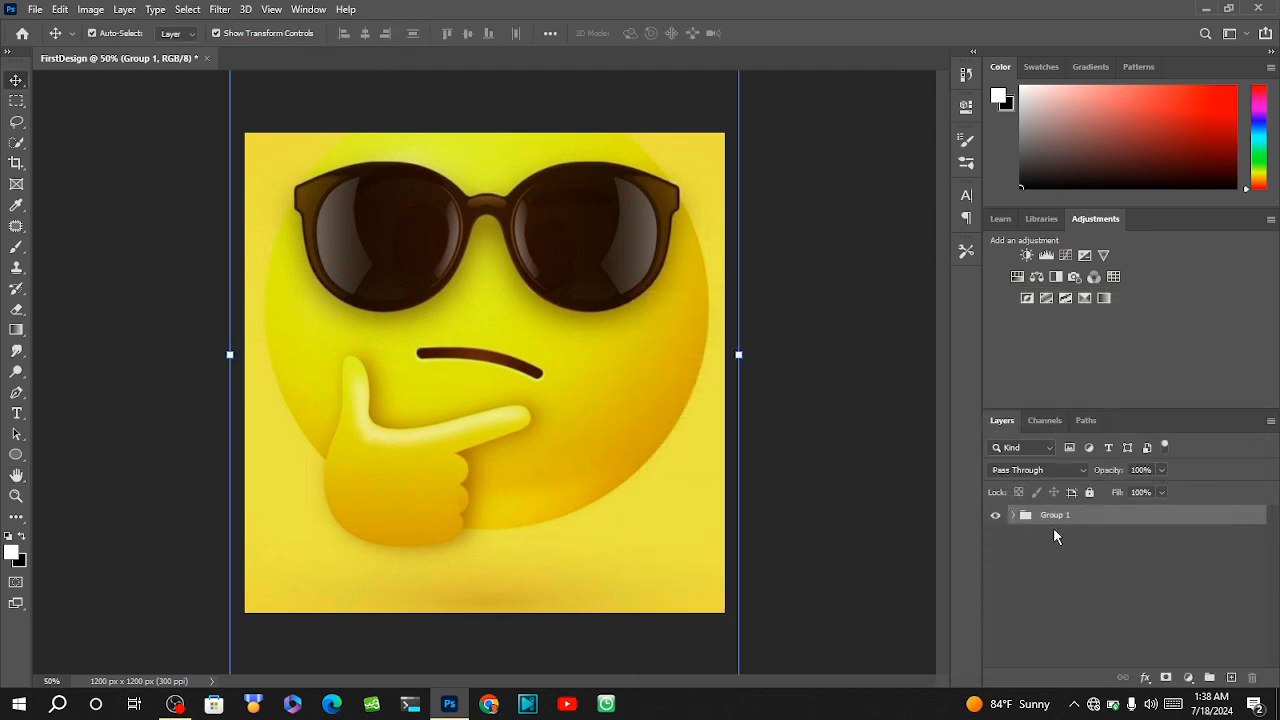
{"action": "double_click", "coordinate": [1055, 515]}
{"action": "type", "text": "backgo"}
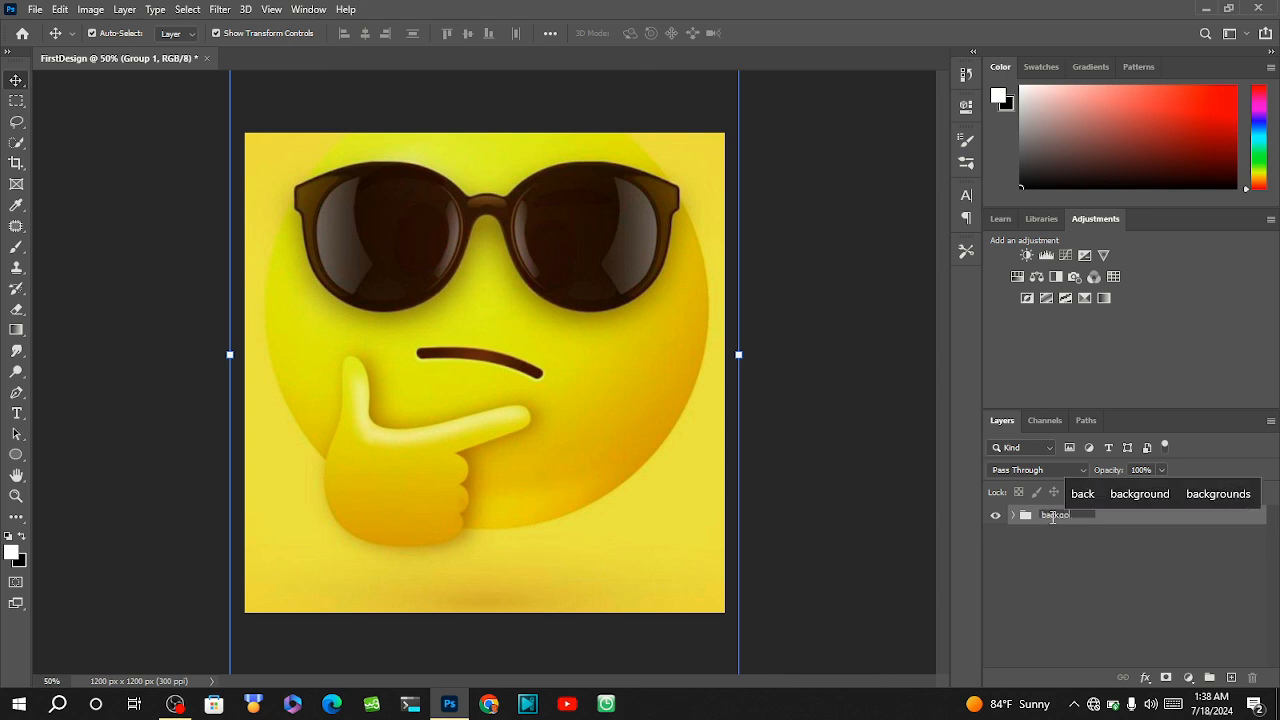
{"action": "type", "text": "und"}
{"action": "key", "text": "Return"}
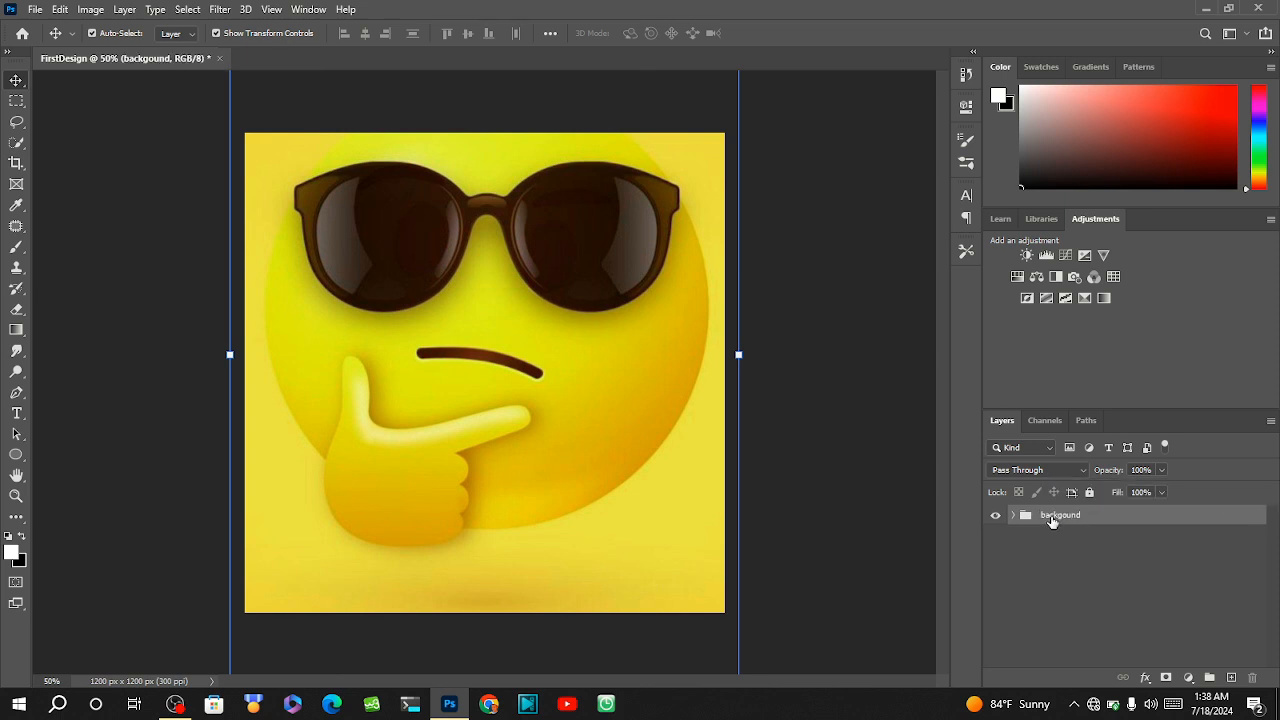
{"action": "left_click", "coordinate": [1040, 541]}
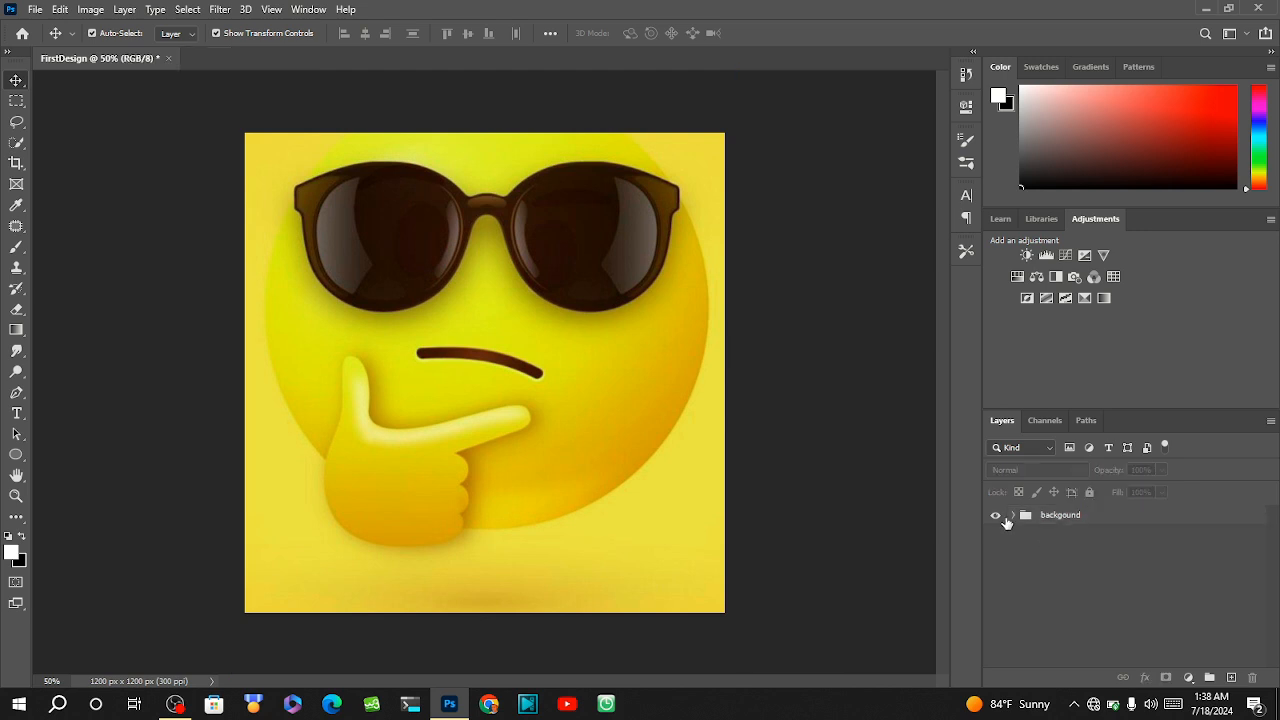
Expand and collapse the backgound group, lock all of it and unlock it again, clearing the selection.
{"action": "left_click", "coordinate": [1014, 515]}
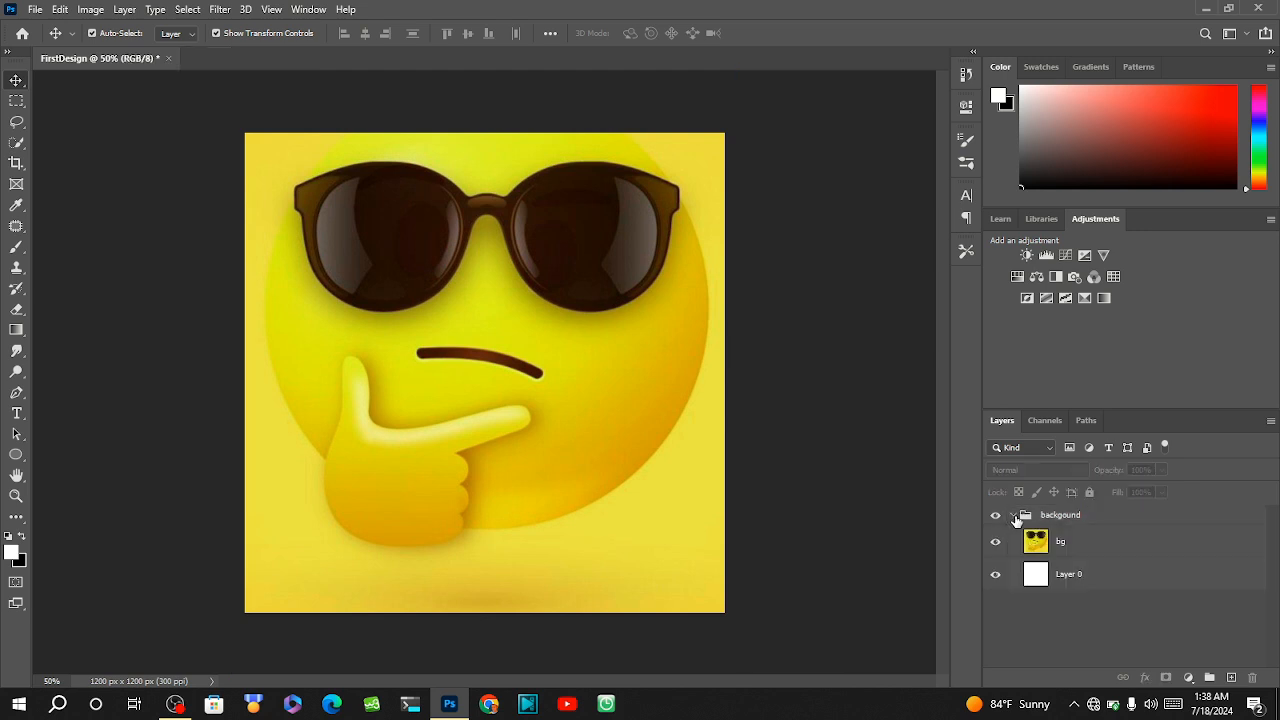
{"action": "left_click", "coordinate": [1014, 515]}
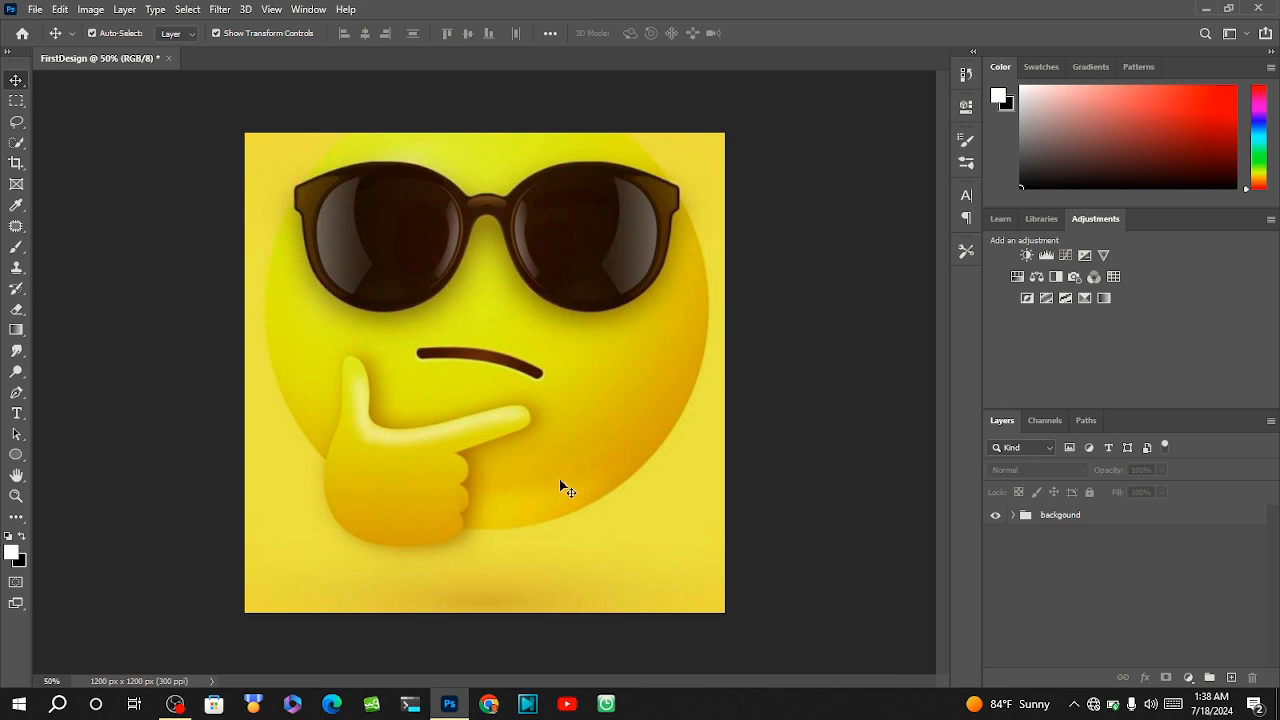
{"action": "left_click", "coordinate": [1098, 515]}
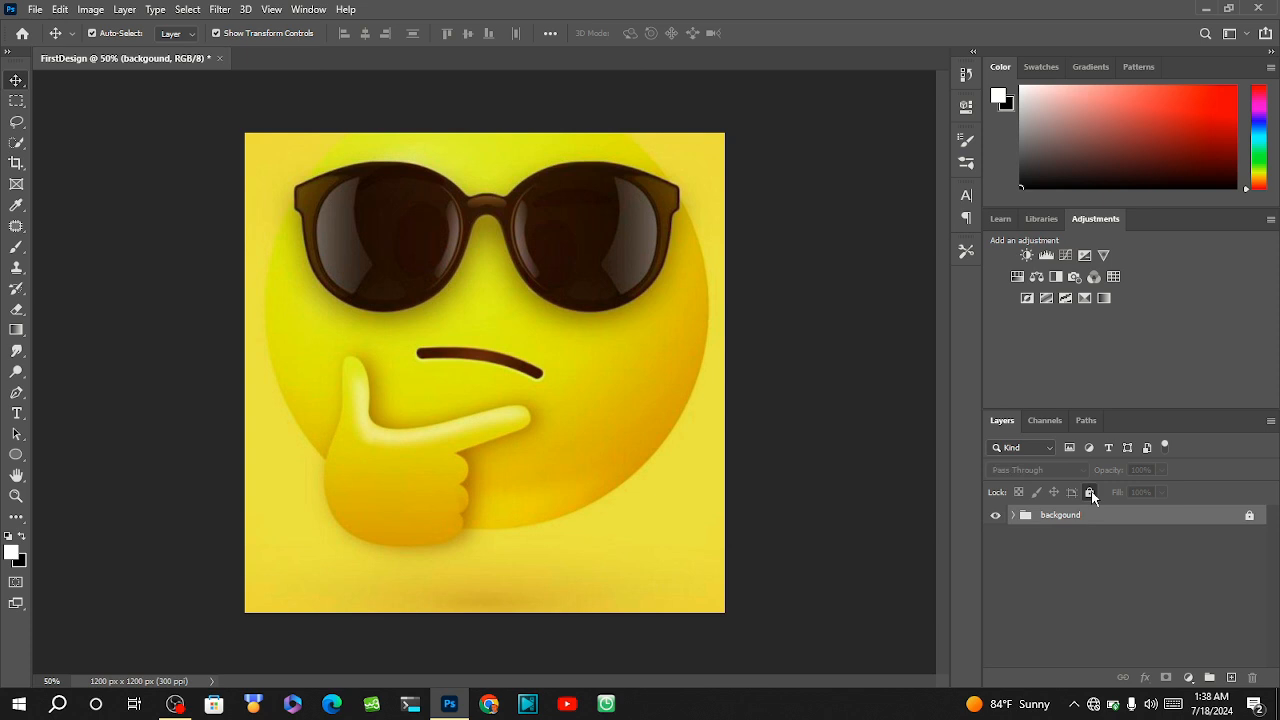
{"action": "left_click", "coordinate": [1091, 491]}
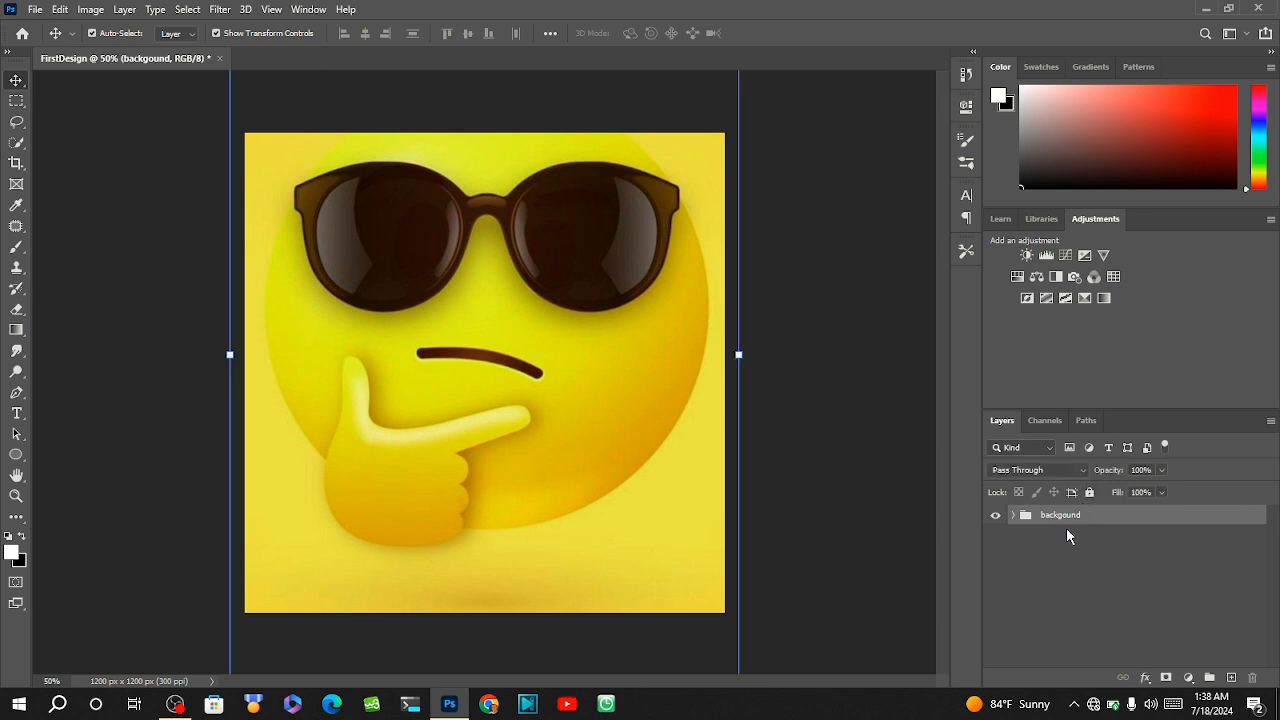
{"action": "left_click", "coordinate": [1066, 528]}
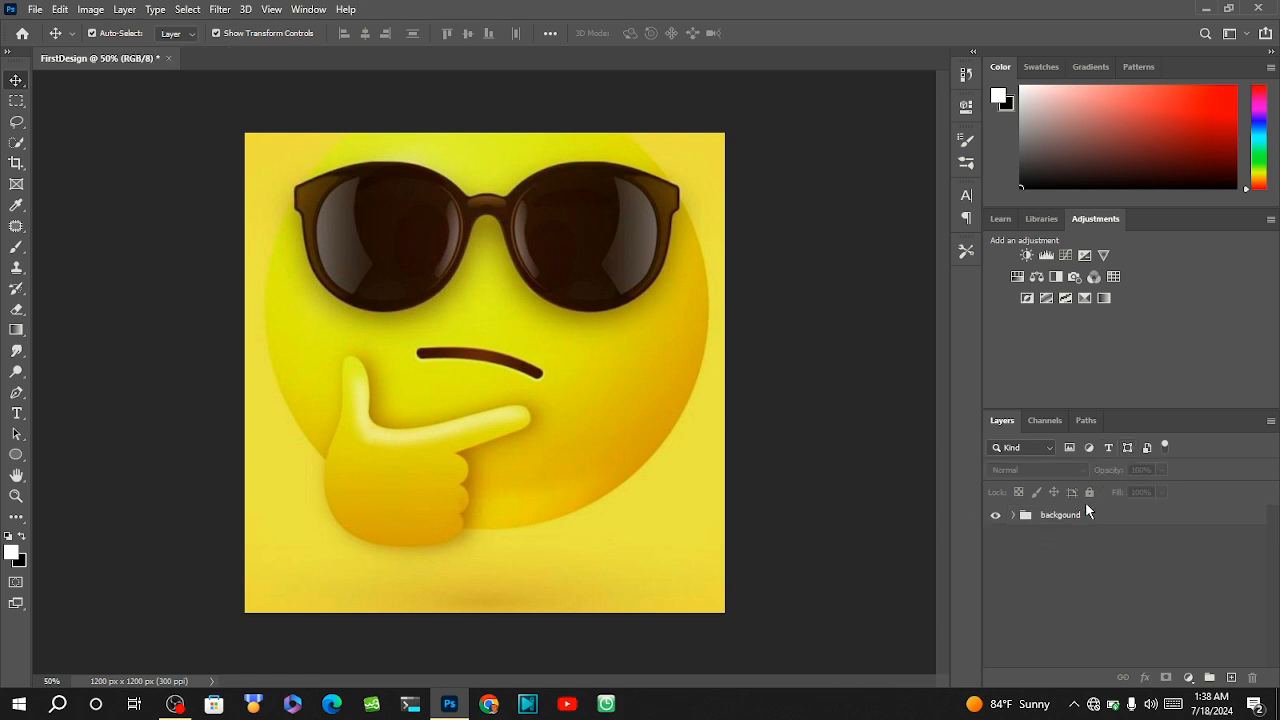
Expand the backgound group to view the layers inside, collapse it again and leave no layer selected.
{"action": "left_click", "coordinate": [1078, 515]}
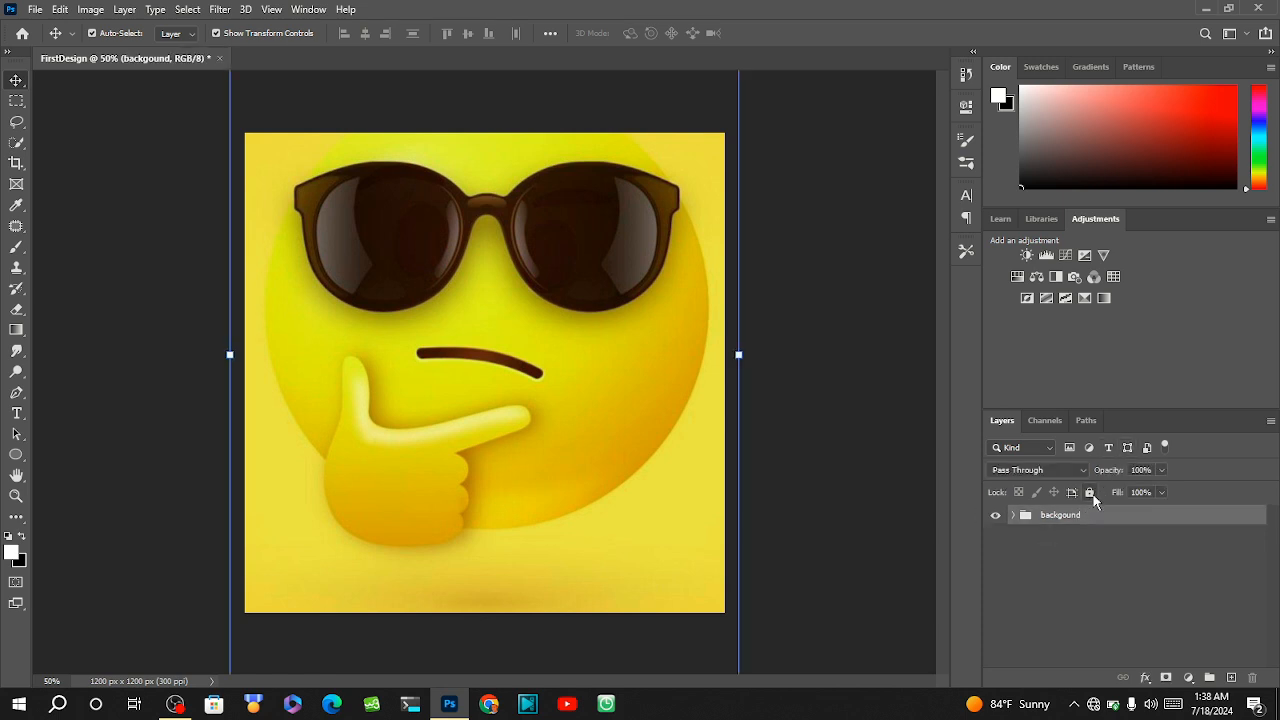
{"action": "left_click", "coordinate": [1064, 550]}
{"action": "left_click", "coordinate": [1026, 516]}
{"action": "left_click", "coordinate": [1013, 515]}
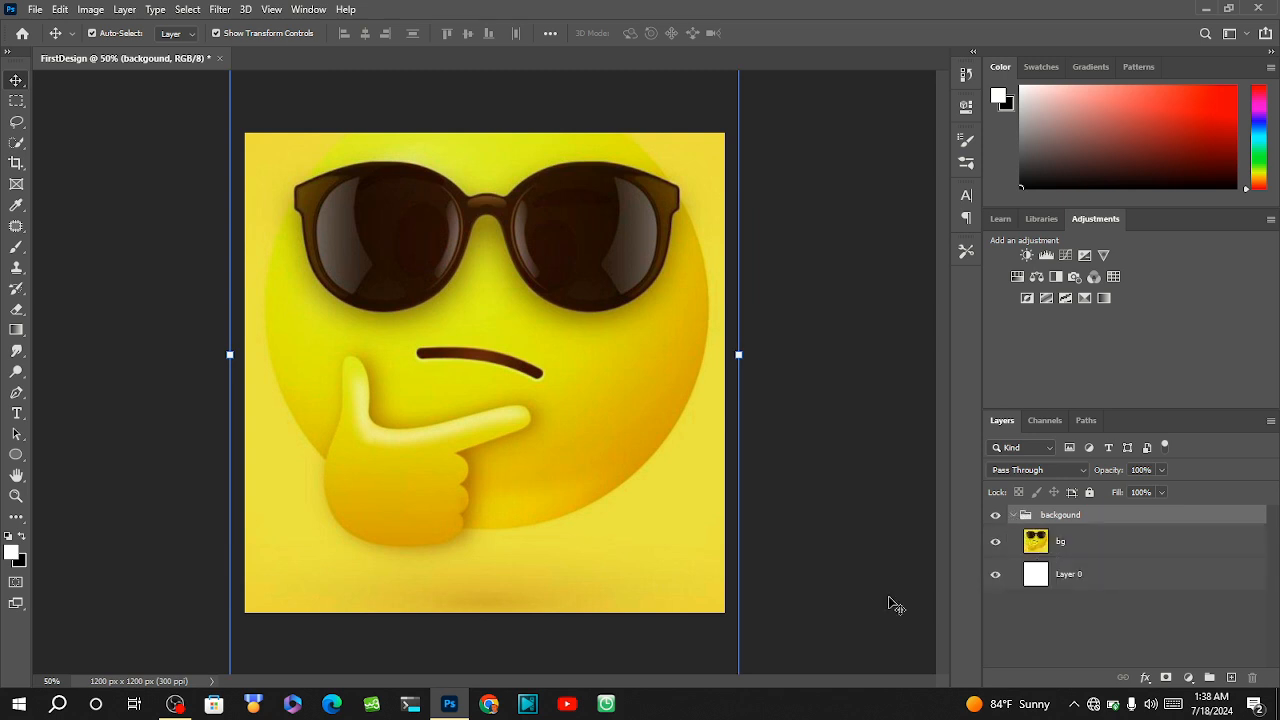
{"action": "left_click", "coordinate": [1013, 516]}
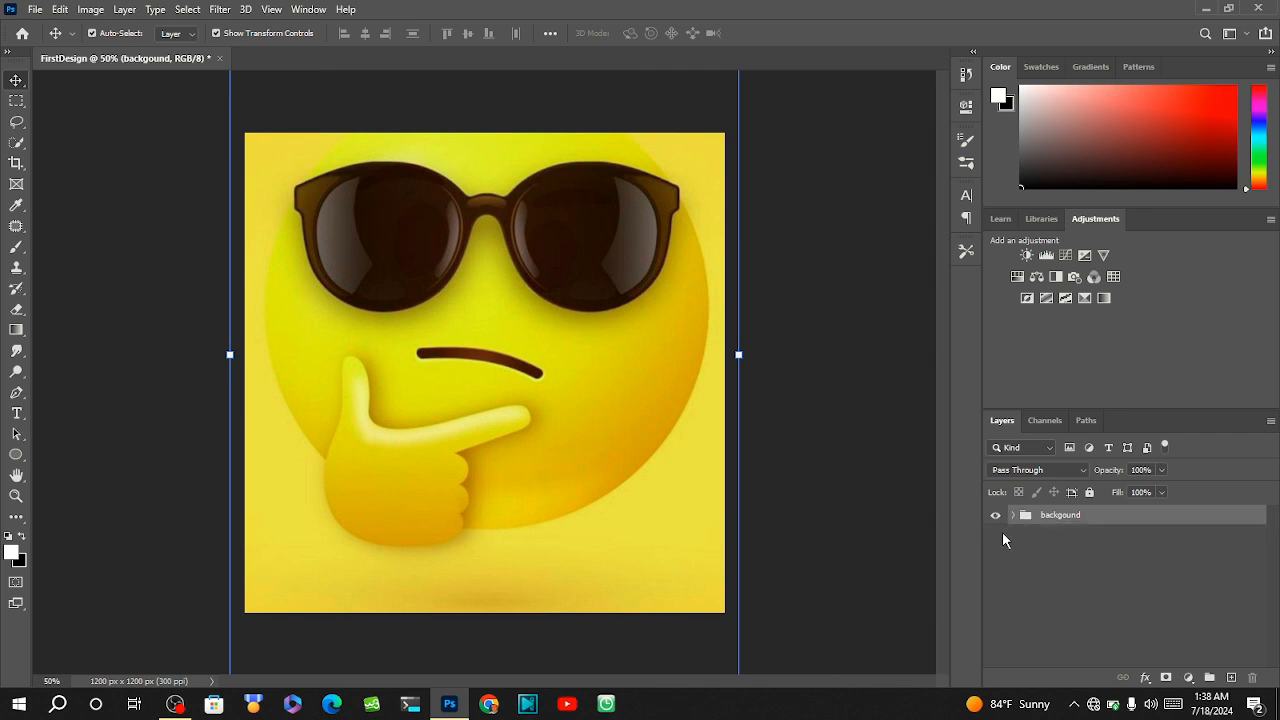
{"action": "left_click", "coordinate": [1064, 547]}
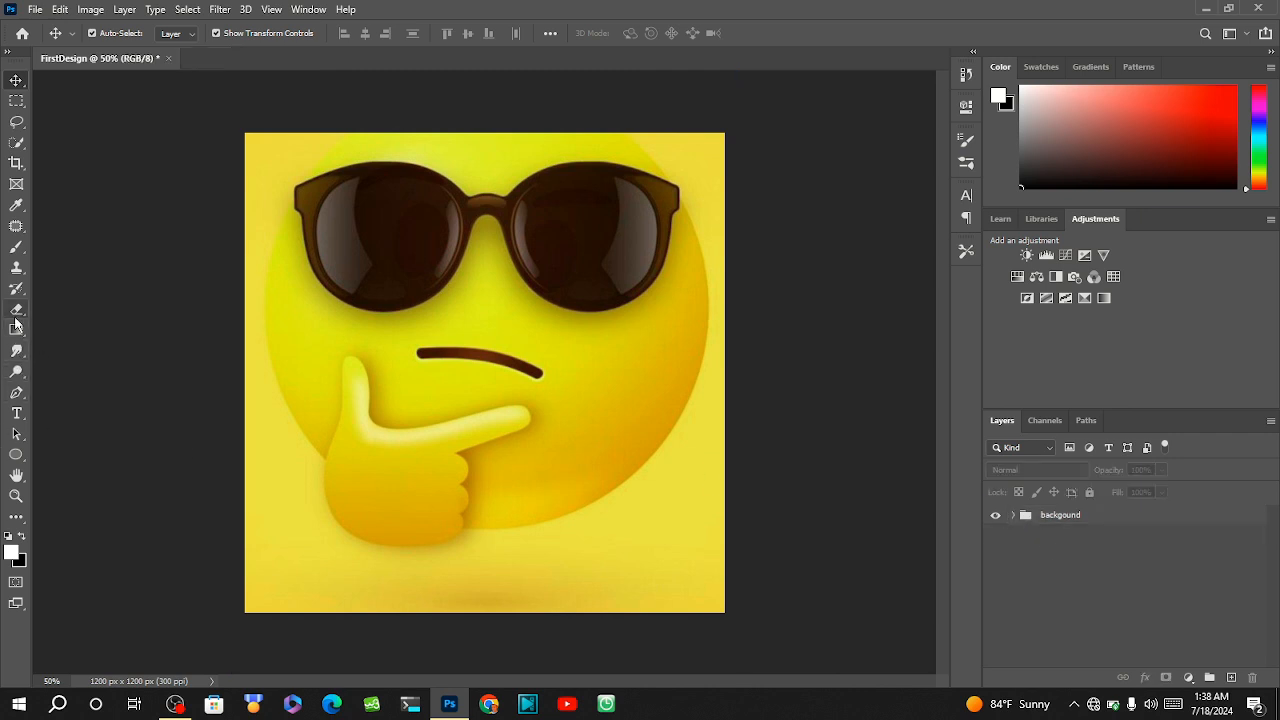
Draw a rectangle shape about 414 by 182 px at the canvas's lower left edge, over the emoji's hand, with the Rectangle tool.
{"action": "left_click", "coordinate": [18, 459]}
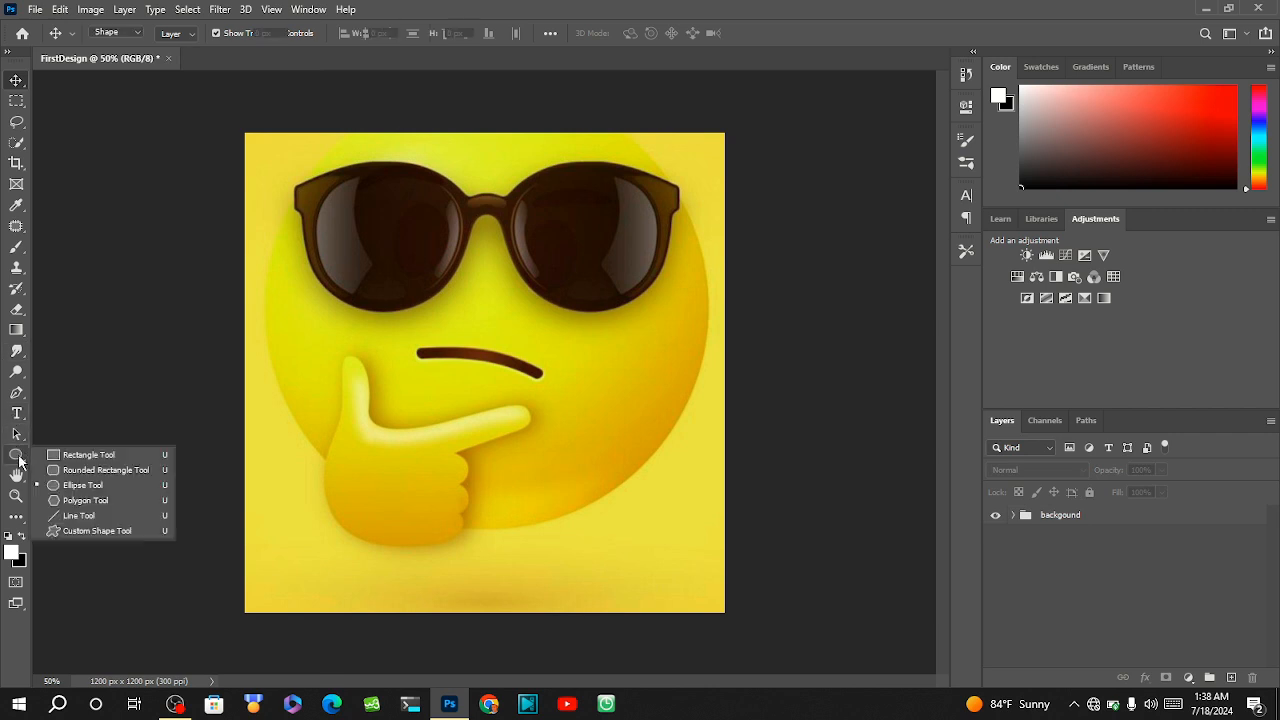
{"action": "left_click", "coordinate": [71, 458]}
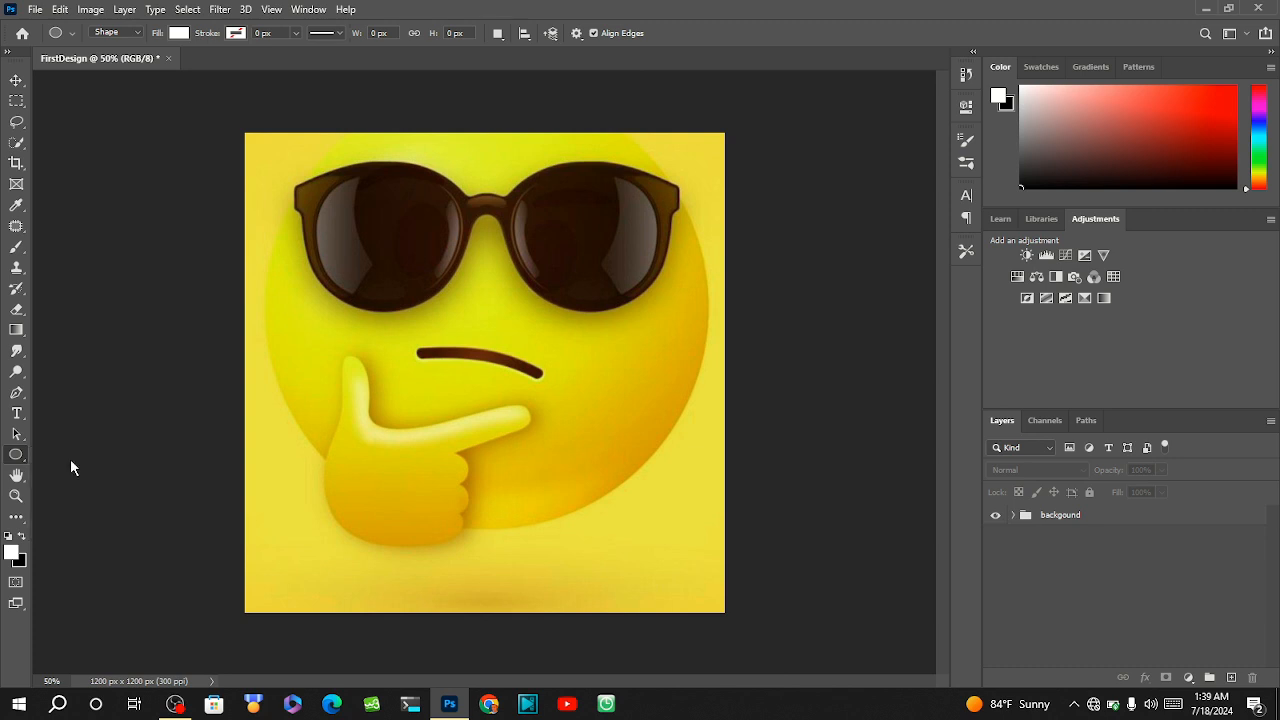
{"action": "right_click", "coordinate": [17, 456]}
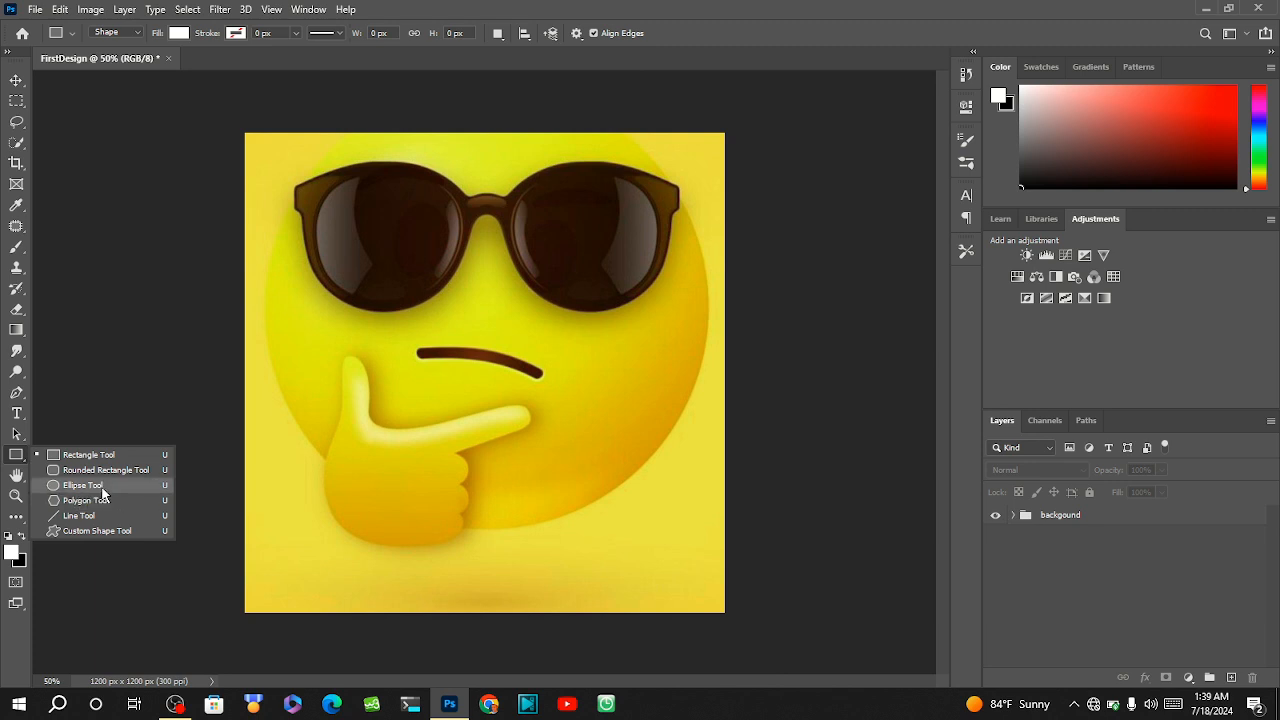
{"action": "left_click", "coordinate": [85, 455]}
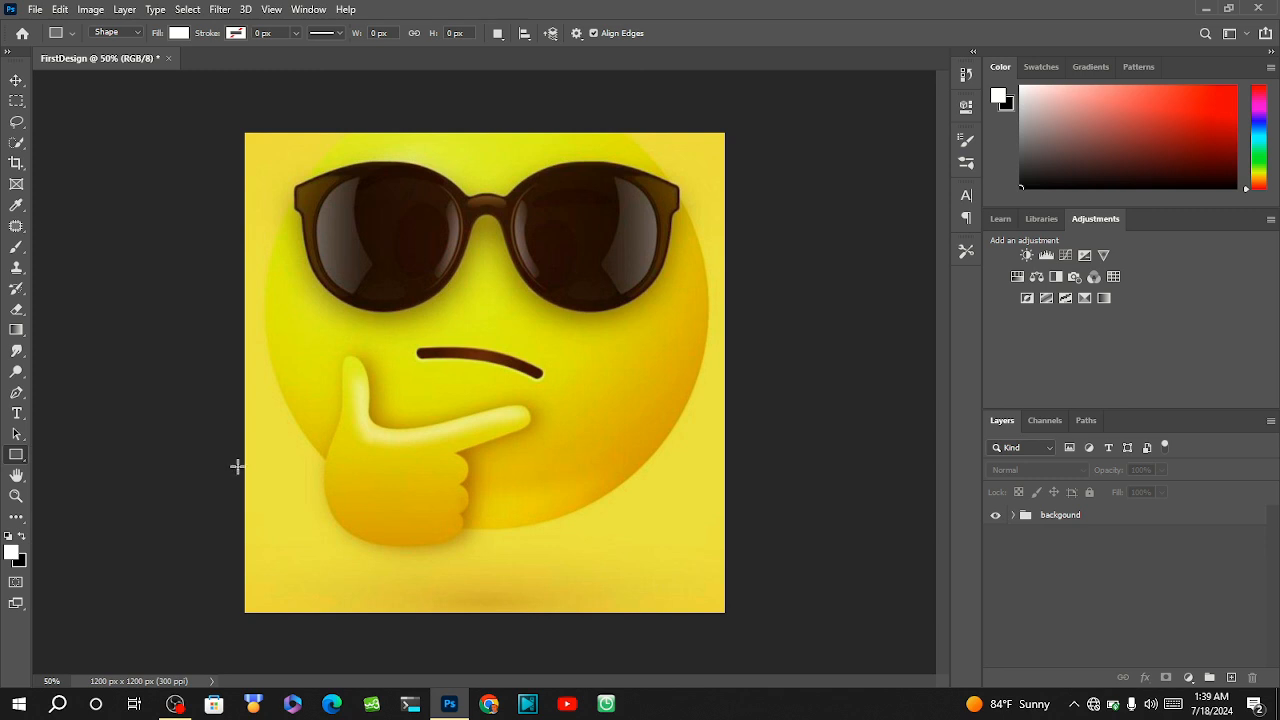
{"action": "left_click_drag", "start_coordinate": [241, 465], "coordinate": [407, 538]}
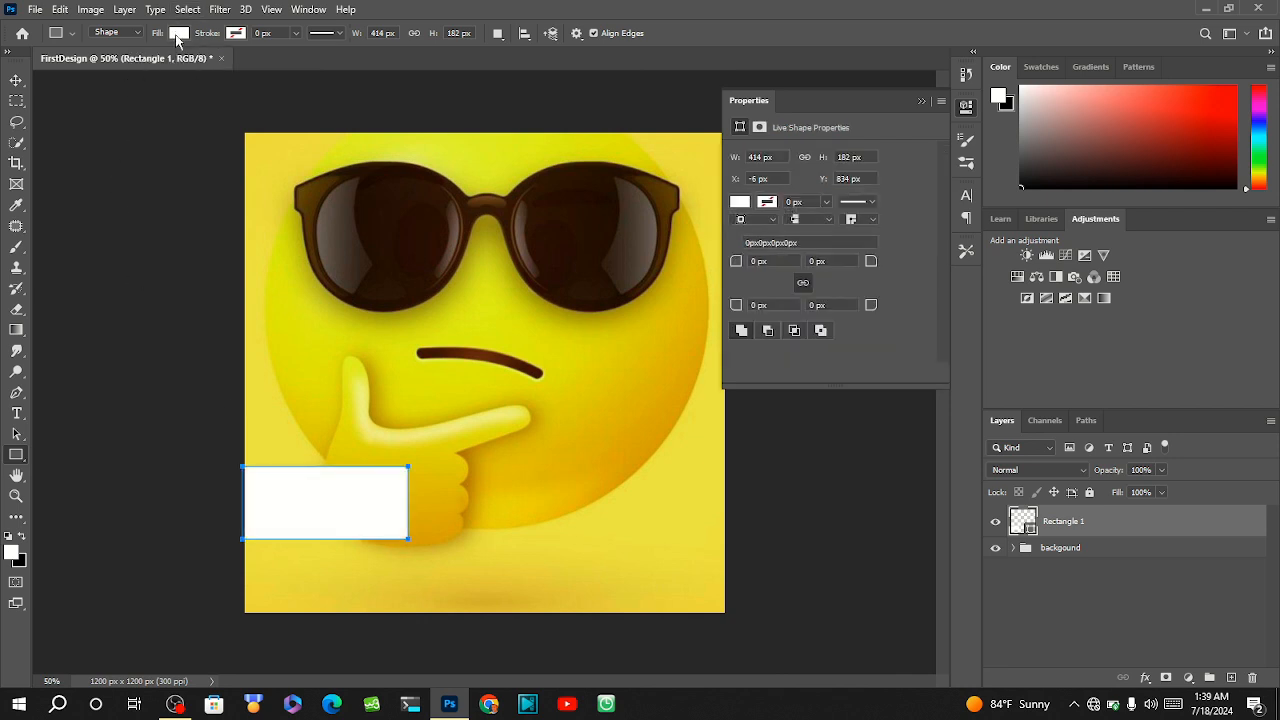
Set the rectangle's fill colour to black, 000000.
{"action": "left_click", "coordinate": [178, 33]}
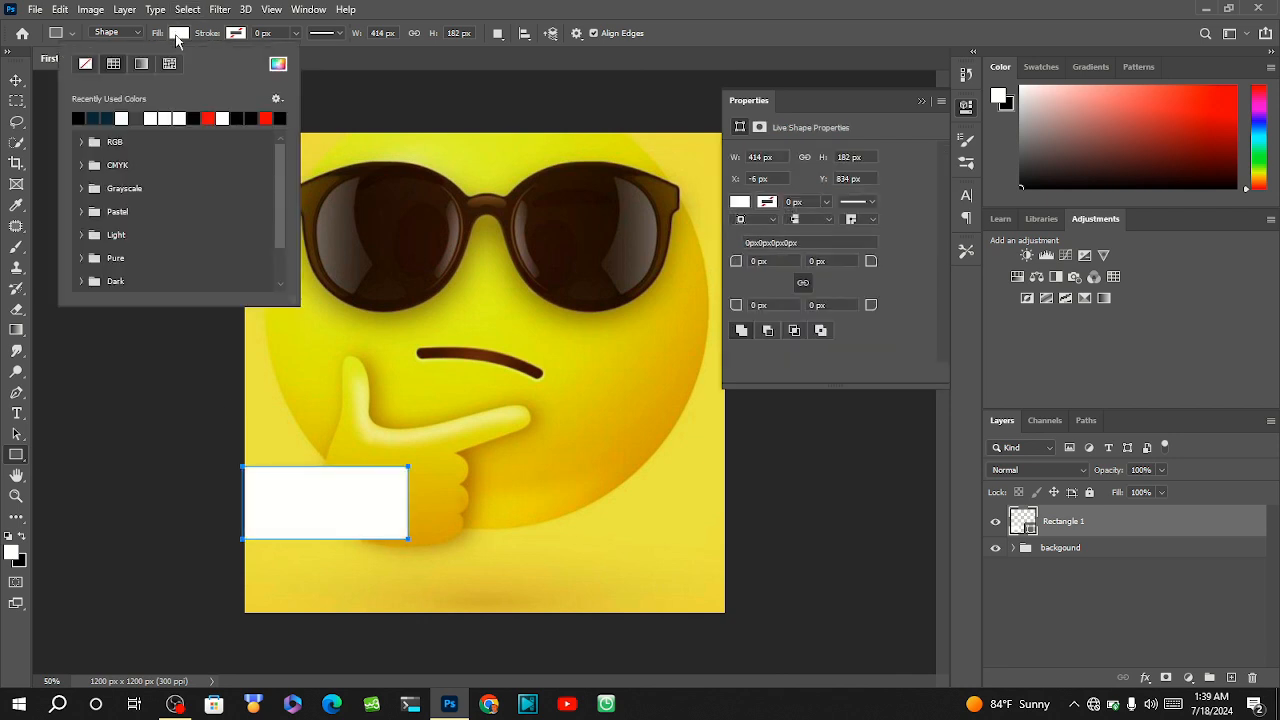
{"action": "left_click", "coordinate": [278, 66]}
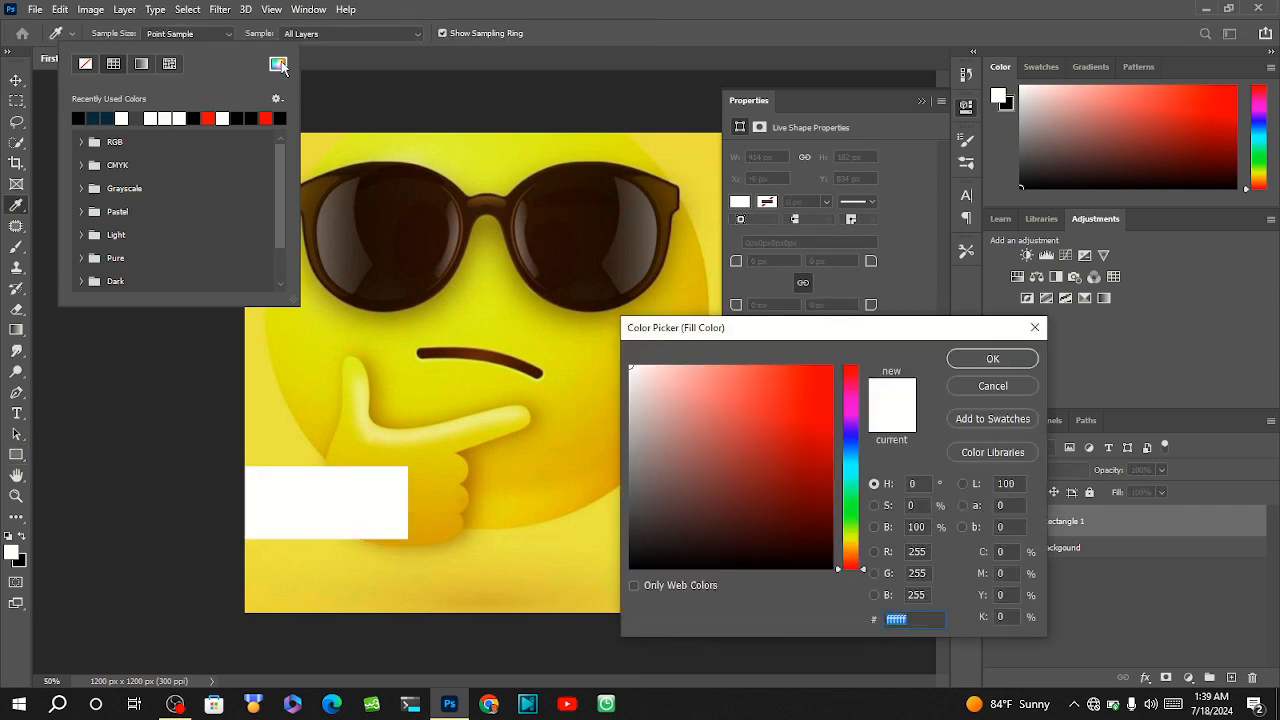
{"action": "left_click_drag", "start_coordinate": [700, 452], "coordinate": [856, 570]}
{"action": "left_click", "coordinate": [853, 510]}
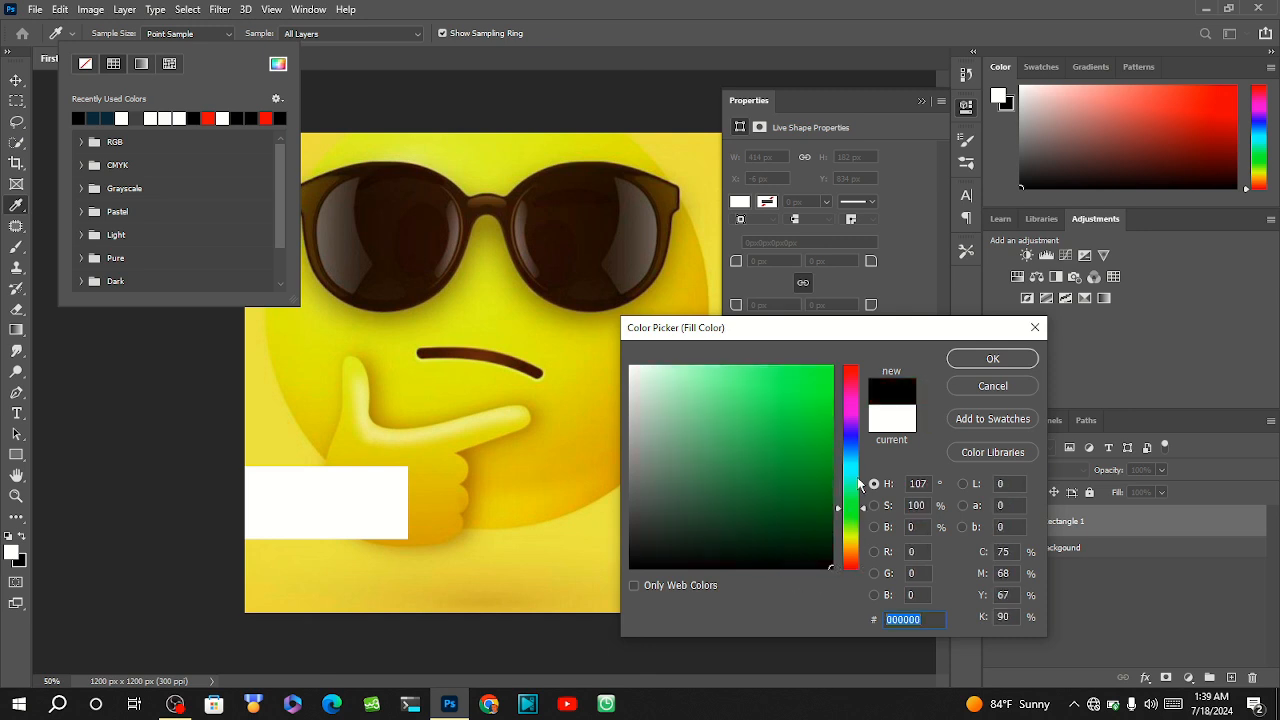
{"action": "left_click_drag", "start_coordinate": [858, 484], "coordinate": [850, 466]}
{"action": "left_click", "coordinate": [855, 422]}
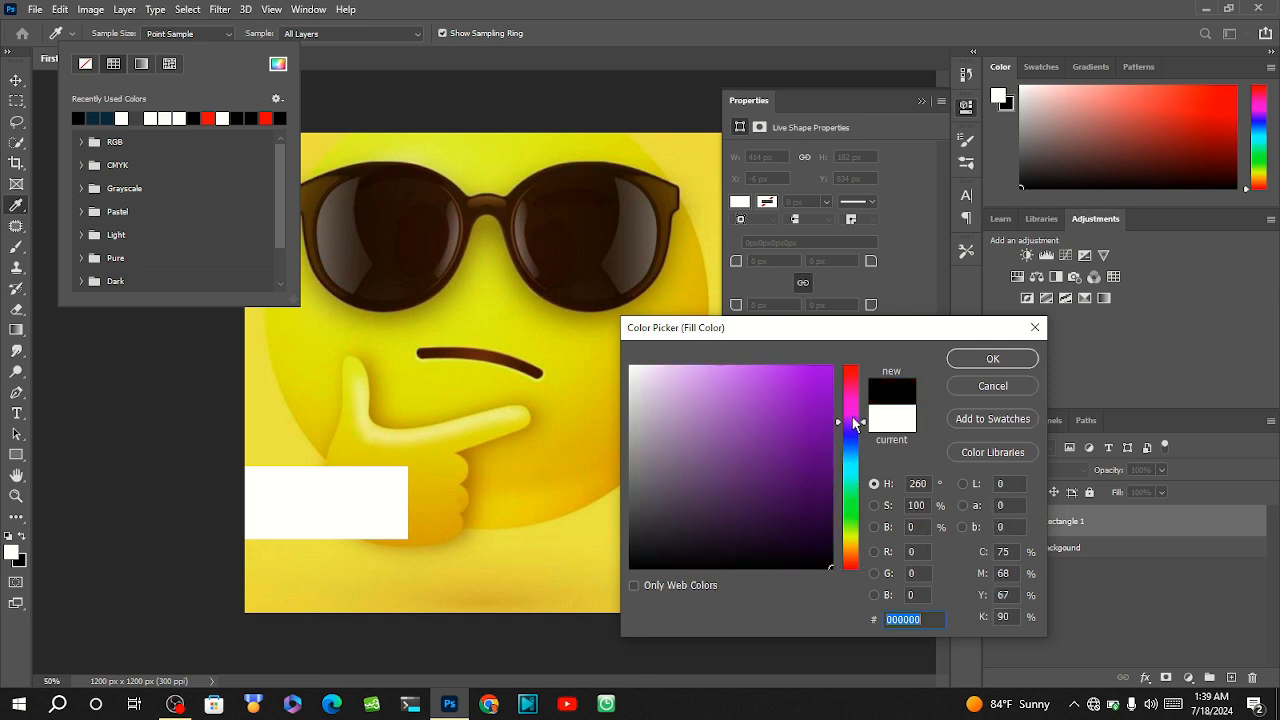
{"action": "left_click_drag", "start_coordinate": [849, 403], "coordinate": [849, 387]}
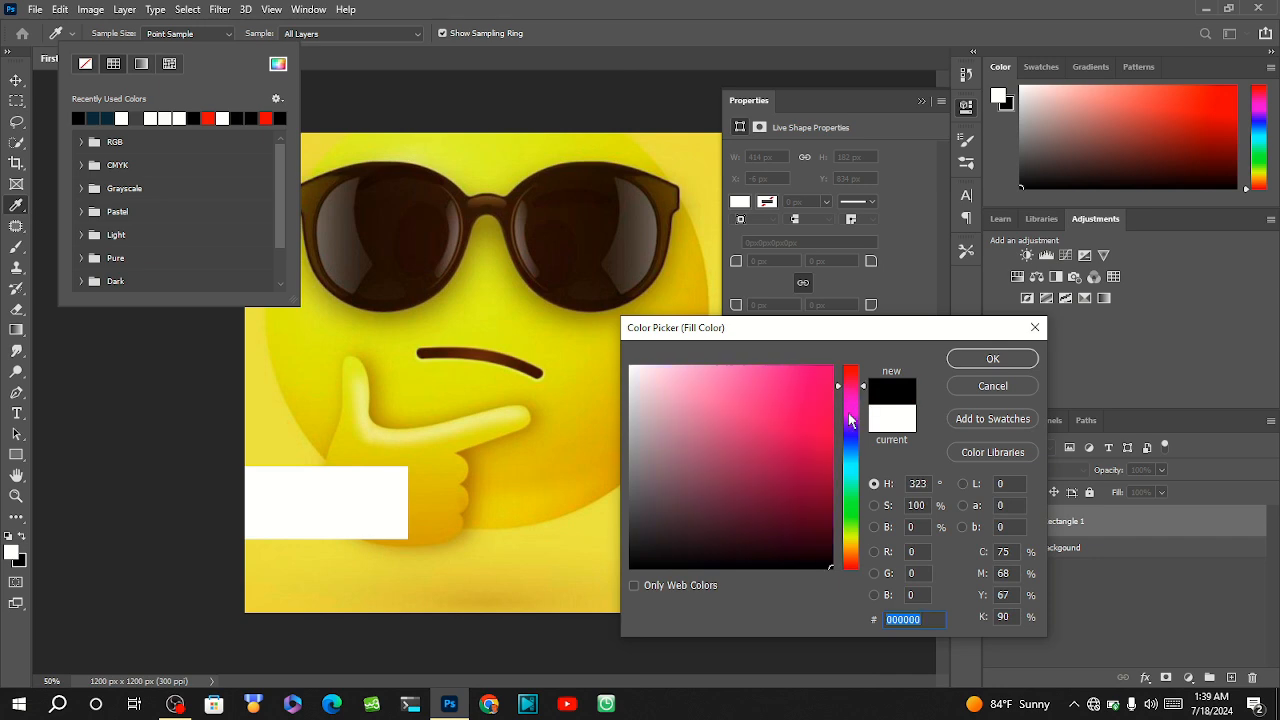
{"action": "left_click", "coordinate": [850, 452]}
{"action": "mouse_move", "coordinate": [755, 520]}
{"action": "left_mouse_down"}
{"action": "mouse_move", "coordinate": [766, 557]}
{"action": "mouse_move", "coordinate": [683, 569]}
{"action": "mouse_move", "coordinate": [576, 652]}
{"action": "left_mouse_up"}
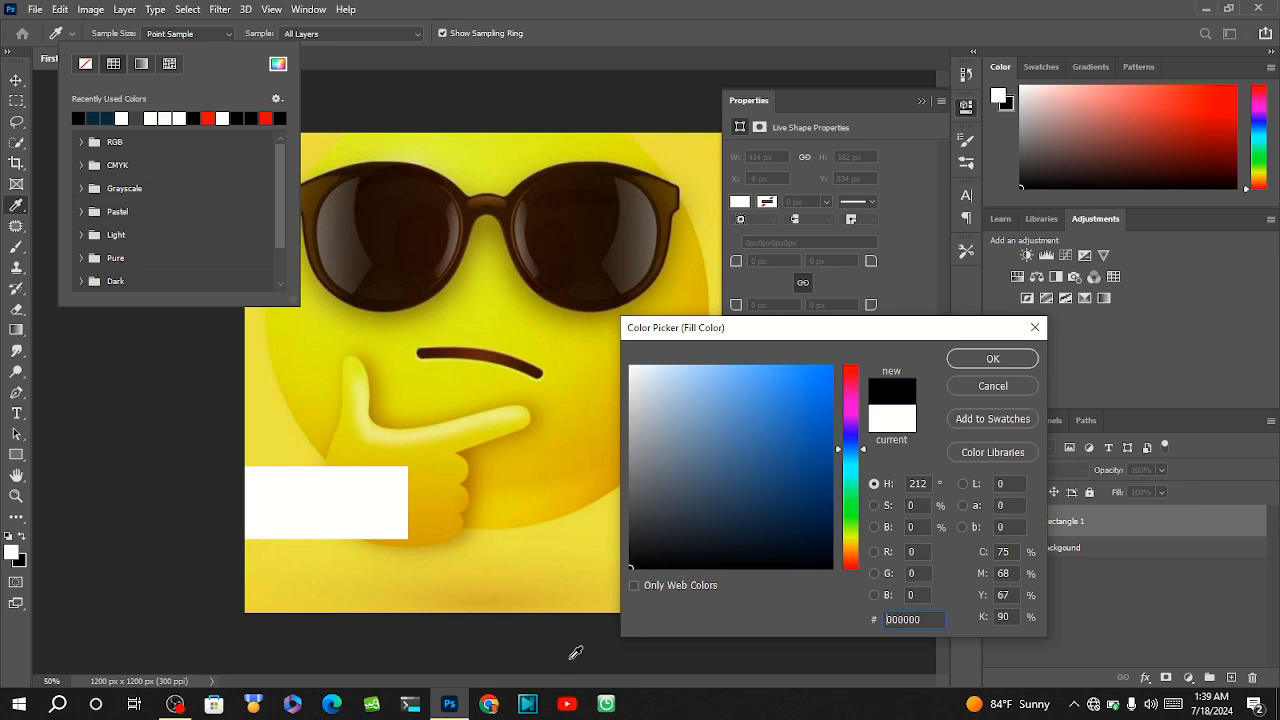
{"action": "left_click", "coordinate": [993, 362]}
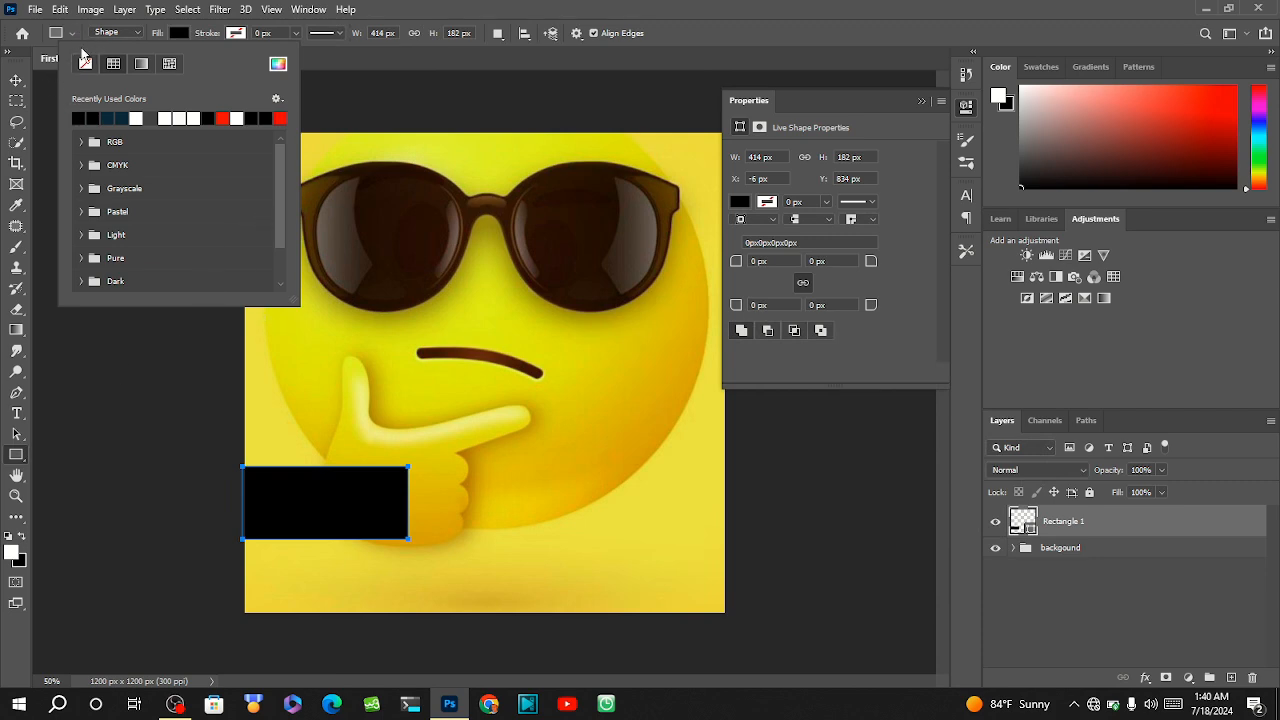
Move the black rectangle up and left to about X -37 px, Y 770 px, and clear the layer selection.
{"action": "left_click", "coordinate": [16, 80]}
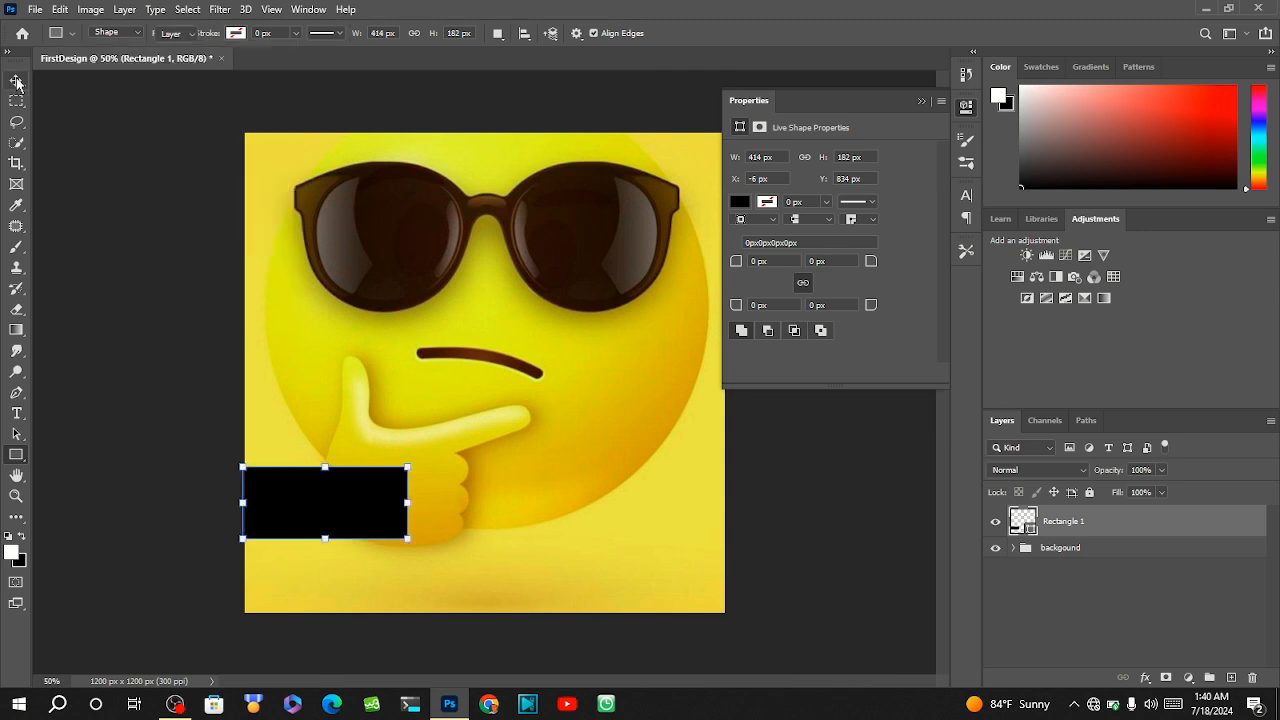
{"action": "left_click_drag", "start_coordinate": [303, 502], "coordinate": [280, 477]}
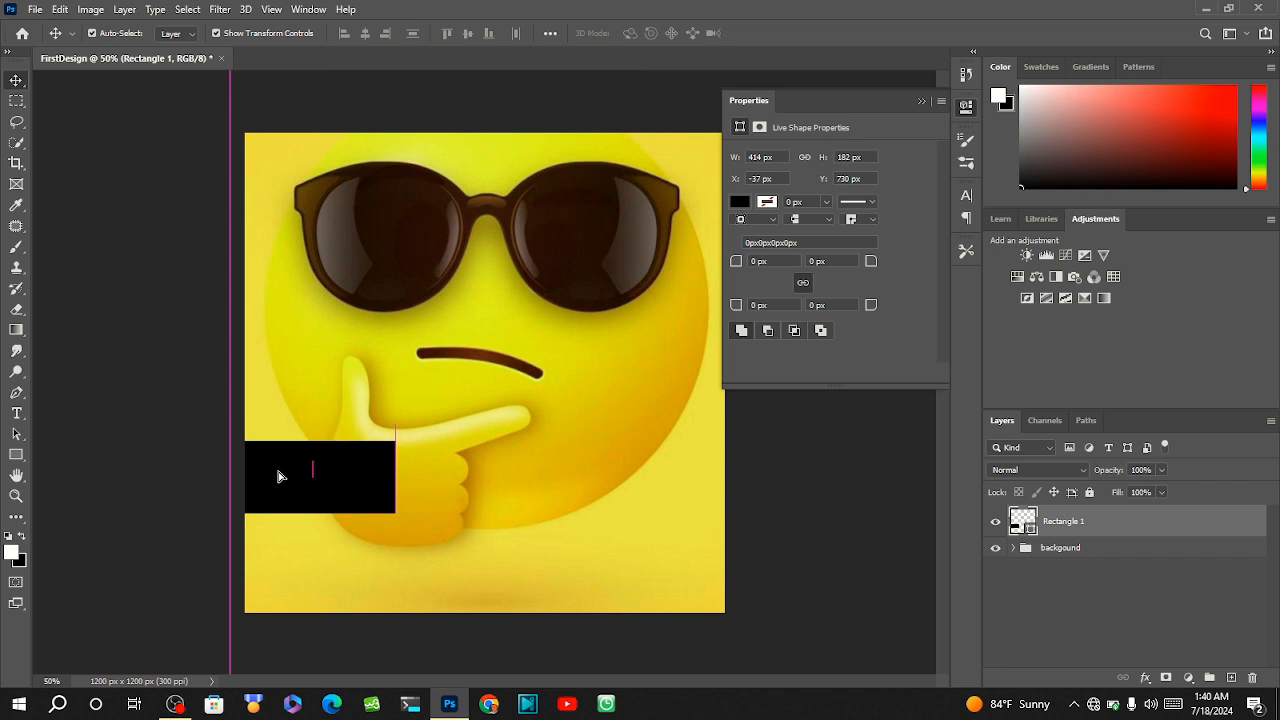
{"action": "left_click", "coordinate": [507, 491]}
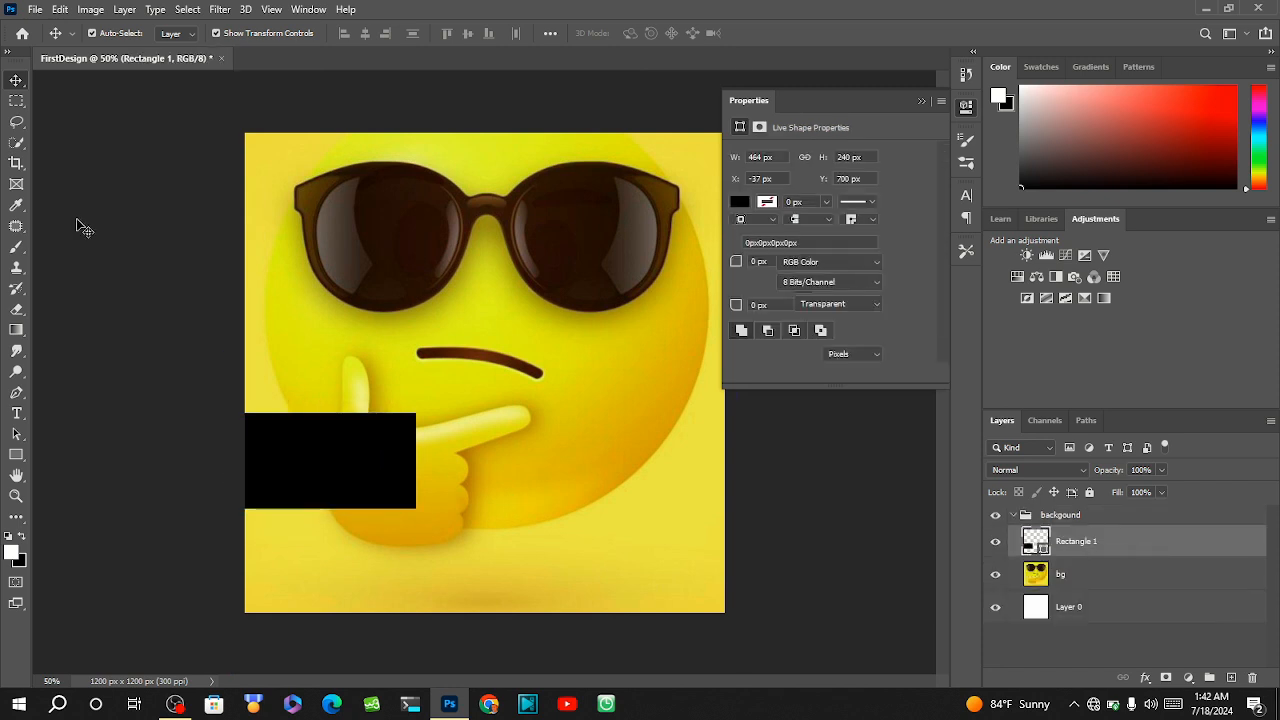
{"action": "left_click", "coordinate": [82, 262]}
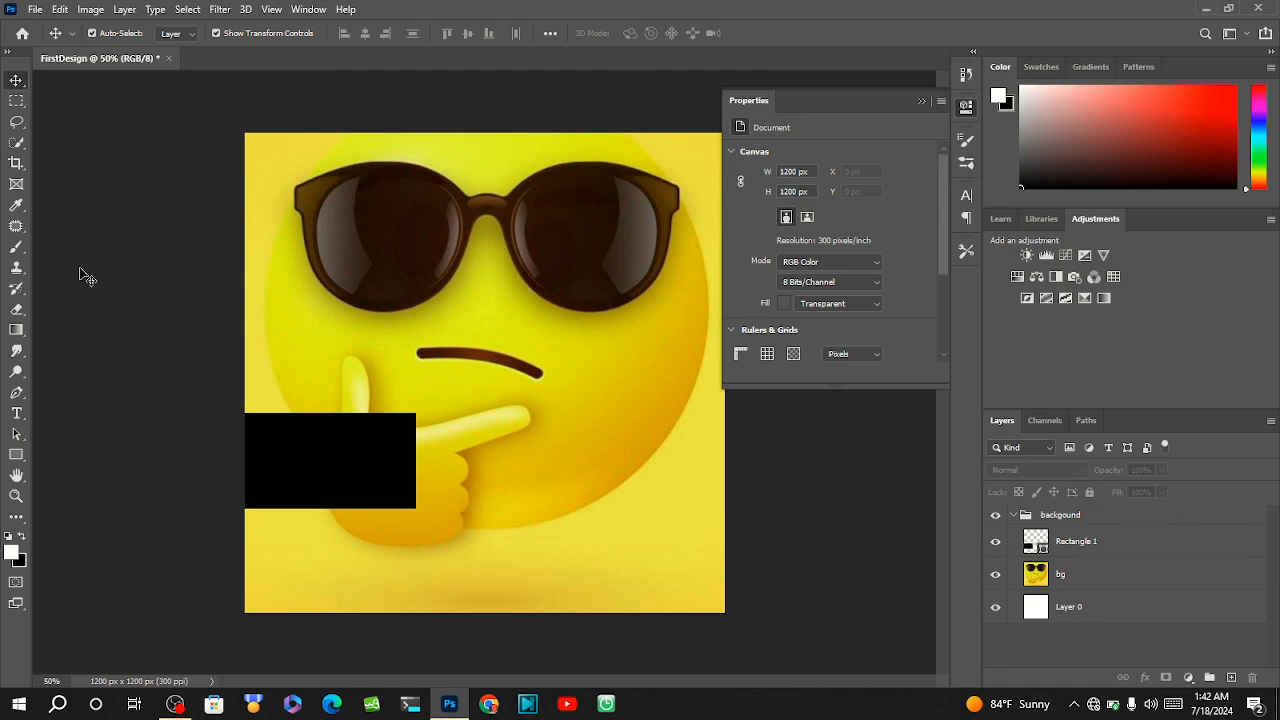
Add a layer mask to the Rectangle 1 layer and ready the Eraser tool with white as the foreground colour.
{"action": "left_click", "coordinate": [16, 309]}
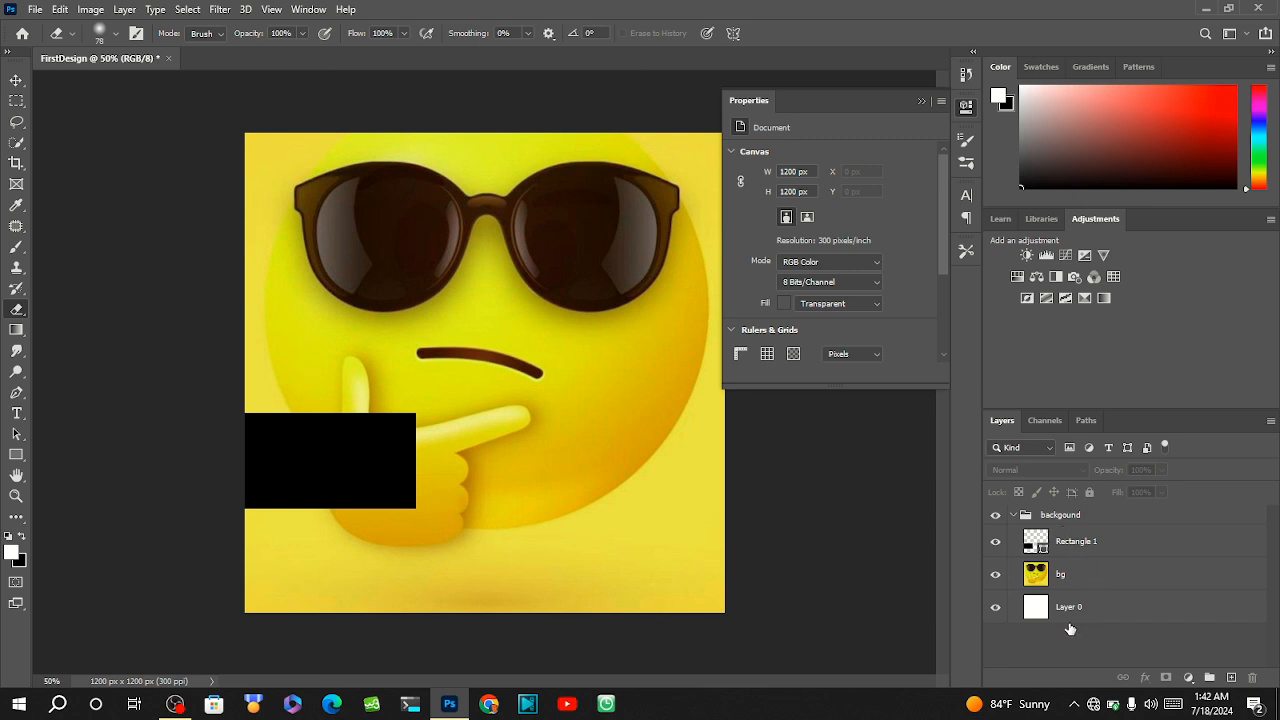
{"action": "left_click", "coordinate": [1075, 556]}
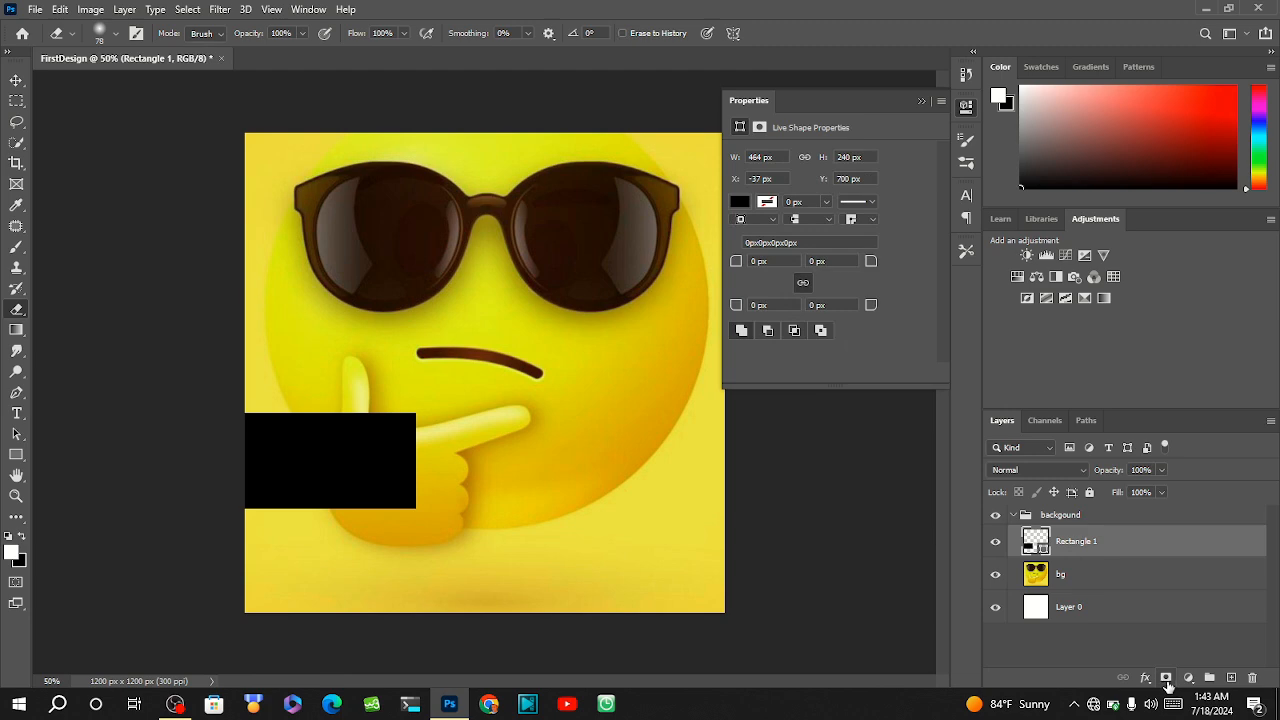
{"action": "left_click", "coordinate": [1166, 679]}
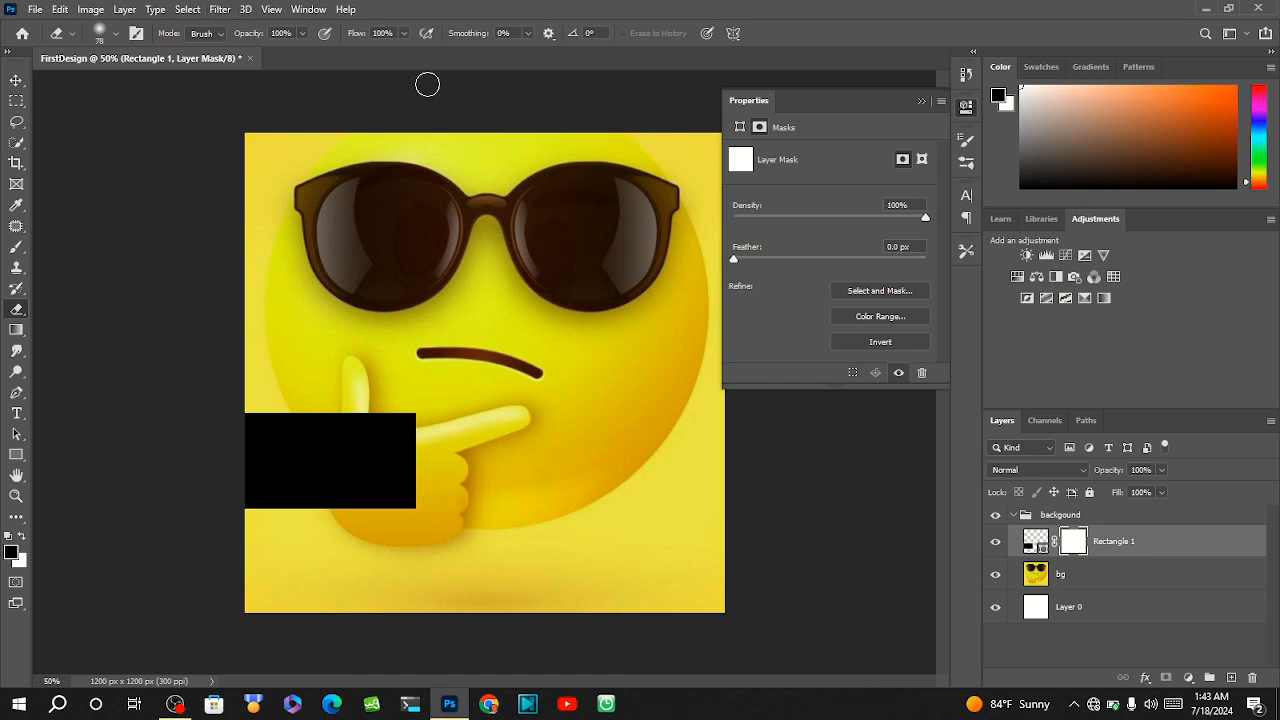
{"action": "left_click", "coordinate": [923, 100]}
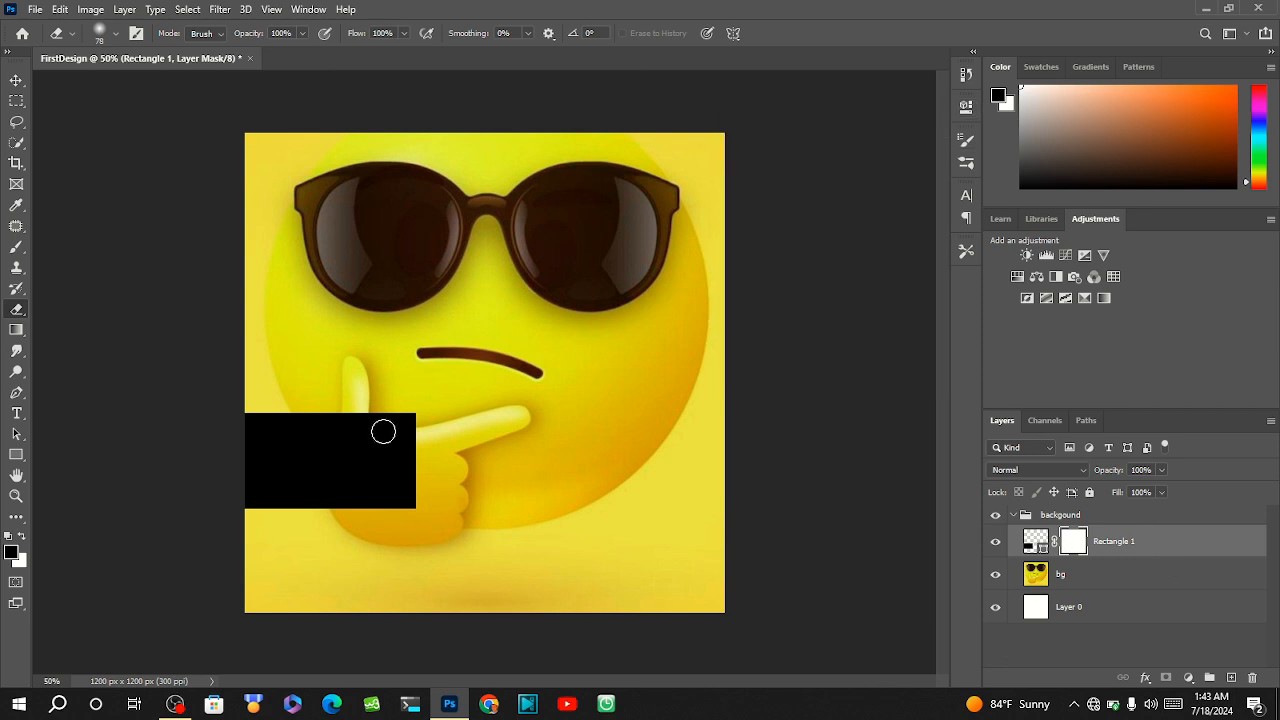
{"action": "left_click", "coordinate": [22, 540]}
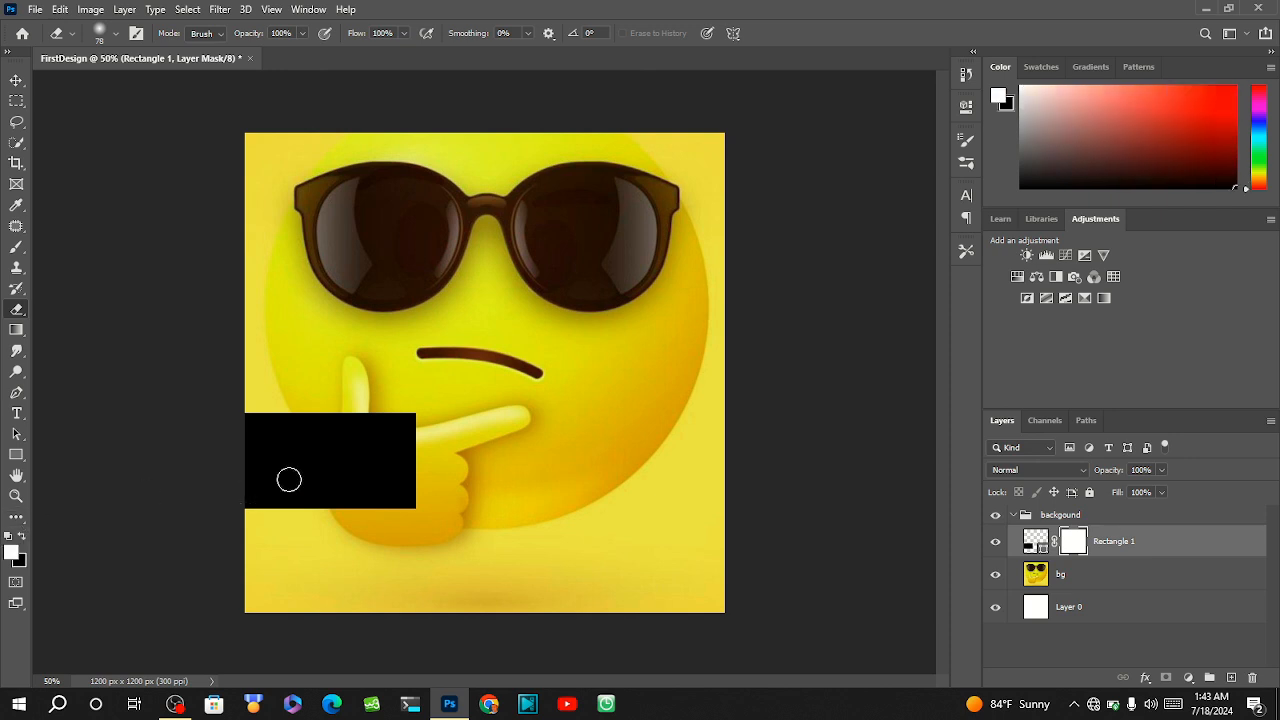
Erase the part of the black rectangle covering the emoji's hand on the Rectangle 1 layer mask with the 78 px soft Eraser.
{"action": "mouse_move", "coordinate": [418, 416]}
{"action": "left_mouse_down"}
{"action": "mouse_move", "coordinate": [408, 406]}
{"action": "mouse_move", "coordinate": [405, 425]}
{"action": "left_mouse_up"}
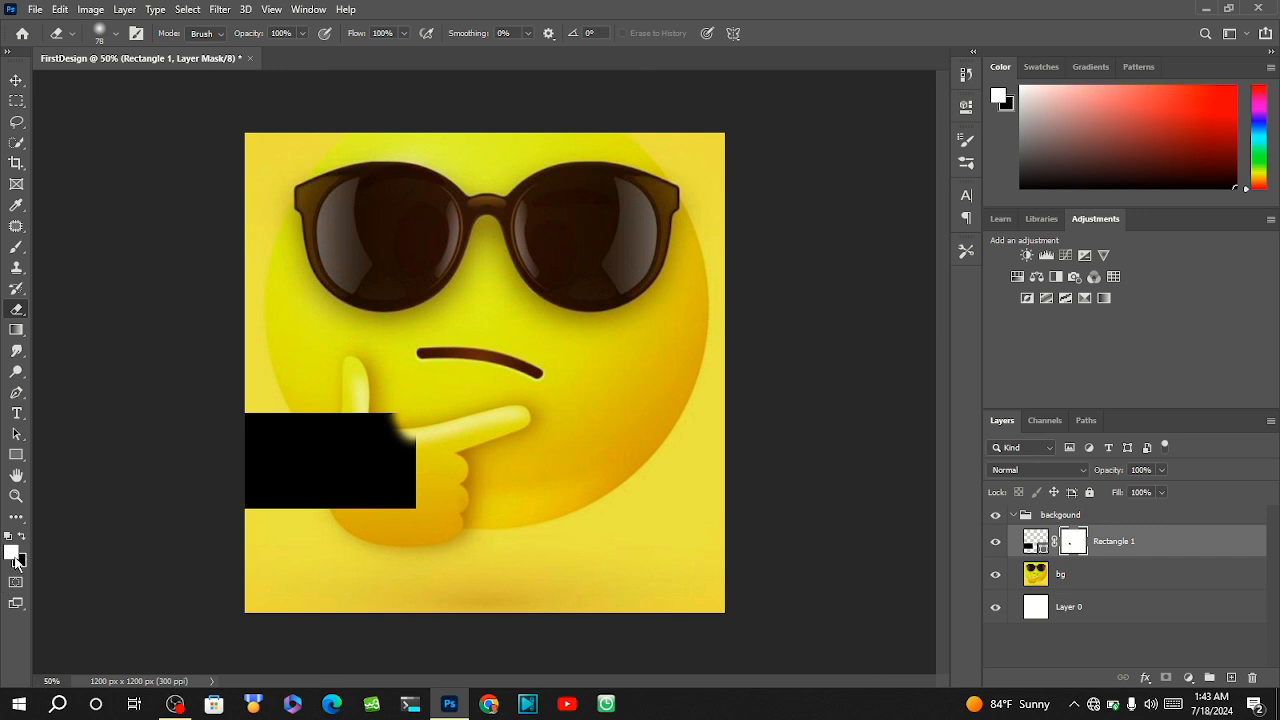
{"action": "mouse_move", "coordinate": [430, 421]}
{"action": "left_mouse_down"}
{"action": "mouse_move", "coordinate": [407, 484]}
{"action": "mouse_move", "coordinate": [415, 417]}
{"action": "mouse_move", "coordinate": [402, 522]}
{"action": "mouse_move", "coordinate": [405, 504]}
{"action": "mouse_move", "coordinate": [384, 509]}
{"action": "mouse_move", "coordinate": [405, 490]}
{"action": "mouse_move", "coordinate": [358, 524]}
{"action": "mouse_move", "coordinate": [408, 452]}
{"action": "mouse_move", "coordinate": [361, 405]}
{"action": "mouse_move", "coordinate": [387, 400]}
{"action": "mouse_move", "coordinate": [409, 433]}
{"action": "mouse_move", "coordinate": [381, 456]}
{"action": "mouse_move", "coordinate": [396, 394]}
{"action": "mouse_move", "coordinate": [374, 513]}
{"action": "mouse_move", "coordinate": [382, 360]}
{"action": "mouse_move", "coordinate": [366, 533]}
{"action": "mouse_move", "coordinate": [364, 384]}
{"action": "left_mouse_up"}
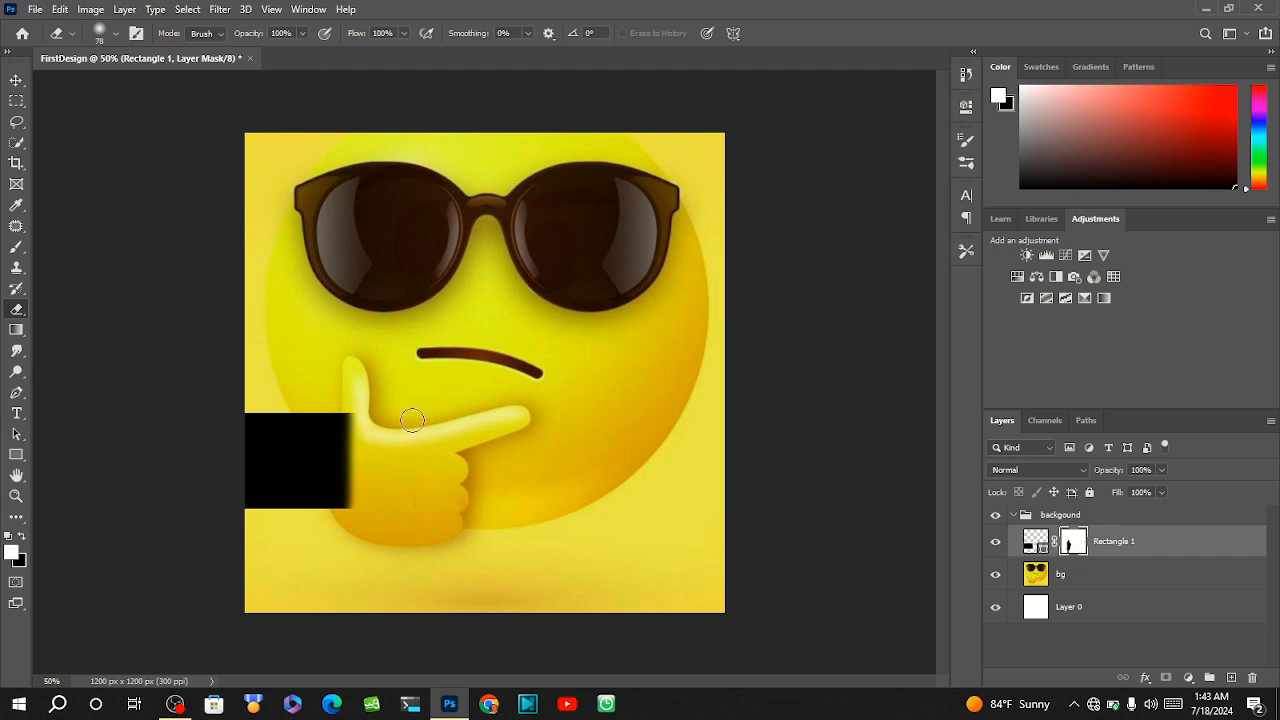
Set the Eraser brush to 174 px with 100% hardness and trim the rectangle mask's edge along the hand.
{"action": "left_click", "coordinate": [104, 33]}
{"action": "left_click_drag", "start_coordinate": [130, 88], "coordinate": [256, 102]}
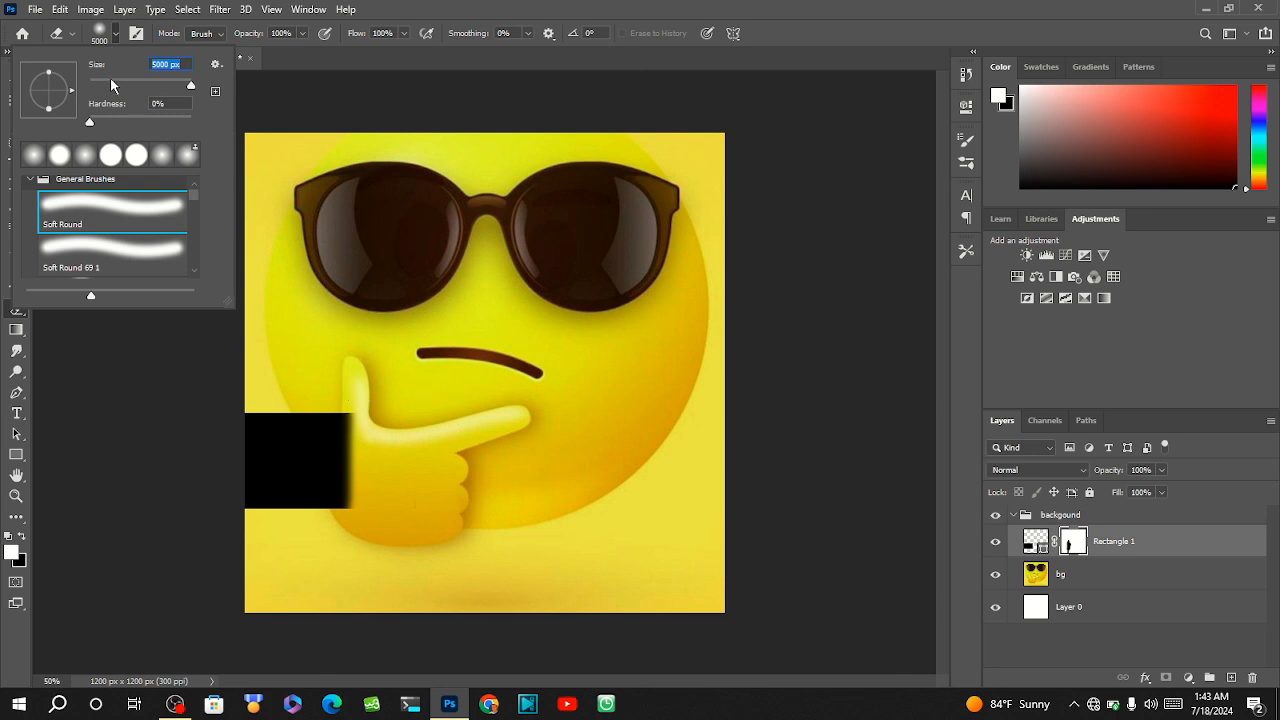
{"action": "mouse_move", "coordinate": [110, 80]}
{"action": "left_mouse_down"}
{"action": "mouse_move", "coordinate": [88, 82]}
{"action": "mouse_move", "coordinate": [99, 86]}
{"action": "left_mouse_up"}
{"action": "left_click", "coordinate": [362, 430]}
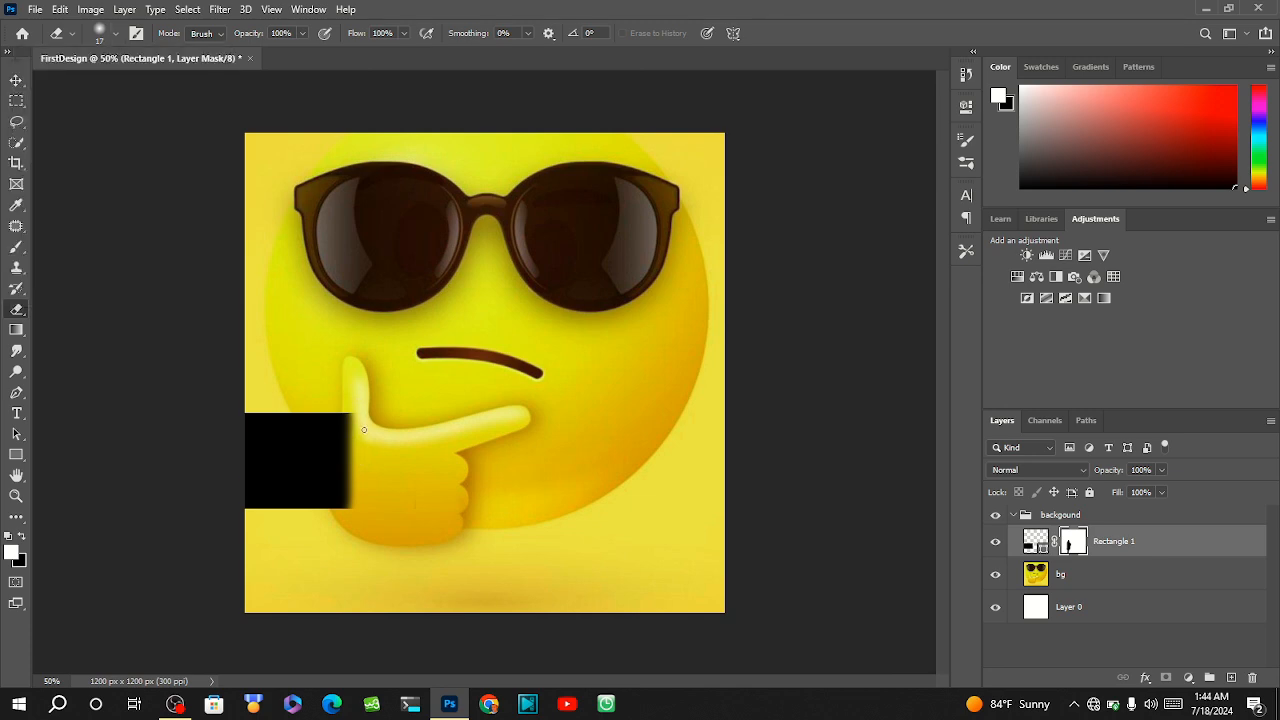
{"action": "left_click", "coordinate": [101, 34]}
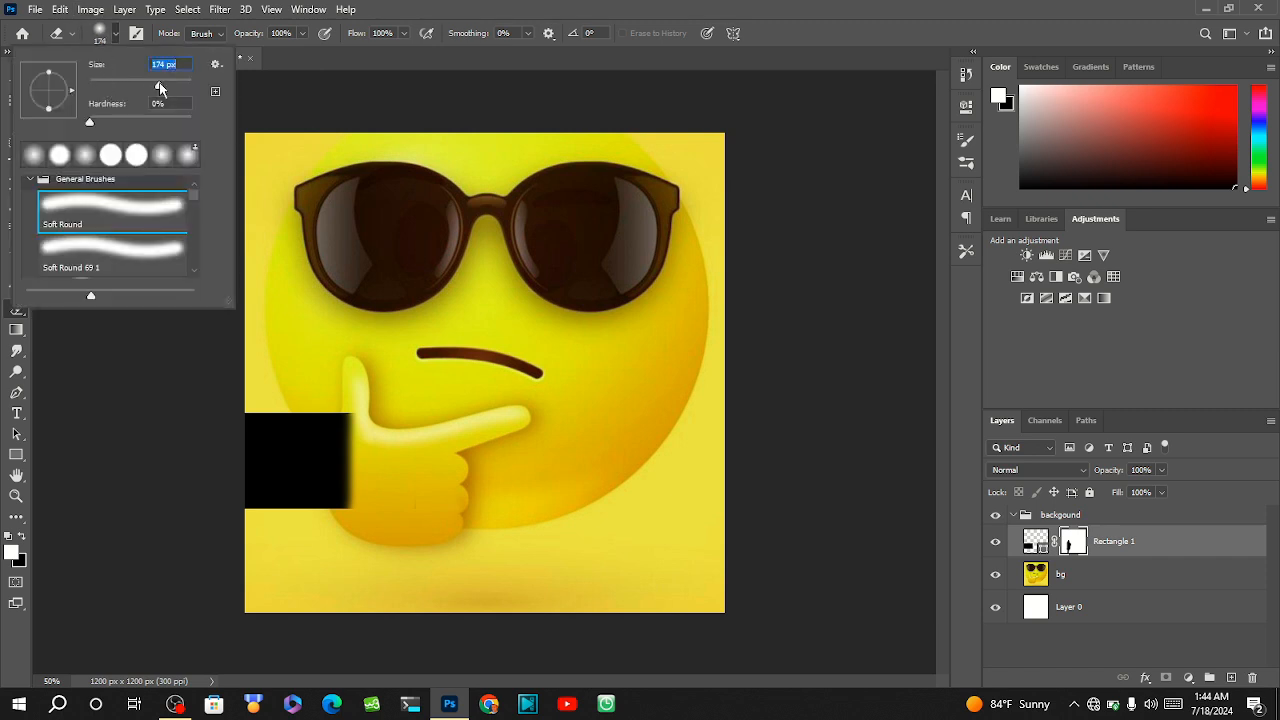
{"action": "left_click_drag", "start_coordinate": [155, 88], "coordinate": [159, 86]}
{"action": "left_click_drag", "start_coordinate": [89, 122], "coordinate": [175, 125]}
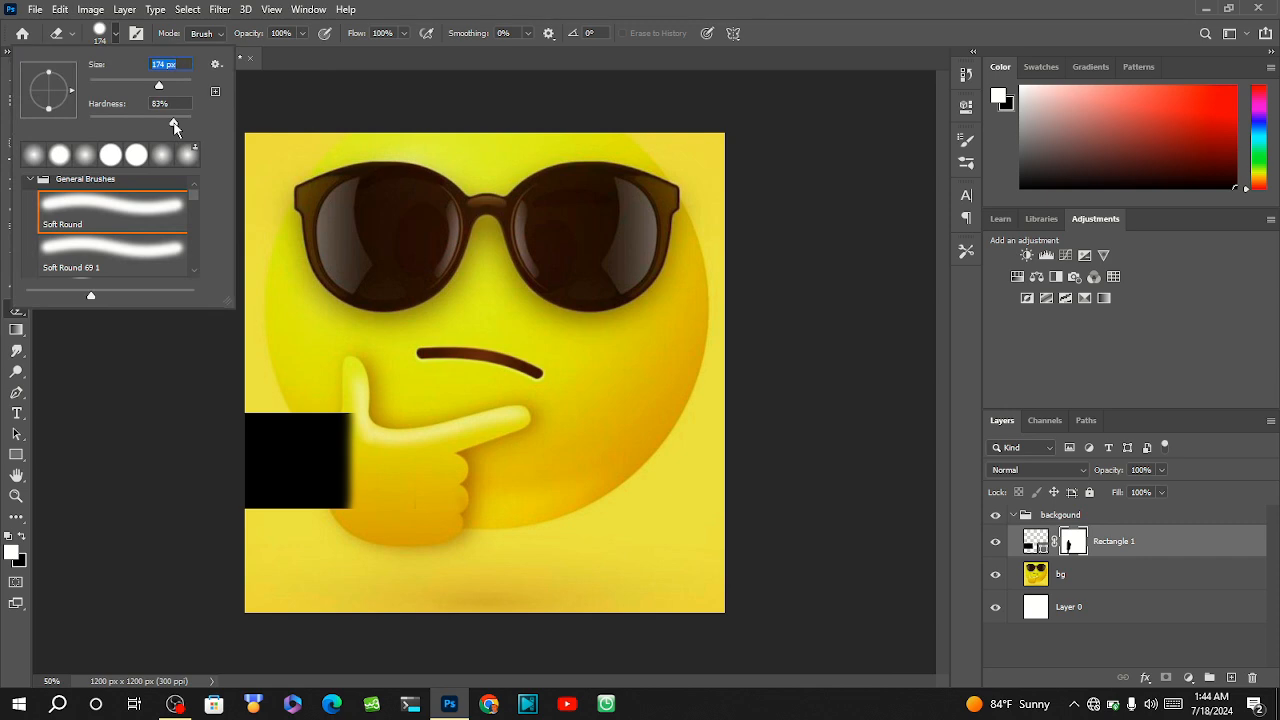
{"action": "left_click_drag", "start_coordinate": [175, 128], "coordinate": [191, 133]}
{"action": "left_click_drag", "start_coordinate": [387, 409], "coordinate": [390, 507]}
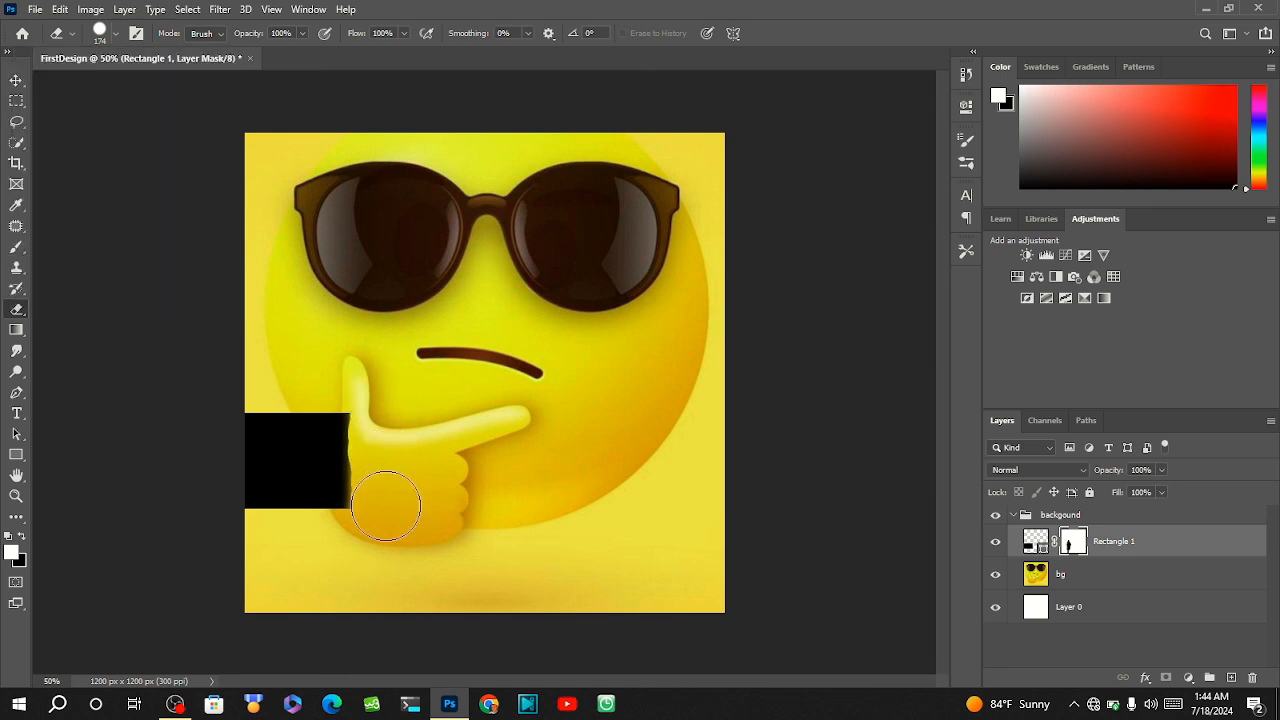
Set the Eraser brush's hardness to 0% and fade the rectangle mask's edge softly beside the hand.
{"action": "left_click", "coordinate": [117, 36]}
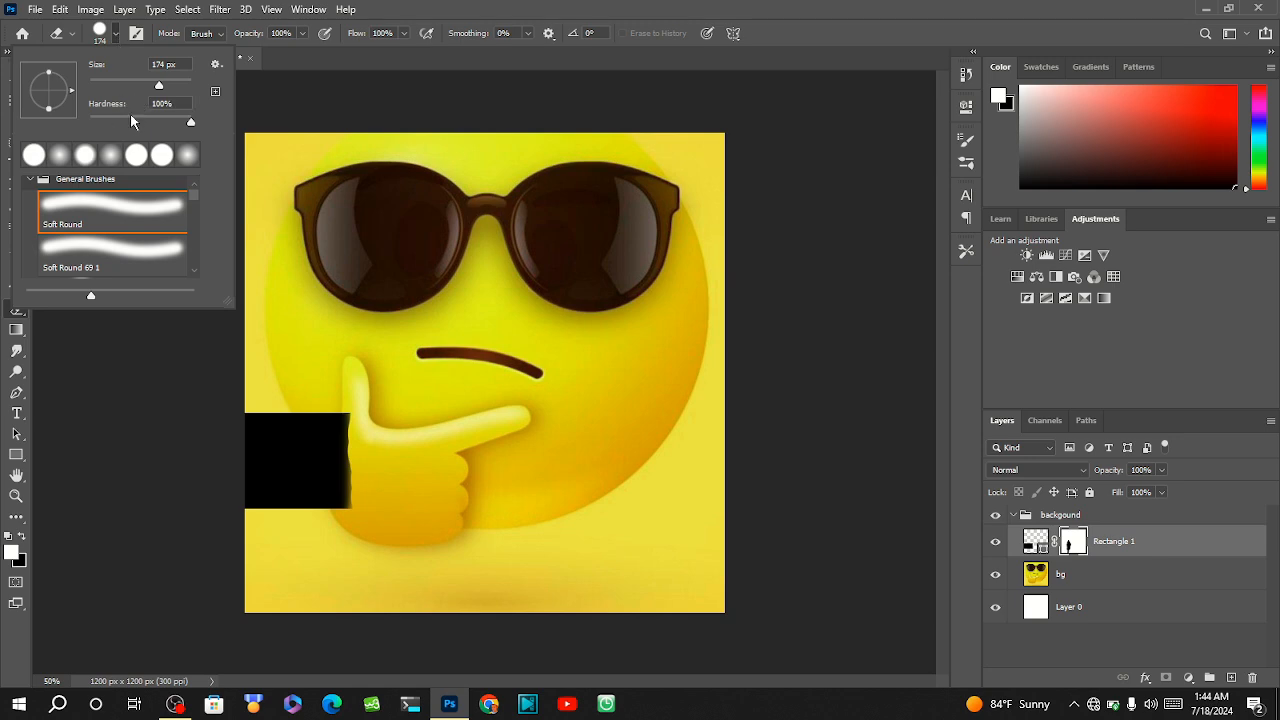
{"action": "left_click_drag", "start_coordinate": [130, 120], "coordinate": [88, 121]}
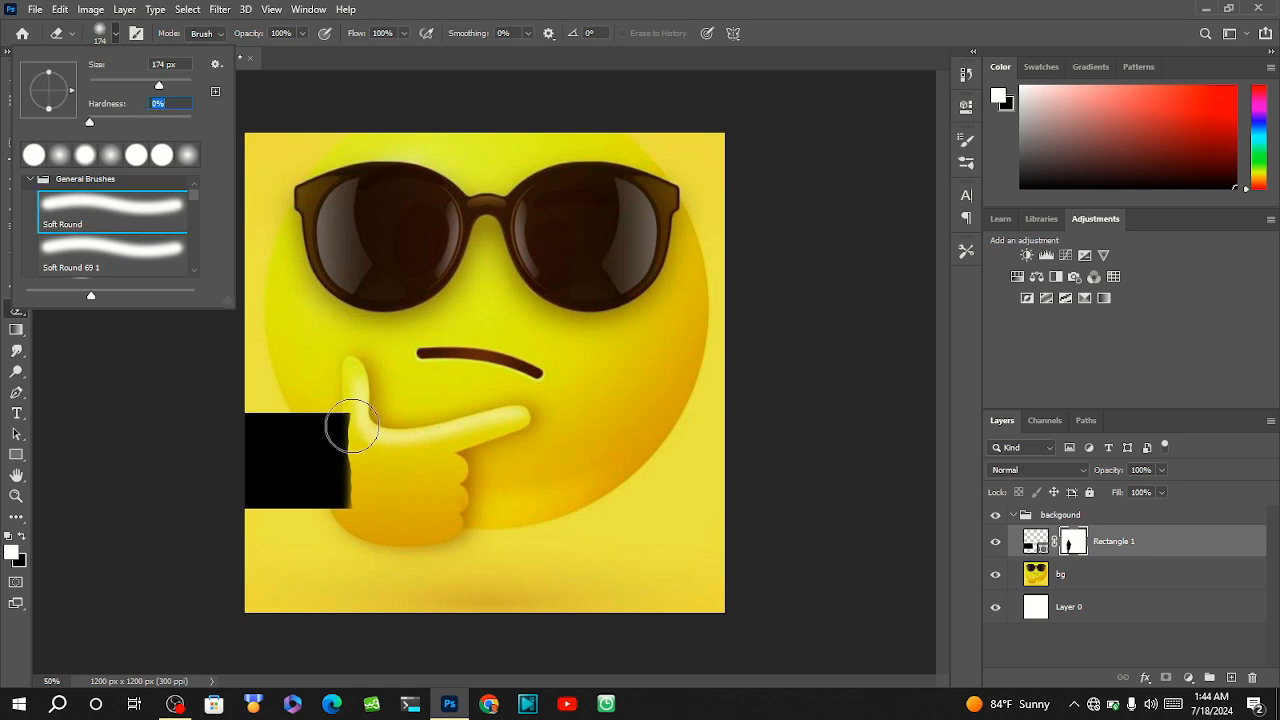
{"action": "mouse_move", "coordinate": [367, 418]}
{"action": "left_mouse_down"}
{"action": "mouse_move", "coordinate": [376, 515]}
{"action": "mouse_move", "coordinate": [384, 411]}
{"action": "mouse_move", "coordinate": [371, 509]}
{"action": "left_mouse_up"}
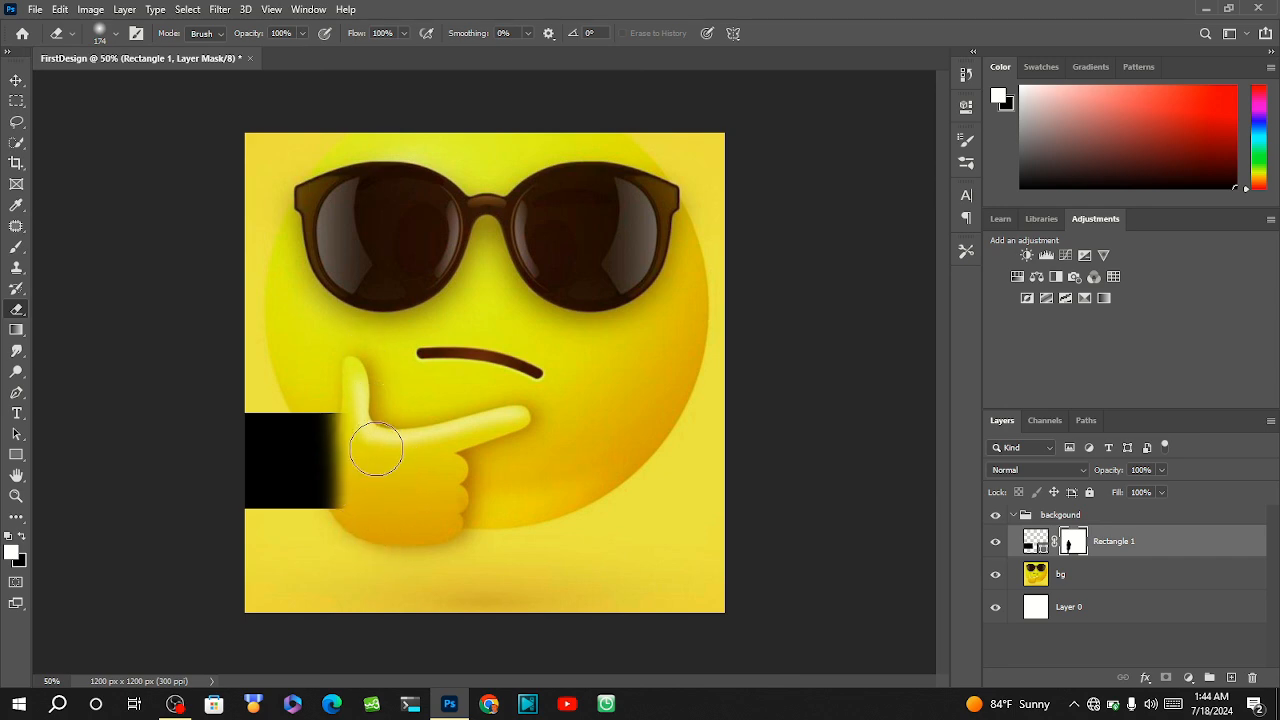
{"action": "mouse_move", "coordinate": [376, 449]}
{"action": "left_mouse_down"}
{"action": "mouse_move", "coordinate": [369, 419]}
{"action": "mouse_move", "coordinate": [464, 596]}
{"action": "left_mouse_up"}
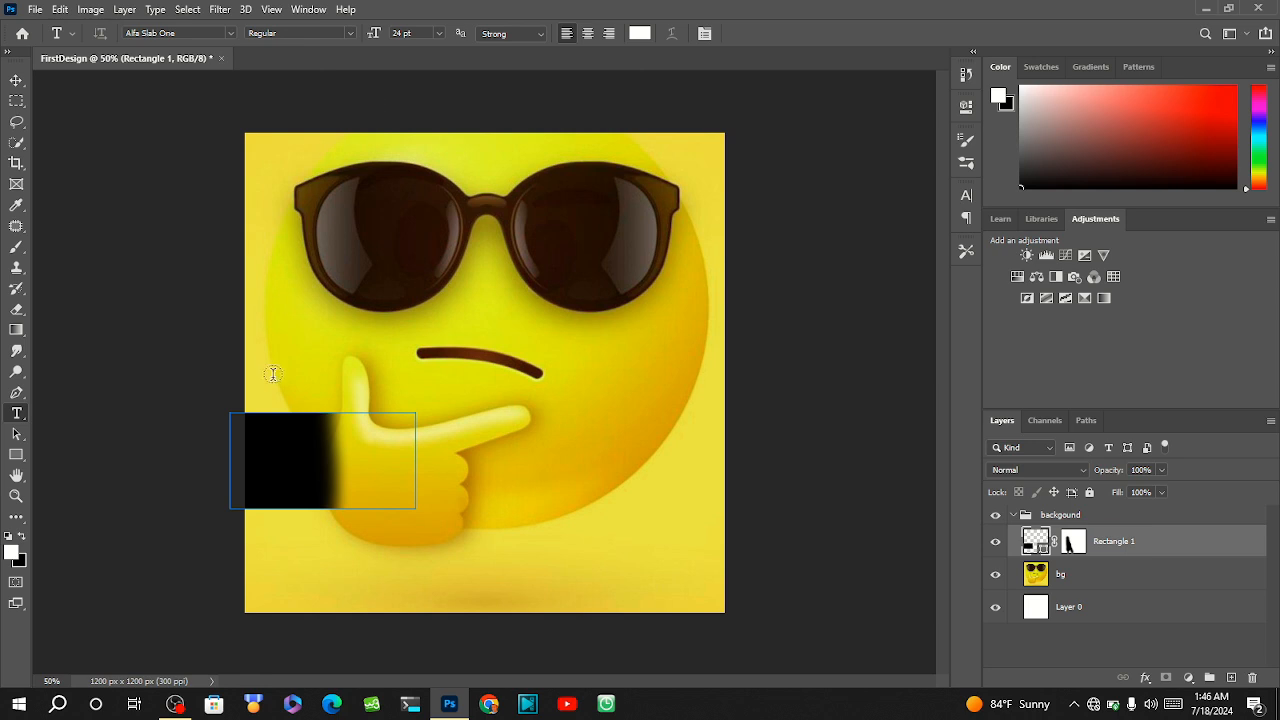
Create a text box on the black rectangle and replace its placeholder text with 60 in white 24 pt Alfa Slab One.
{"action": "left_click", "coordinate": [271, 467]}
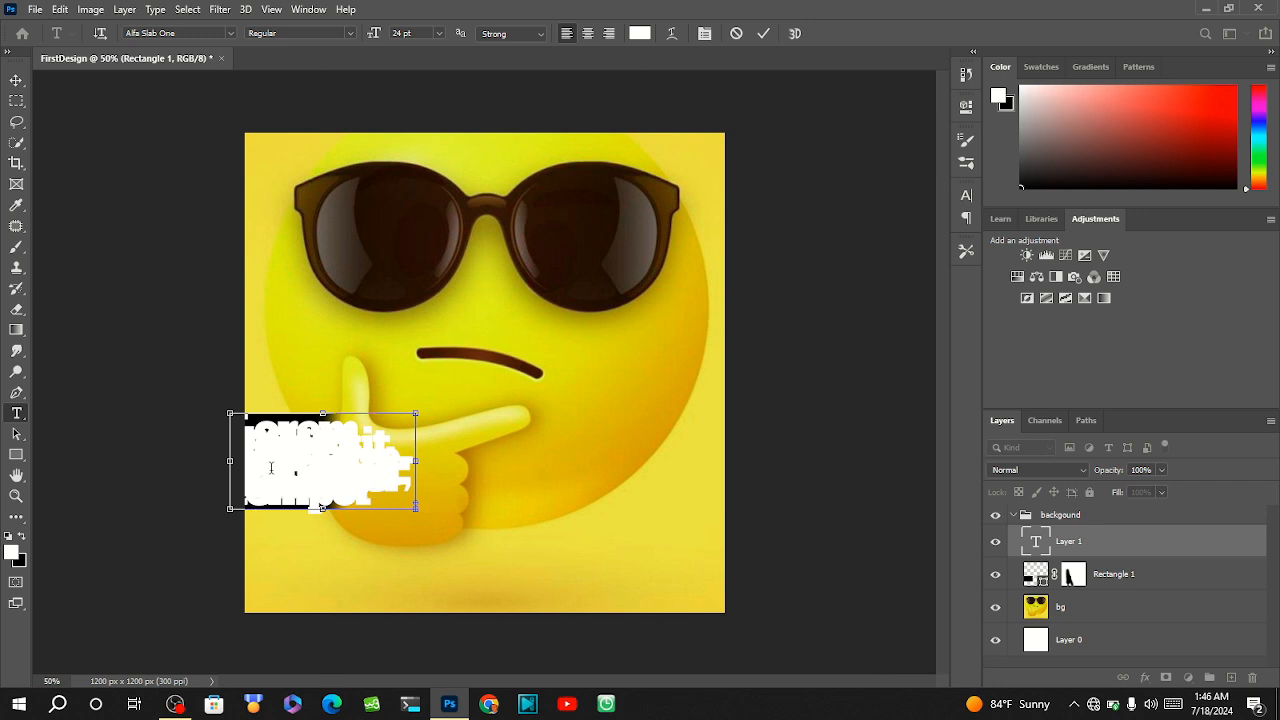
{"action": "key", "text": "ctrl+a"}
{"action": "key", "text": "BackSpace"}
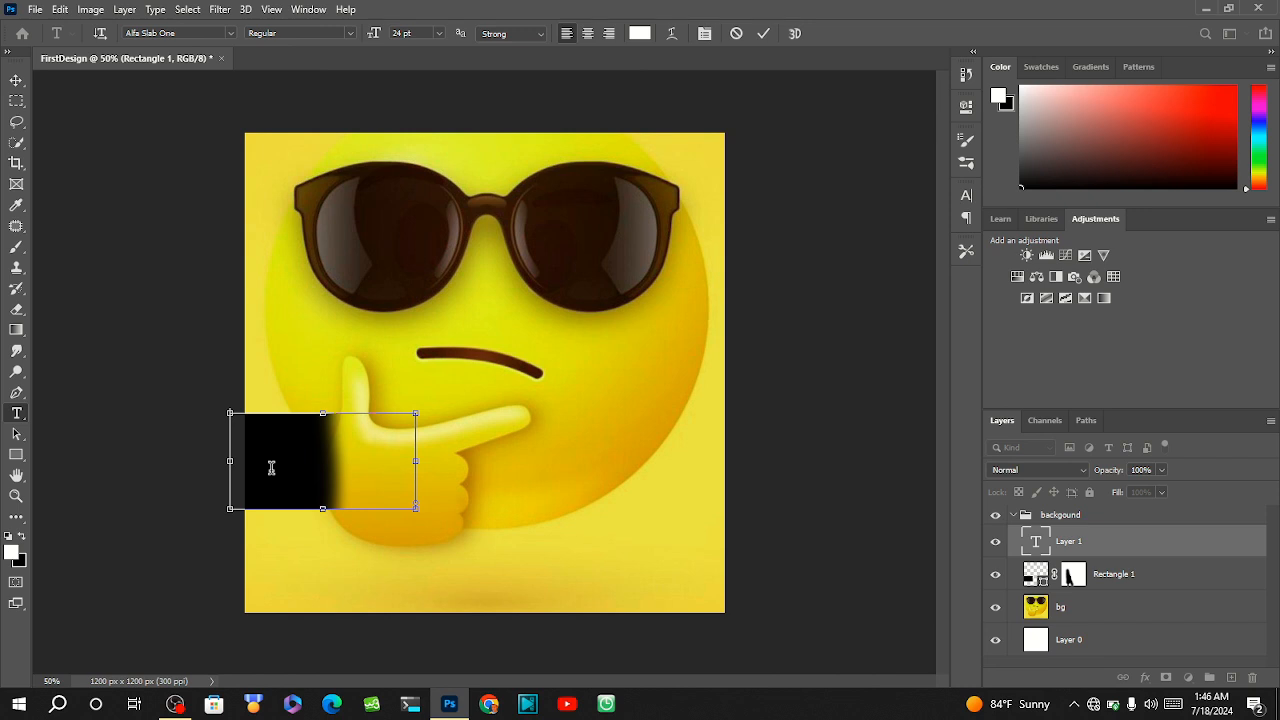
{"action": "type", "text": "50"}
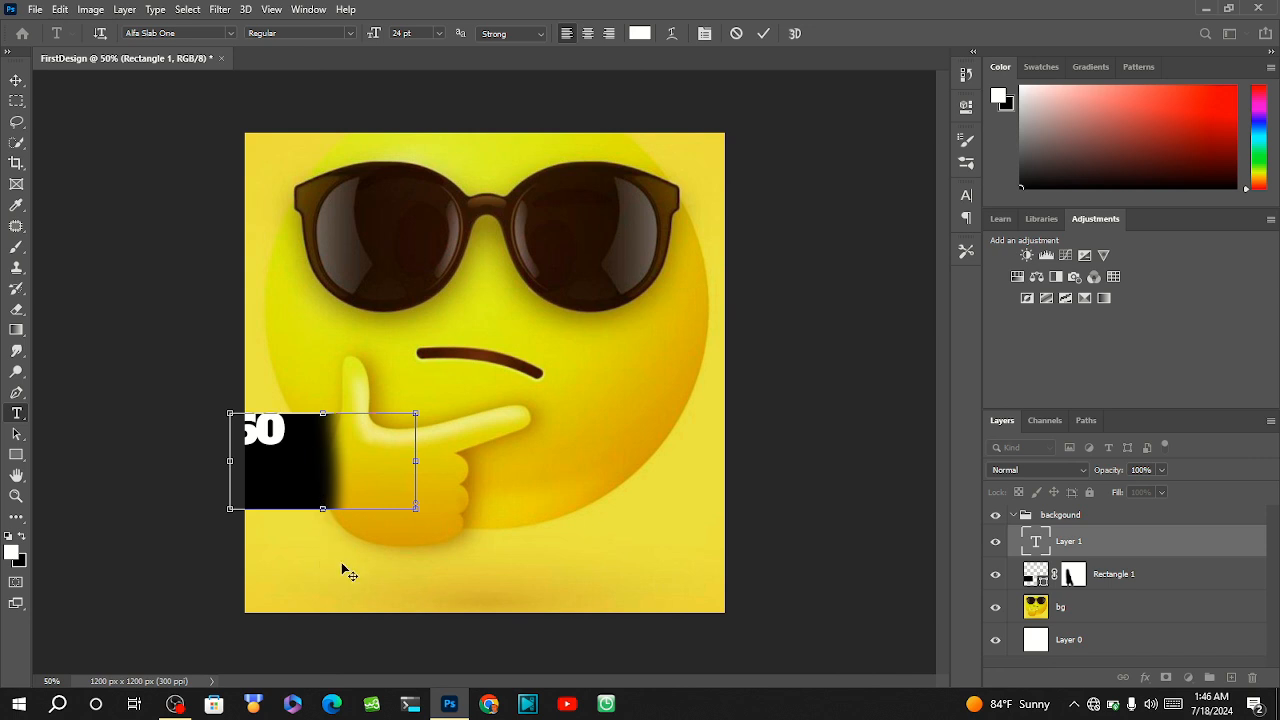
Shrink the text box around 60, position it on the upper part of the black rectangle and clear the layer selection.
{"action": "left_click_drag", "start_coordinate": [345, 571], "coordinate": [373, 578]}
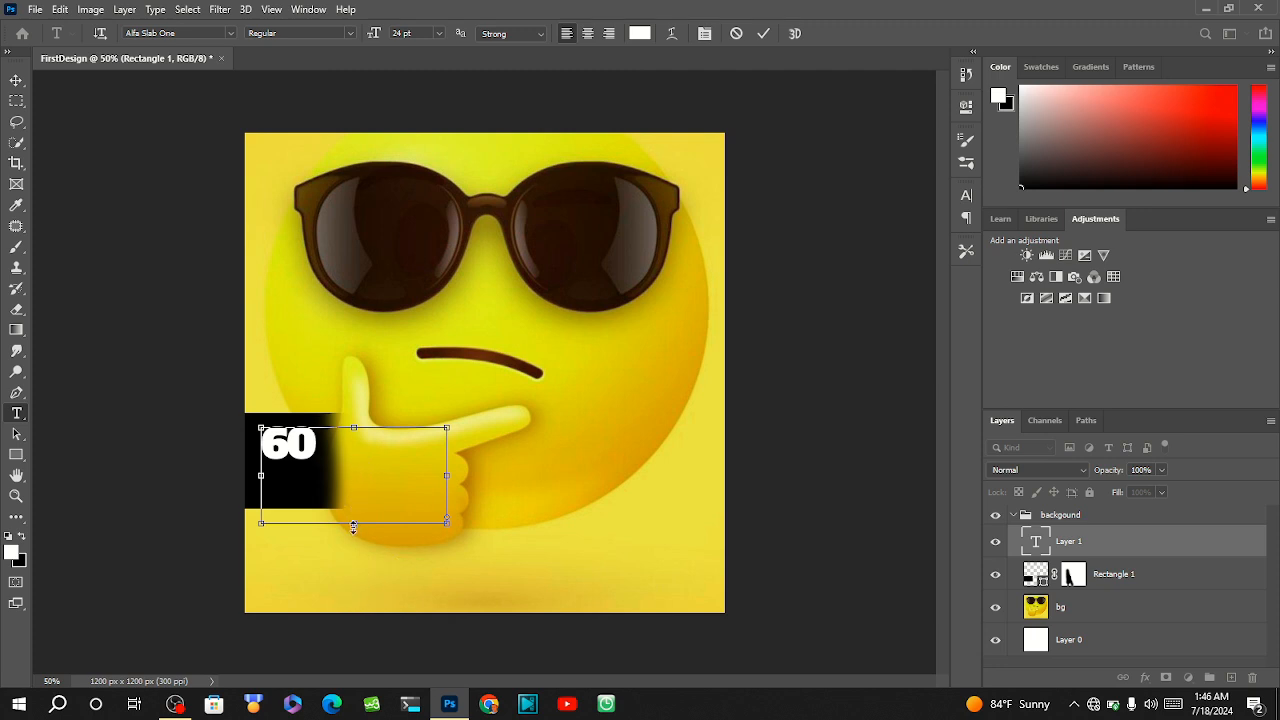
{"action": "left_click_drag", "start_coordinate": [354, 523], "coordinate": [341, 480]}
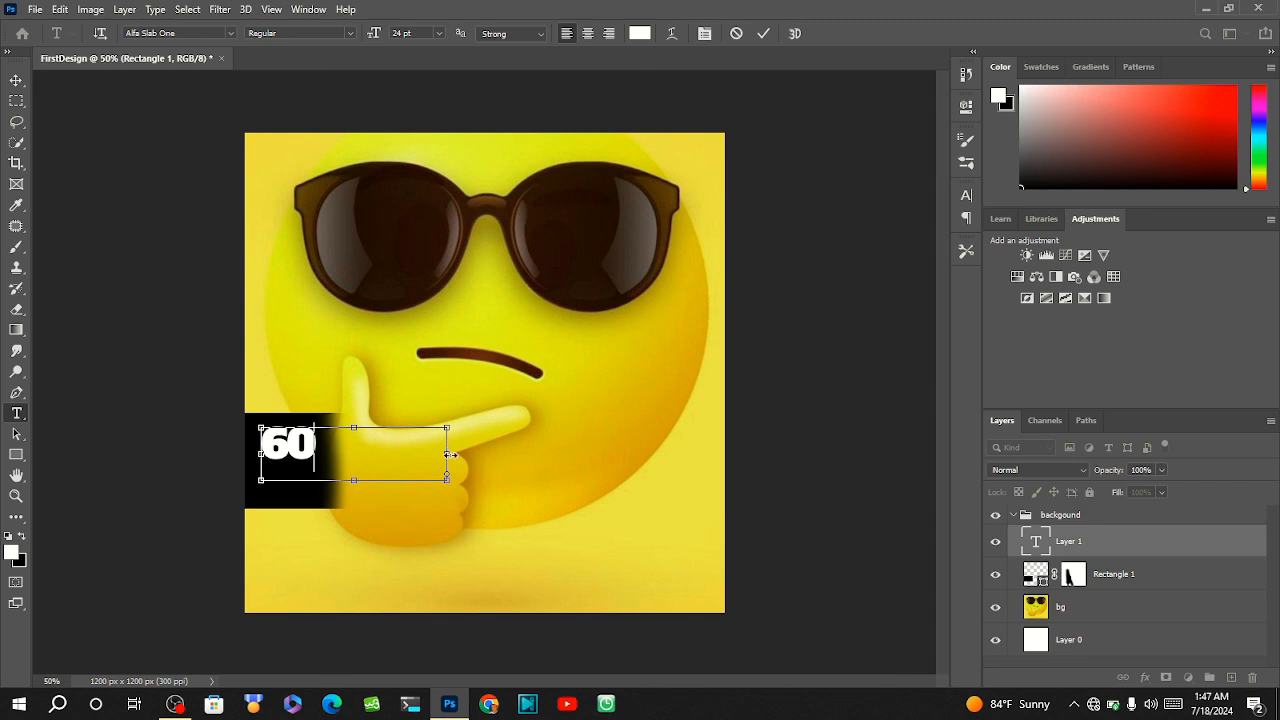
{"action": "left_click_drag", "start_coordinate": [449, 455], "coordinate": [350, 455]}
{"action": "mouse_move", "coordinate": [343, 562]}
{"action": "left_mouse_down"}
{"action": "mouse_move", "coordinate": [338, 587]}
{"action": "mouse_move", "coordinate": [338, 574]}
{"action": "left_mouse_up"}
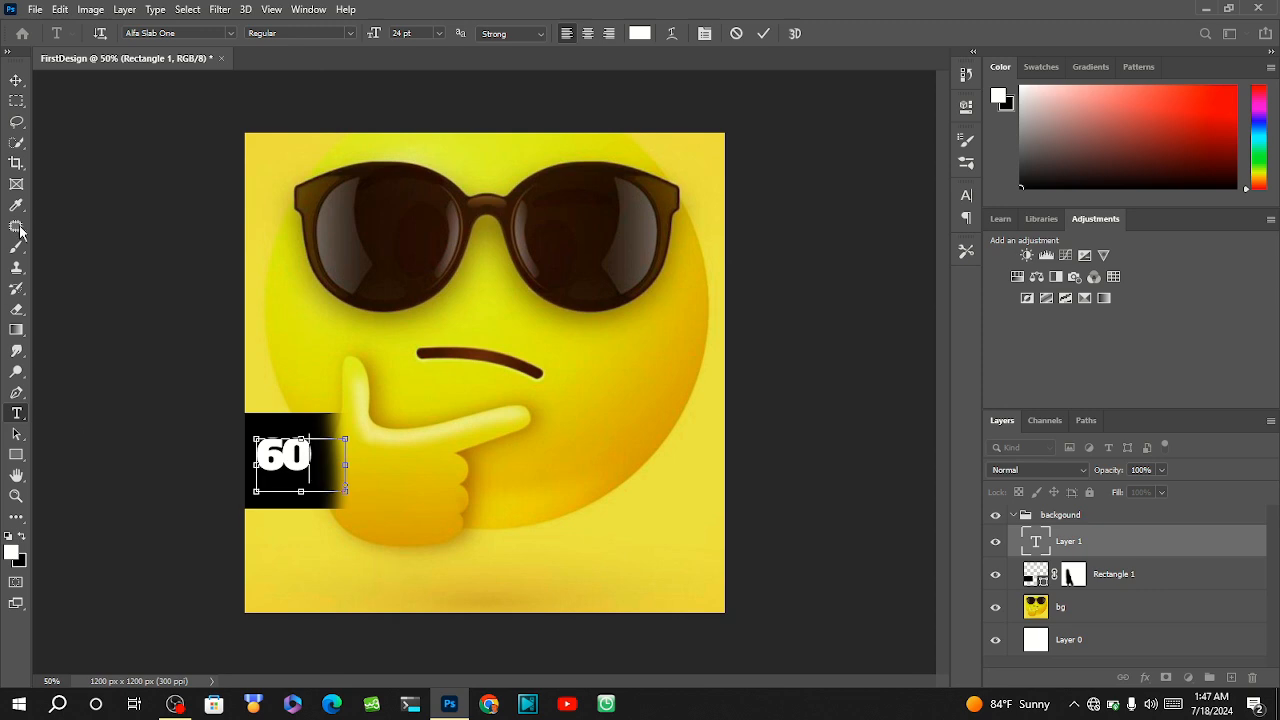
{"action": "left_click", "coordinate": [16, 80]}
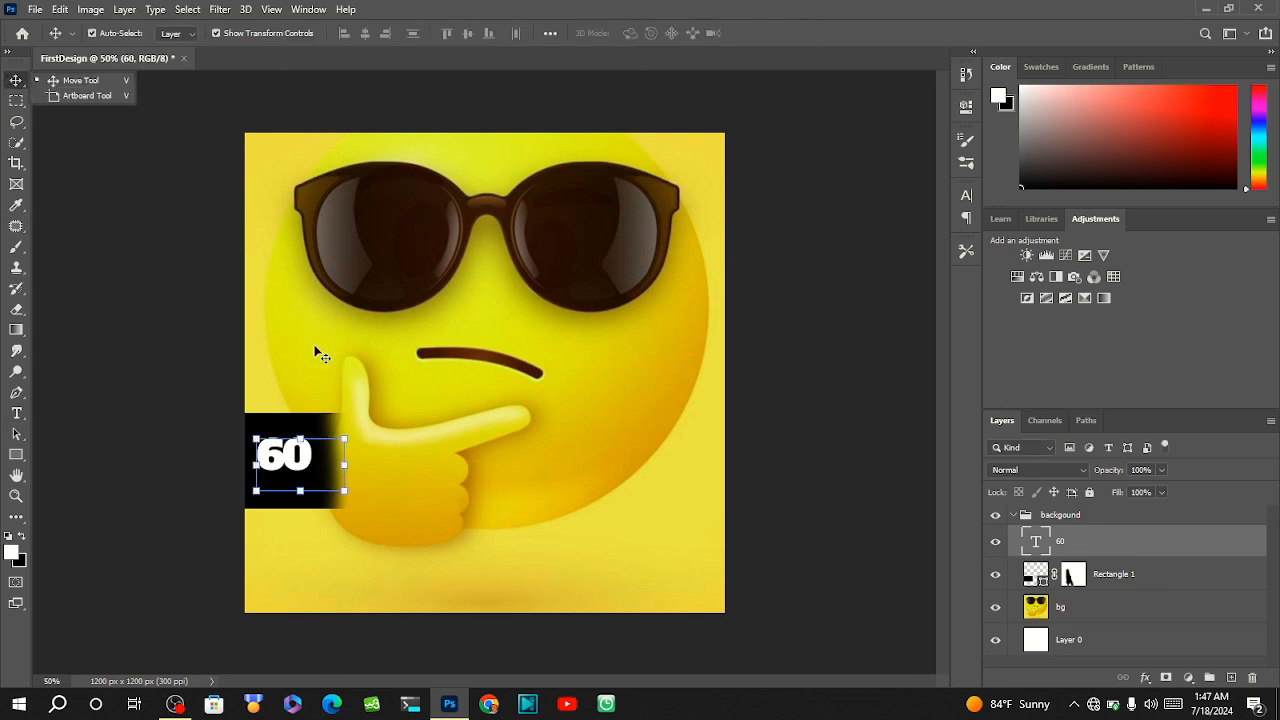
{"action": "left_click_drag", "start_coordinate": [294, 455], "coordinate": [293, 452]}
{"action": "left_click", "coordinate": [241, 403]}
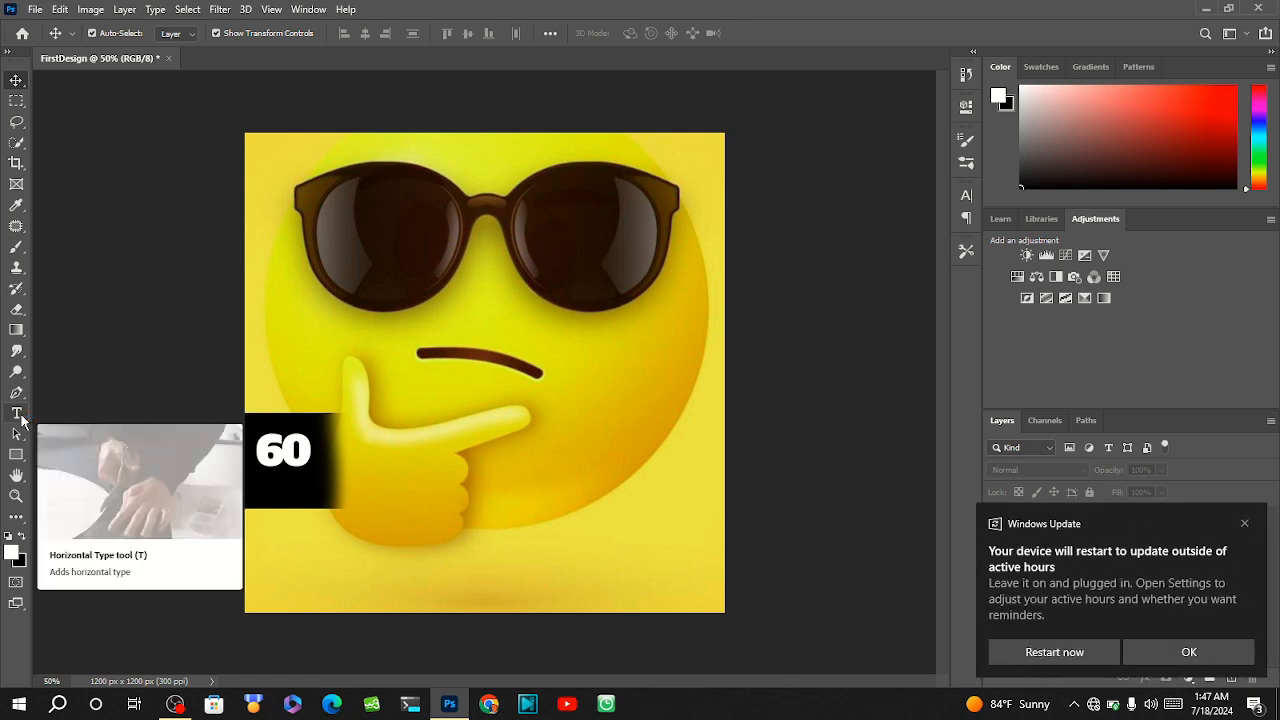
{"action": "left_click", "coordinate": [1242, 523]}
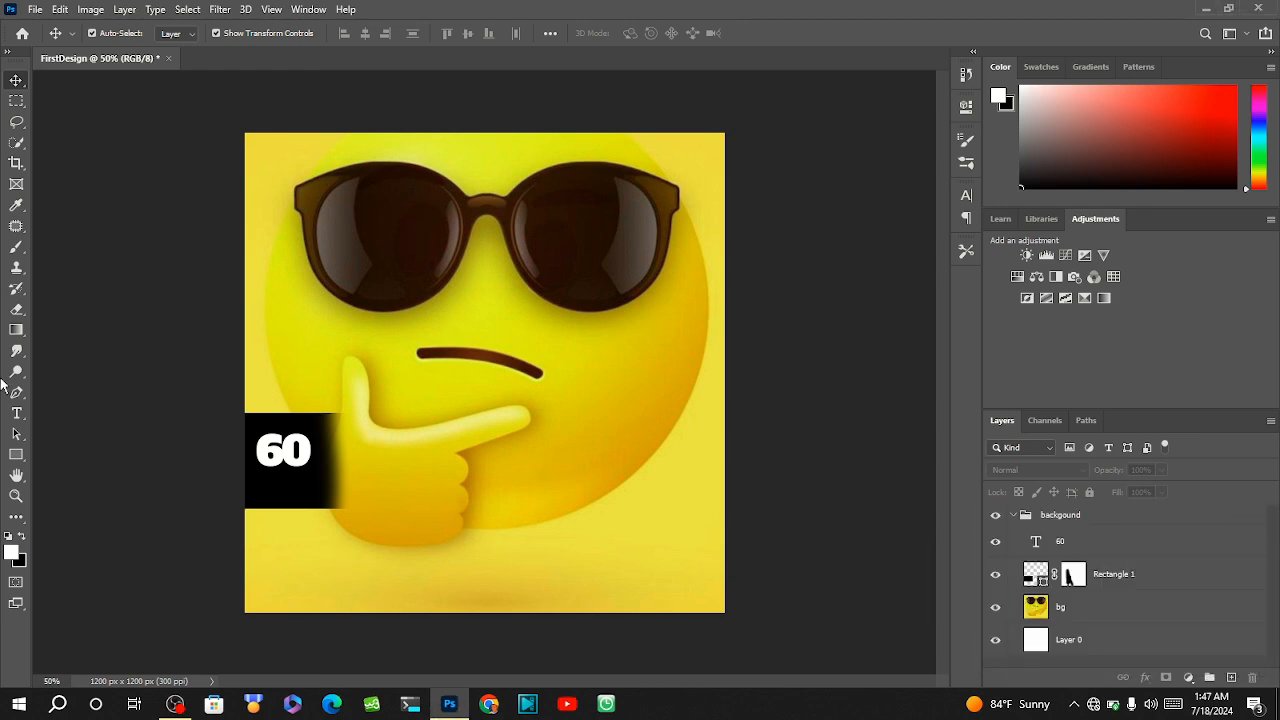
Add a separate white point text reading TIMES on the black rectangle, starting just below the 60, and commit it.
{"action": "left_click", "coordinate": [17, 416]}
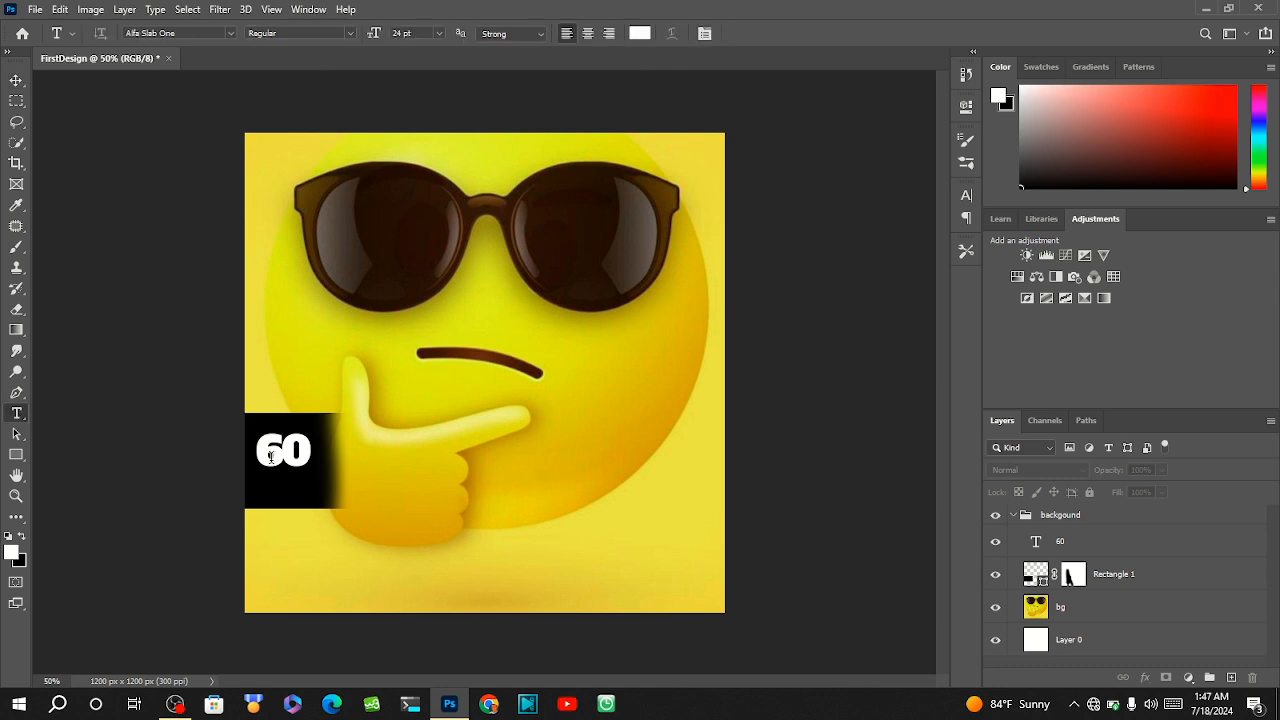
{"action": "left_click", "coordinate": [267, 482]}
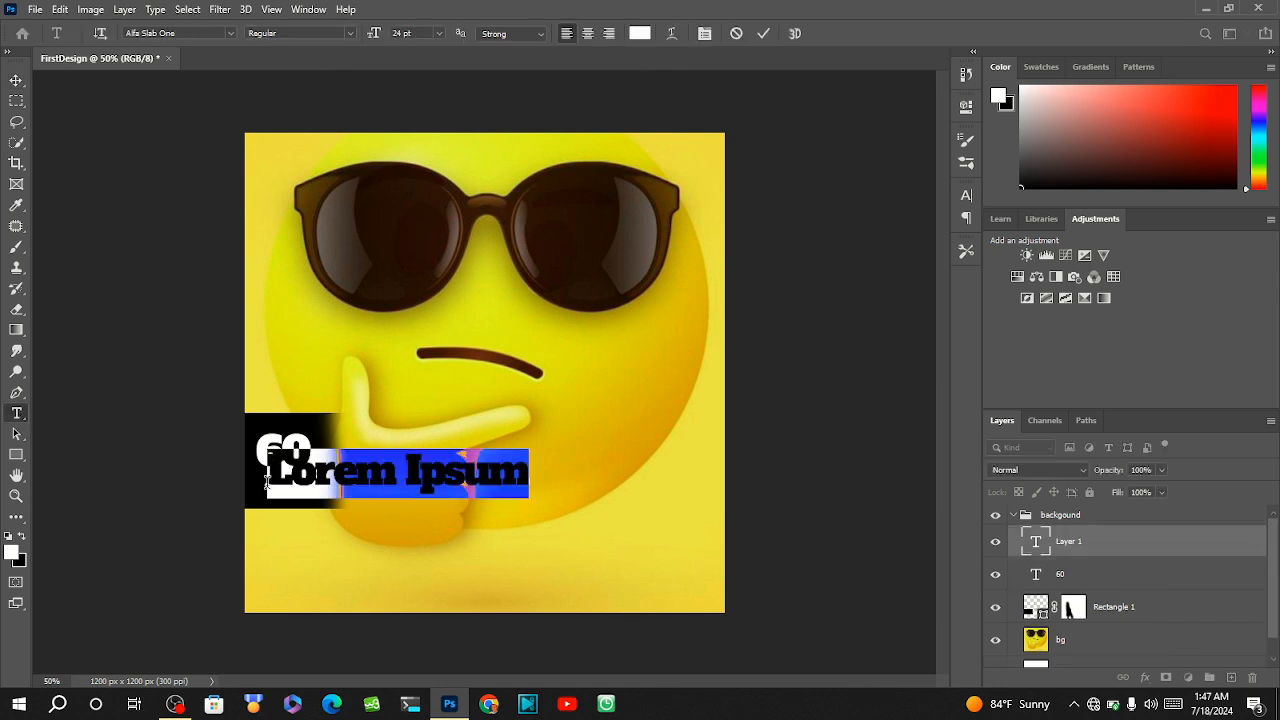
{"action": "key", "text": "BackSpace"}
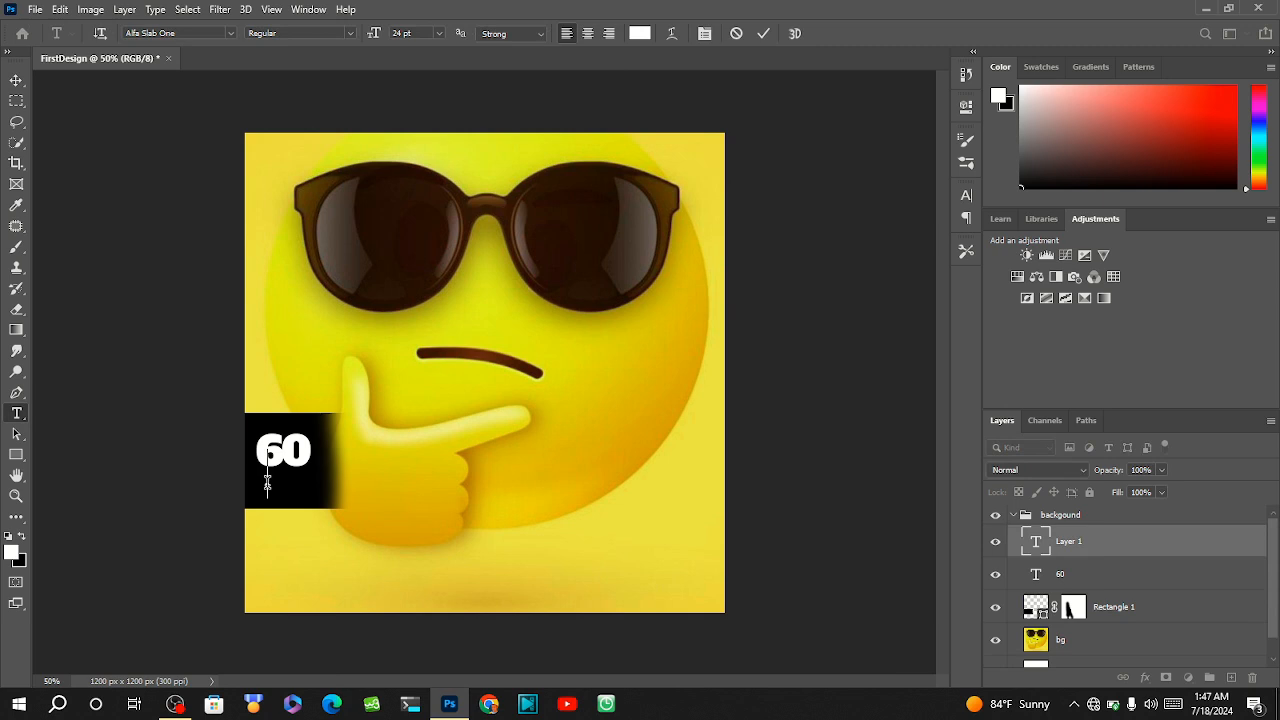
{"action": "type", "text": "1"}
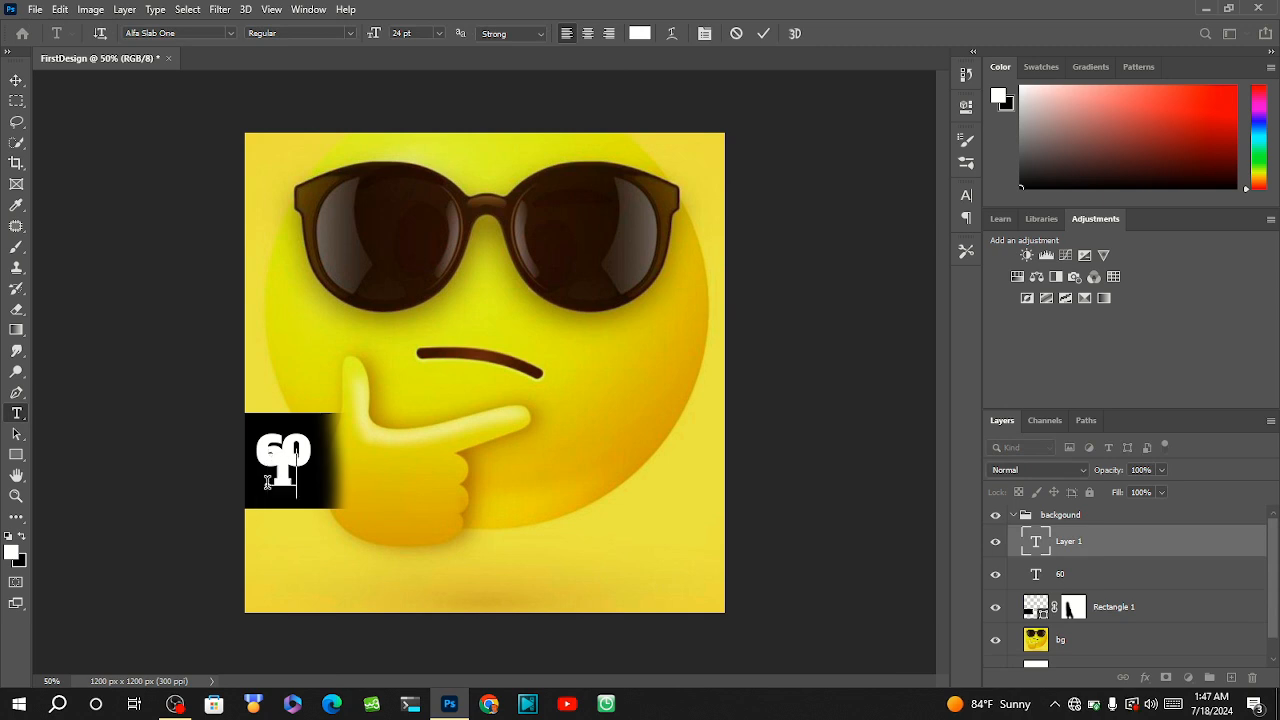
{"action": "type", "text": "imes"}
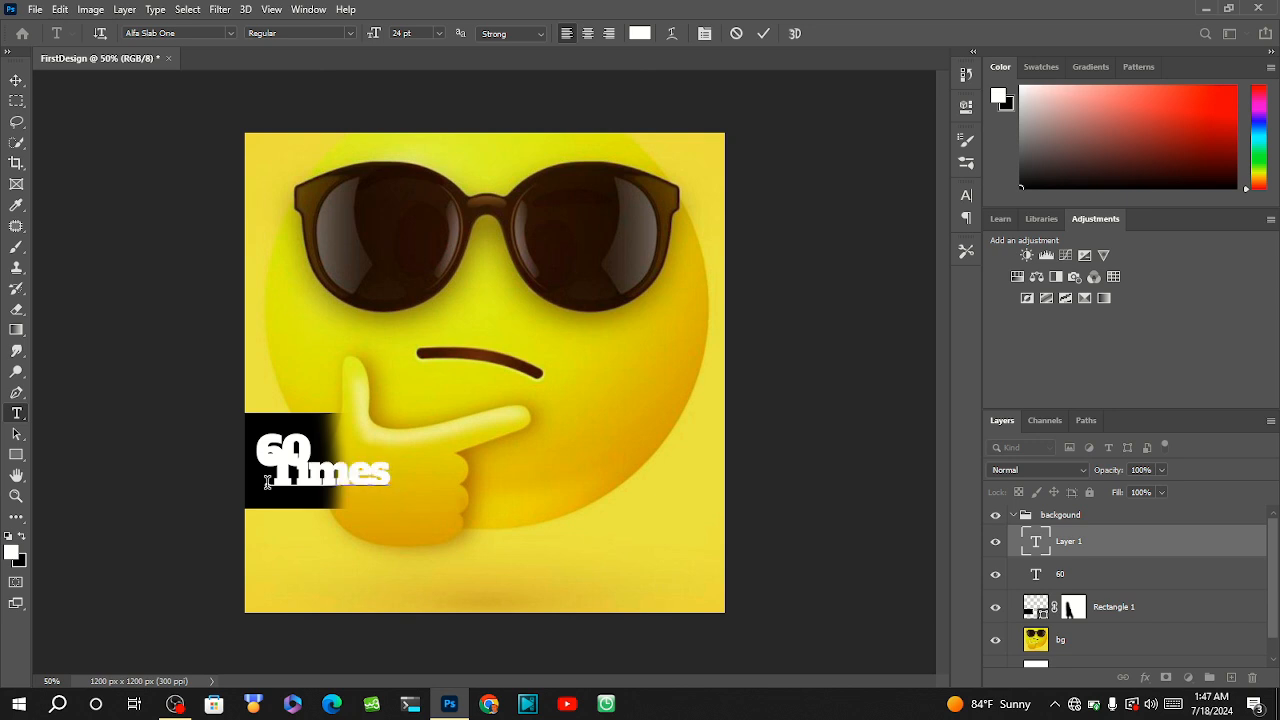
{"action": "key", "text": "BackSpace"}
{"action": "key", "text": "BackSpace"}
{"action": "key", "text": "BackSpace"}
{"action": "key", "text": "BackSpace"}
{"action": "type", "text": "IMES"}
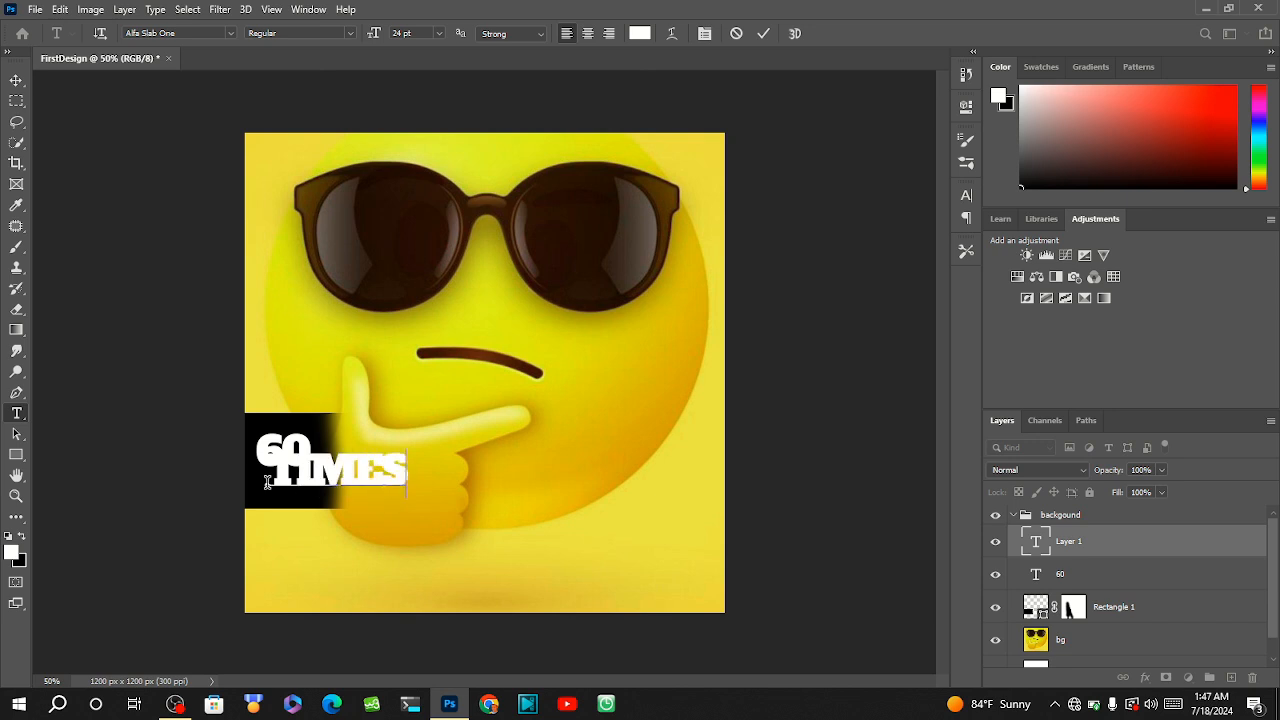
{"action": "key", "text": "ctrl+Return"}
{"action": "key", "text": "ctrl+s"}
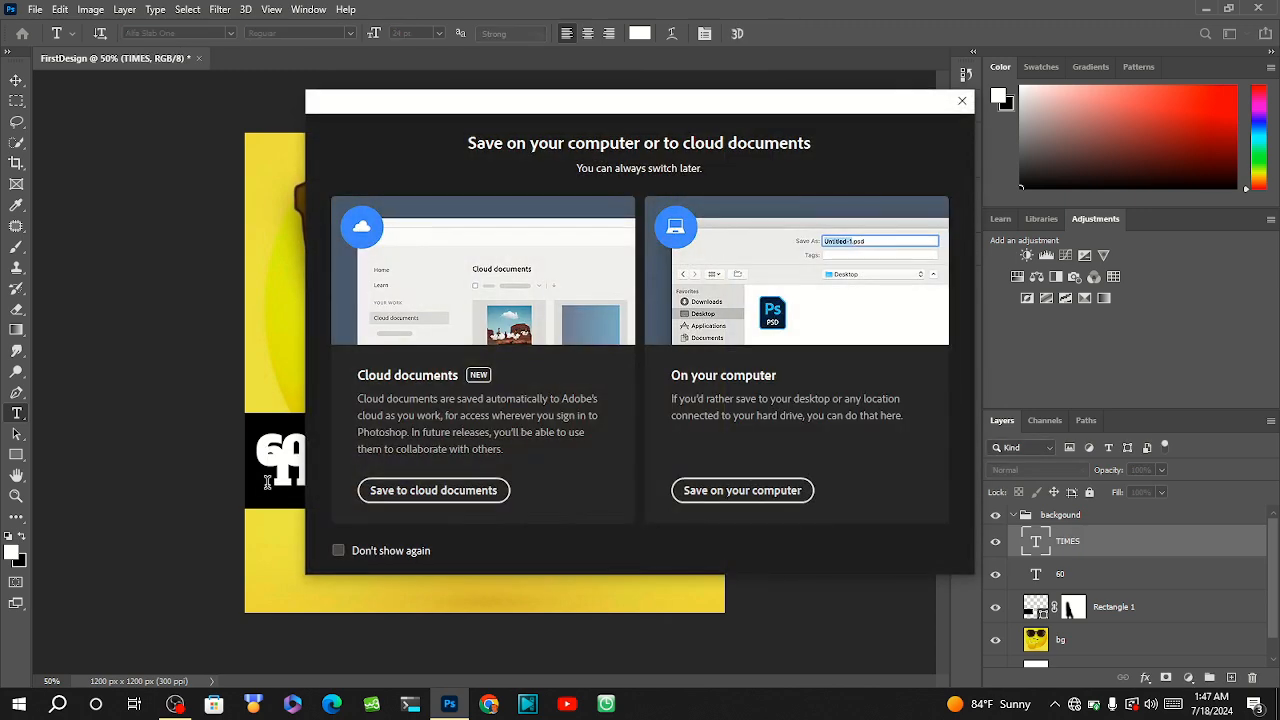
{"action": "left_click", "coordinate": [962, 101]}
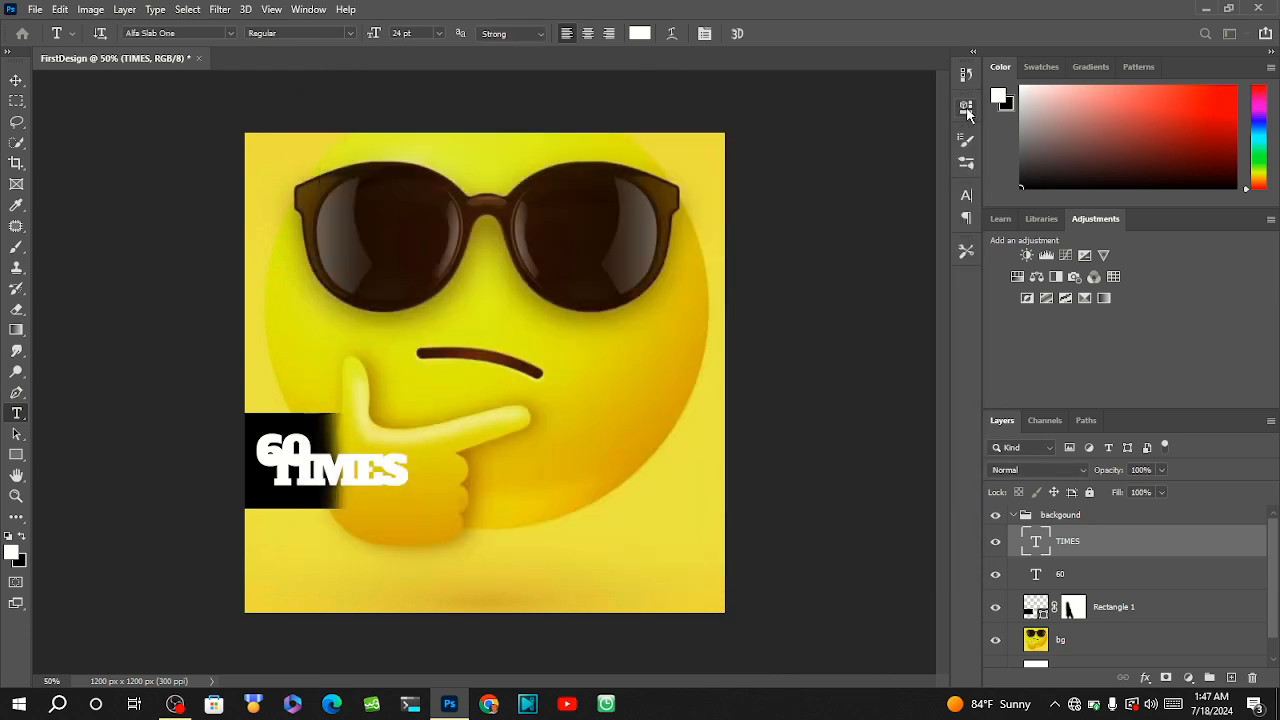
Set the TIMES text's size to 11 pt and move it directly beneath the 60 on the black rectangle.
{"action": "left_click", "coordinate": [325, 483]}
{"action": "key", "text": "ctrl+a"}
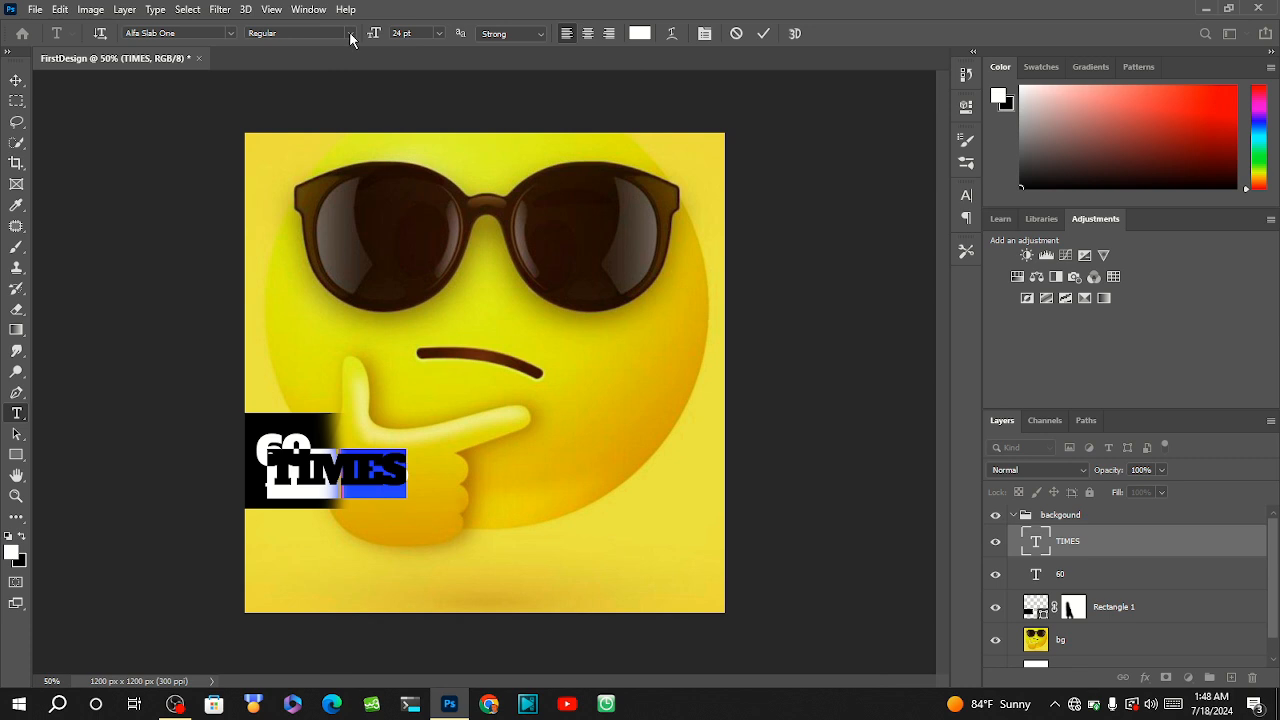
{"action": "left_click", "coordinate": [439, 35]}
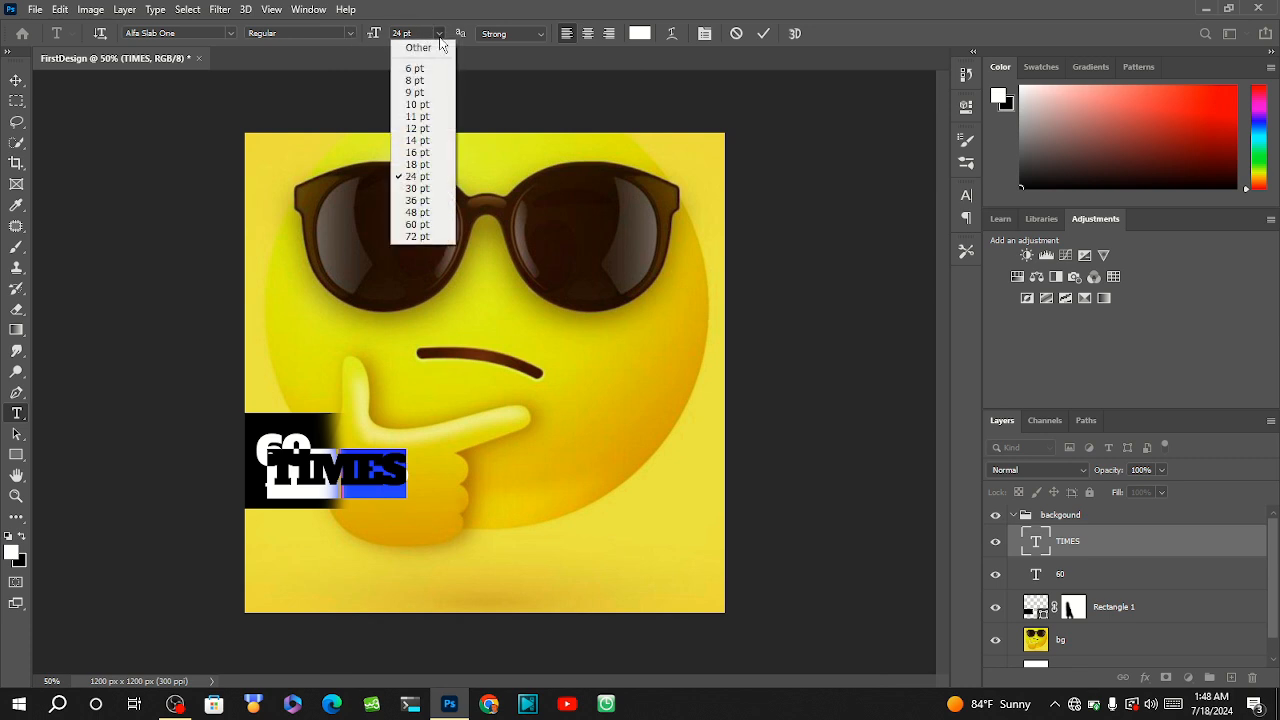
{"action": "left_click", "coordinate": [414, 144]}
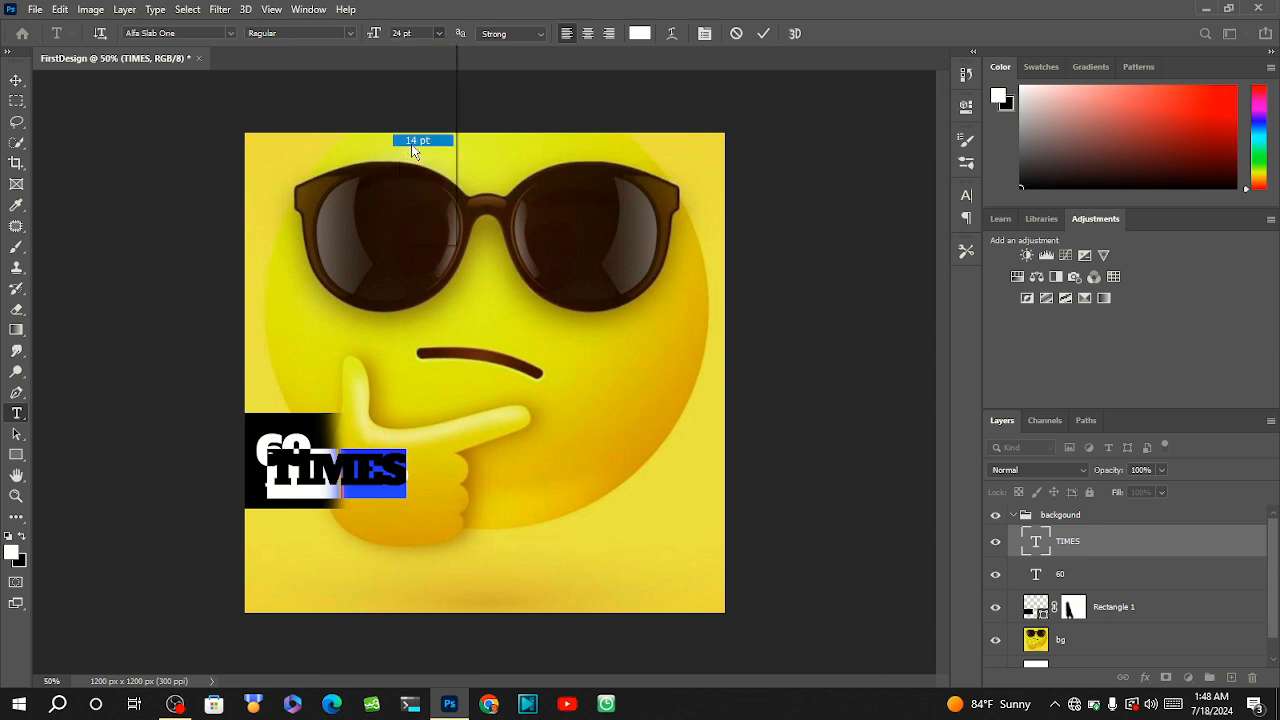
{"action": "left_click", "coordinate": [439, 34]}
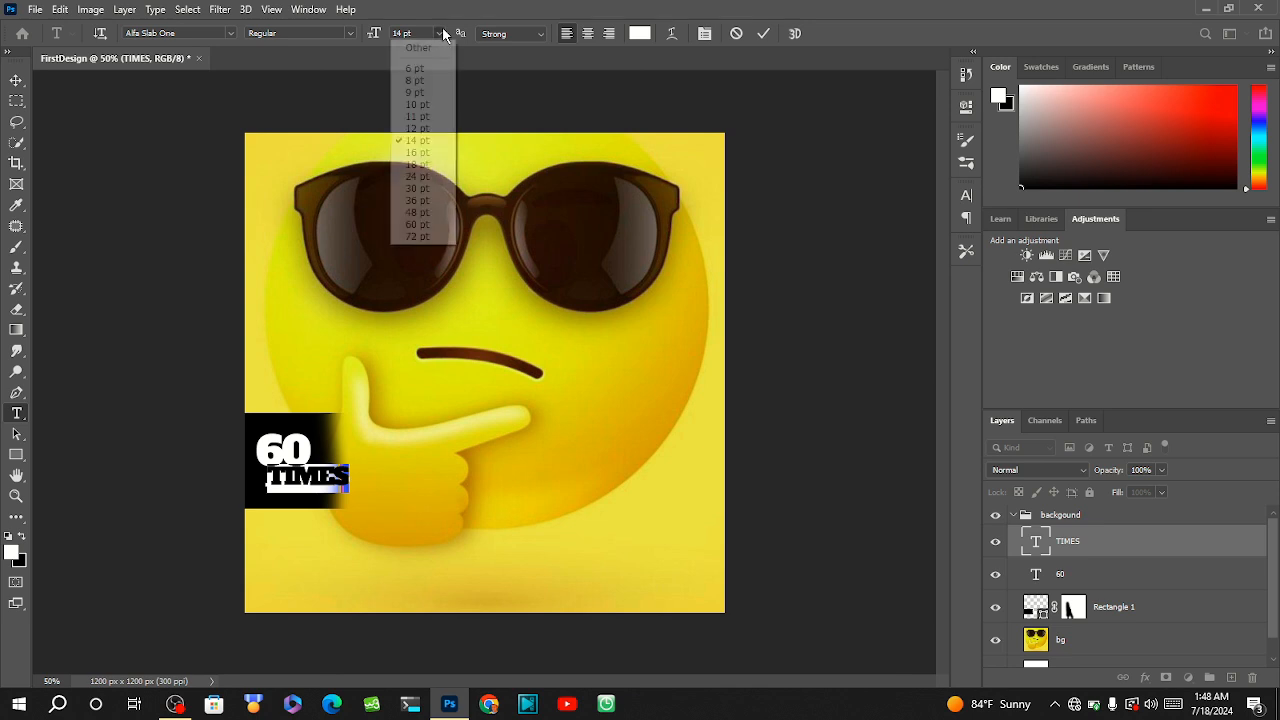
{"action": "left_click", "coordinate": [413, 117]}
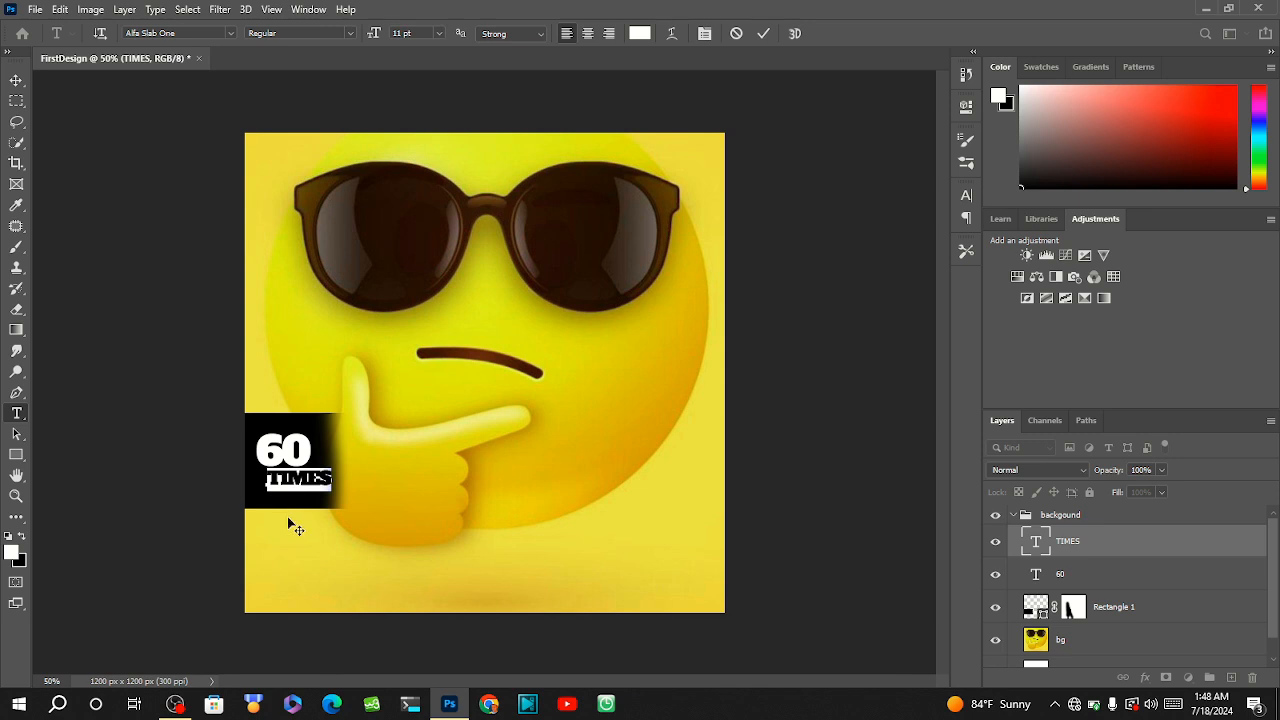
{"action": "left_click_drag", "start_coordinate": [288, 518], "coordinate": [275, 516]}
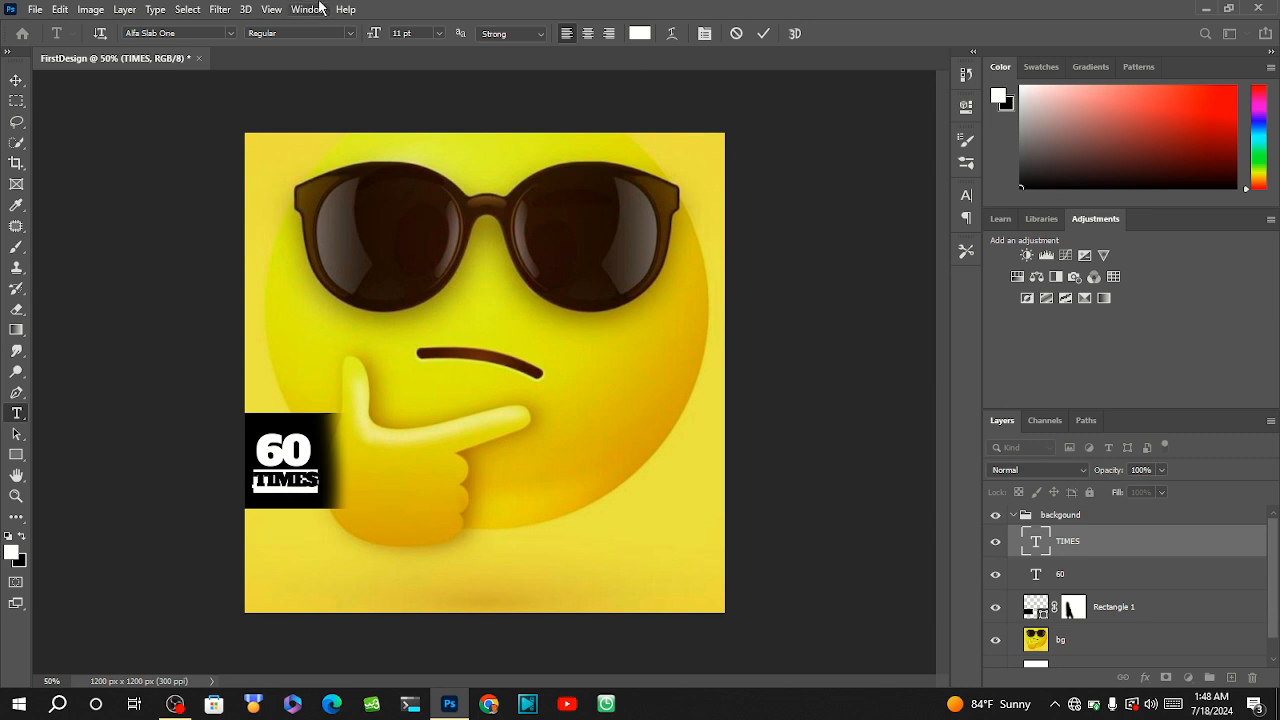
Set the TIMES text's font to Mikado Bold DEMO.
{"action": "left_click", "coordinate": [233, 33]}
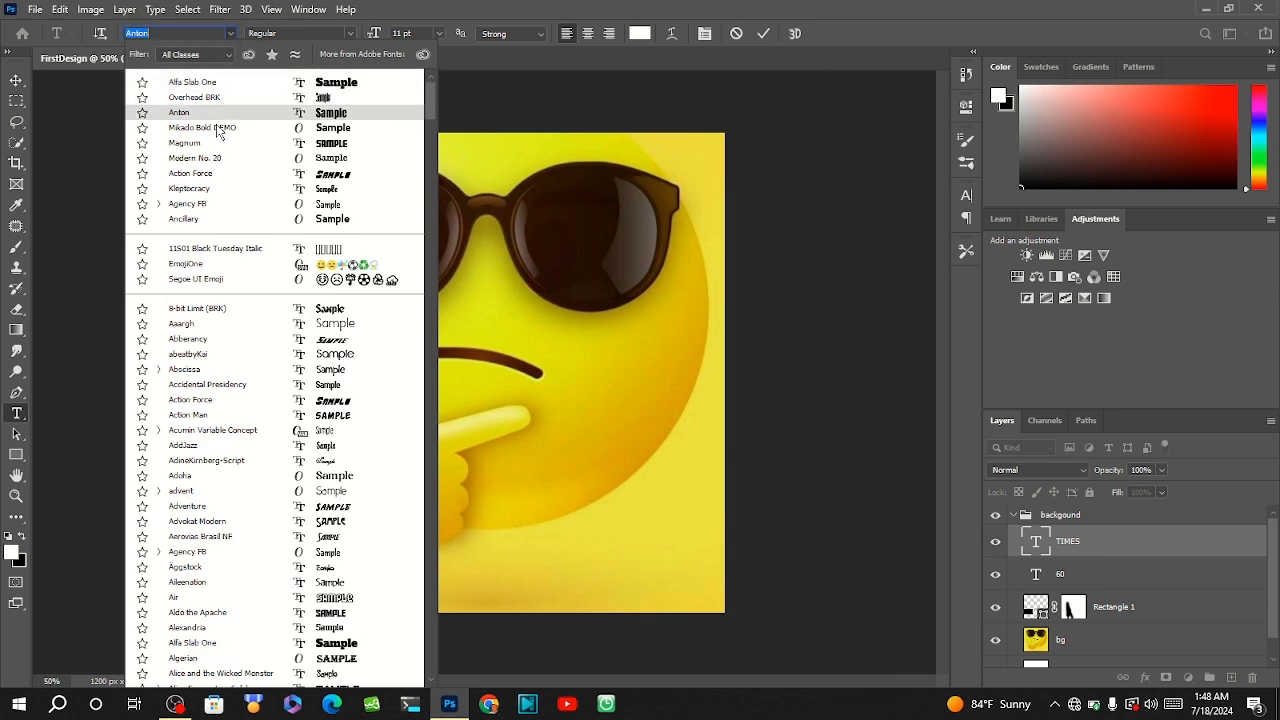
{"action": "left_click", "coordinate": [218, 134]}
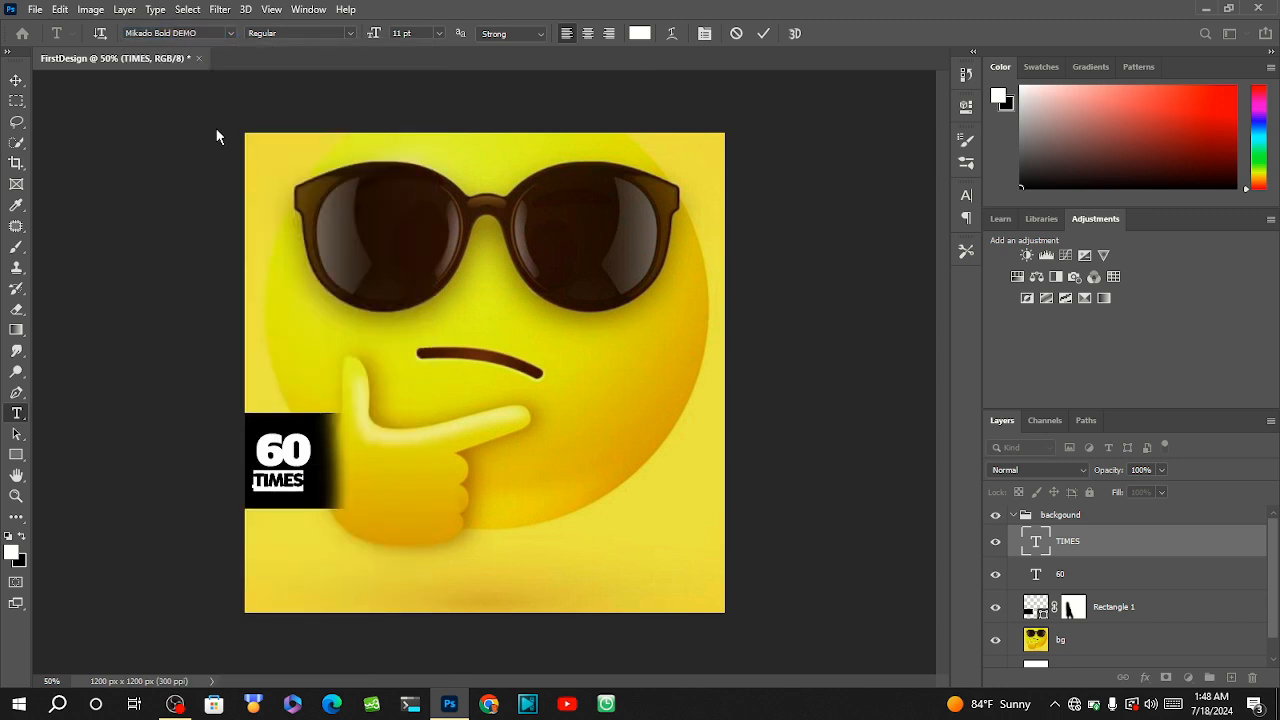
Centre the TIMES text under the 60 on the black rectangle, commit it and clear the layer selection.
{"action": "mouse_move", "coordinate": [289, 523]}
{"action": "left_mouse_down"}
{"action": "mouse_move", "coordinate": [303, 530]}
{"action": "mouse_move", "coordinate": [294, 517]}
{"action": "left_mouse_up"}
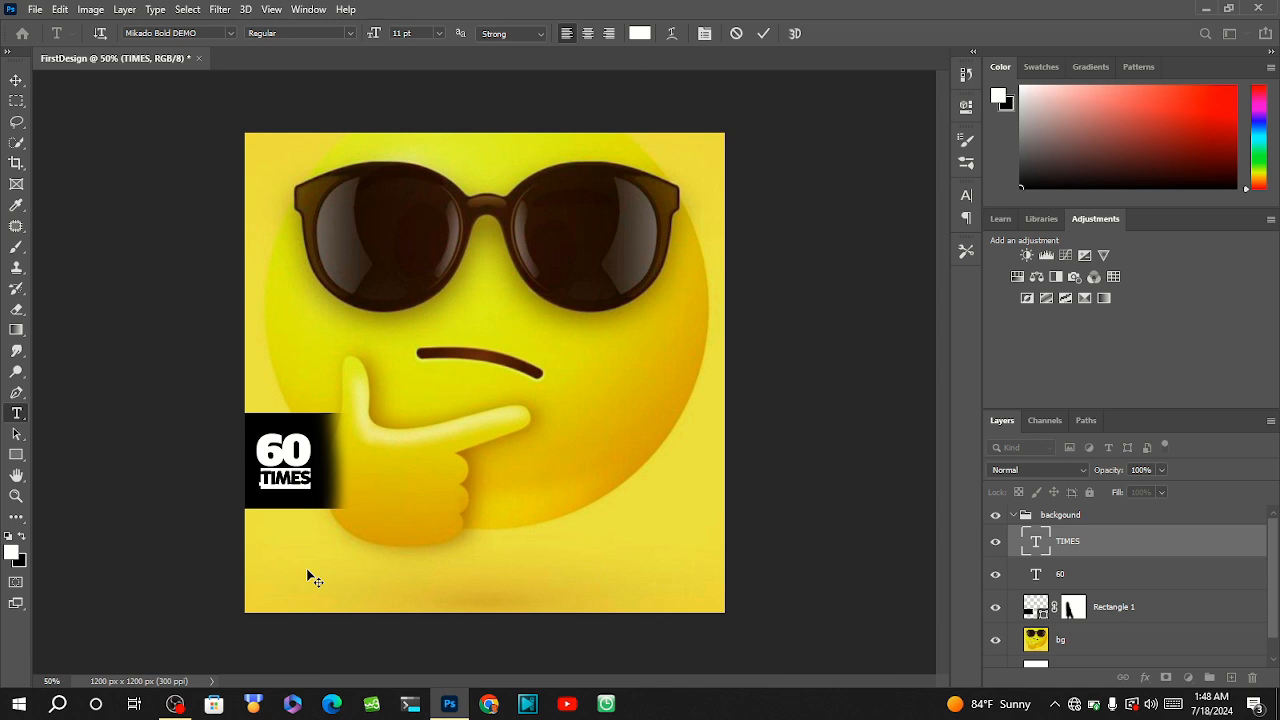
{"action": "left_click", "coordinate": [17, 81]}
{"action": "left_click", "coordinate": [309, 531]}
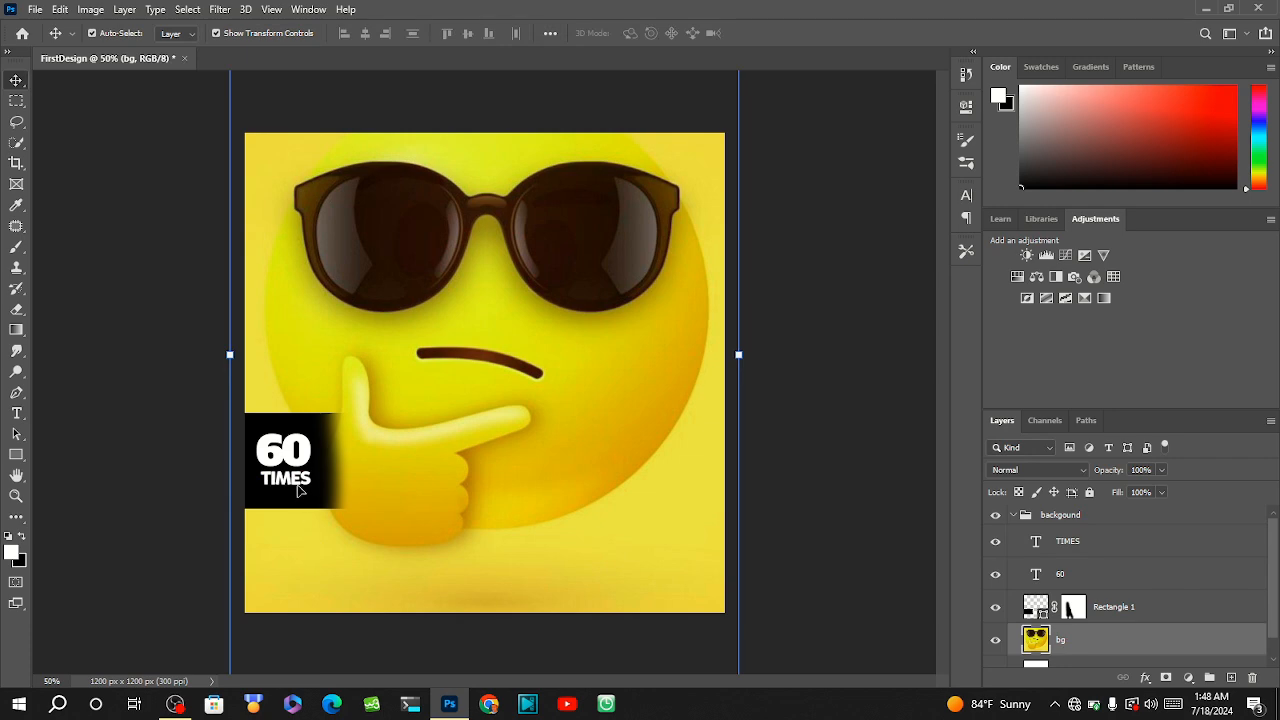
{"action": "left_click", "coordinate": [838, 491]}
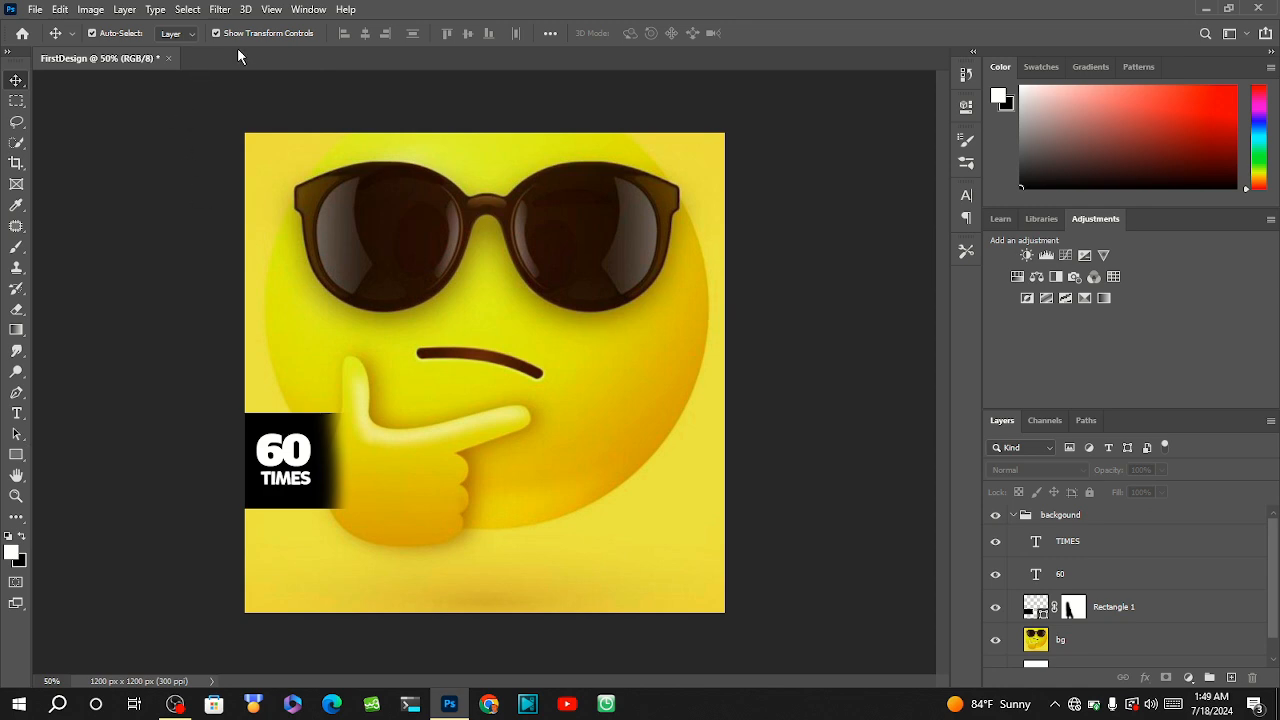
{"action": "left_click", "coordinate": [189, 10]}
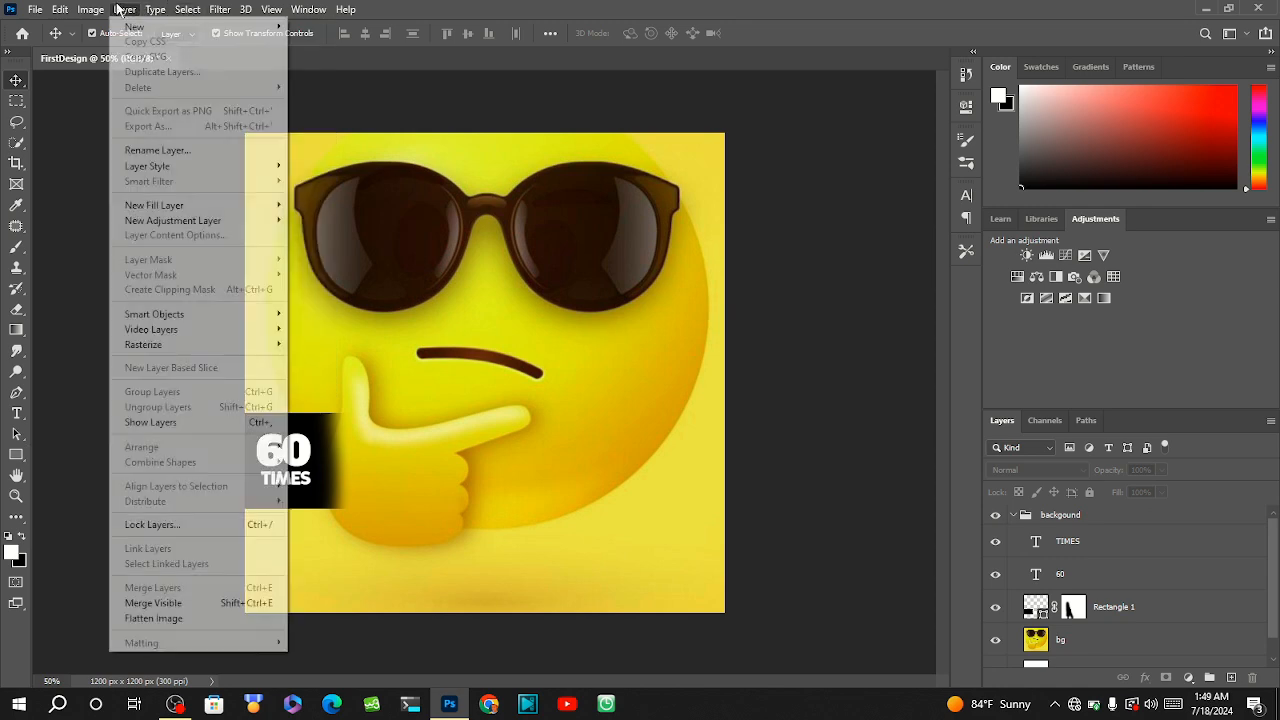
{"action": "mouse_move", "coordinate": [89, 10]}
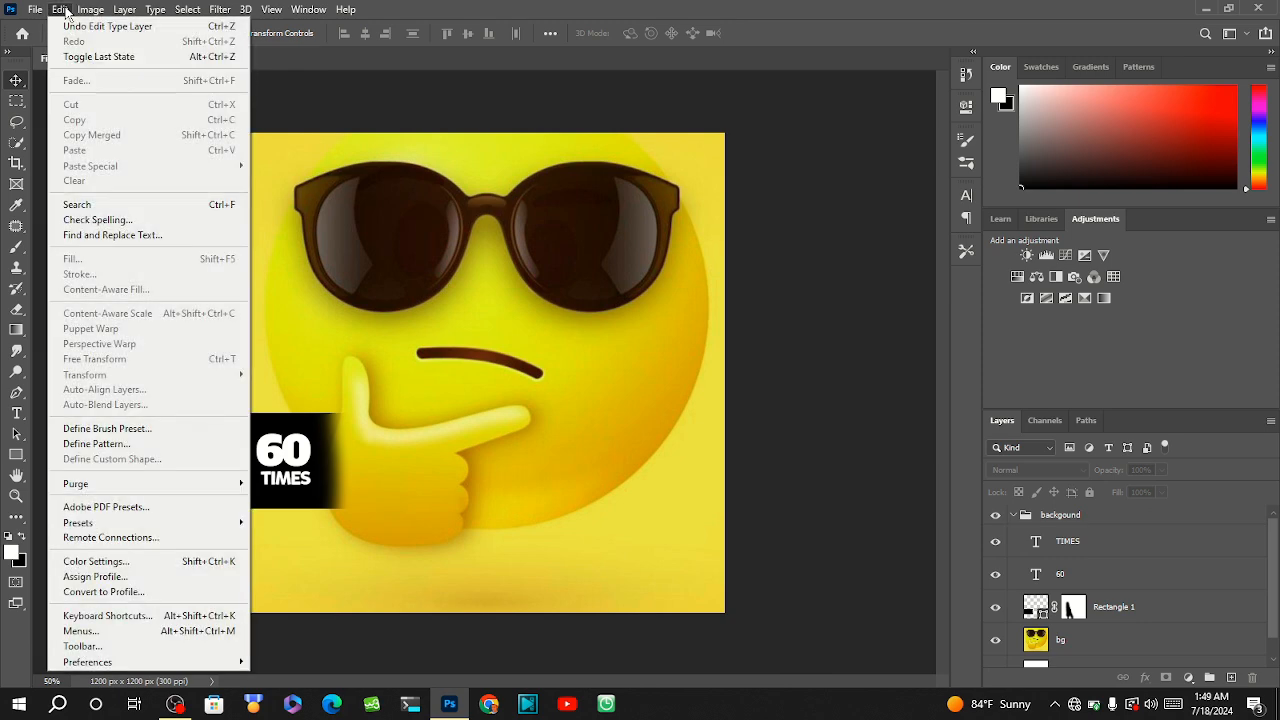
{"action": "mouse_move", "coordinate": [35, 10]}
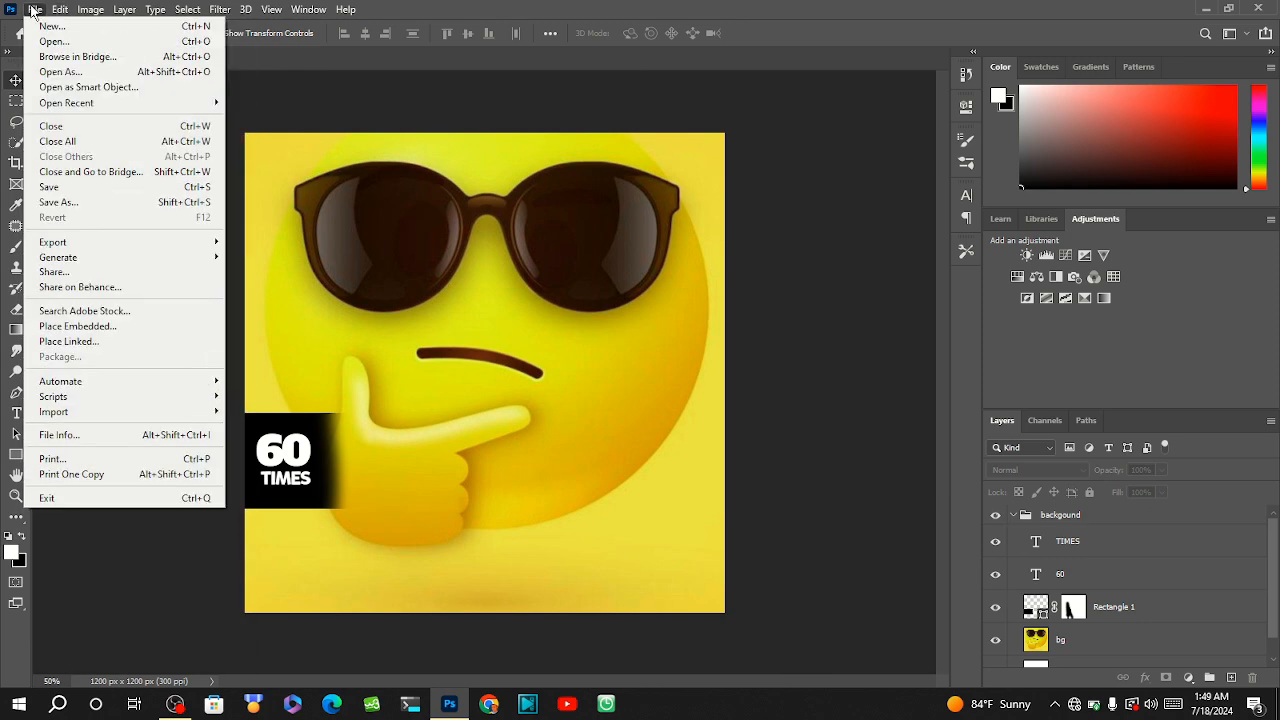
{"action": "mouse_move", "coordinate": [308, 9]}
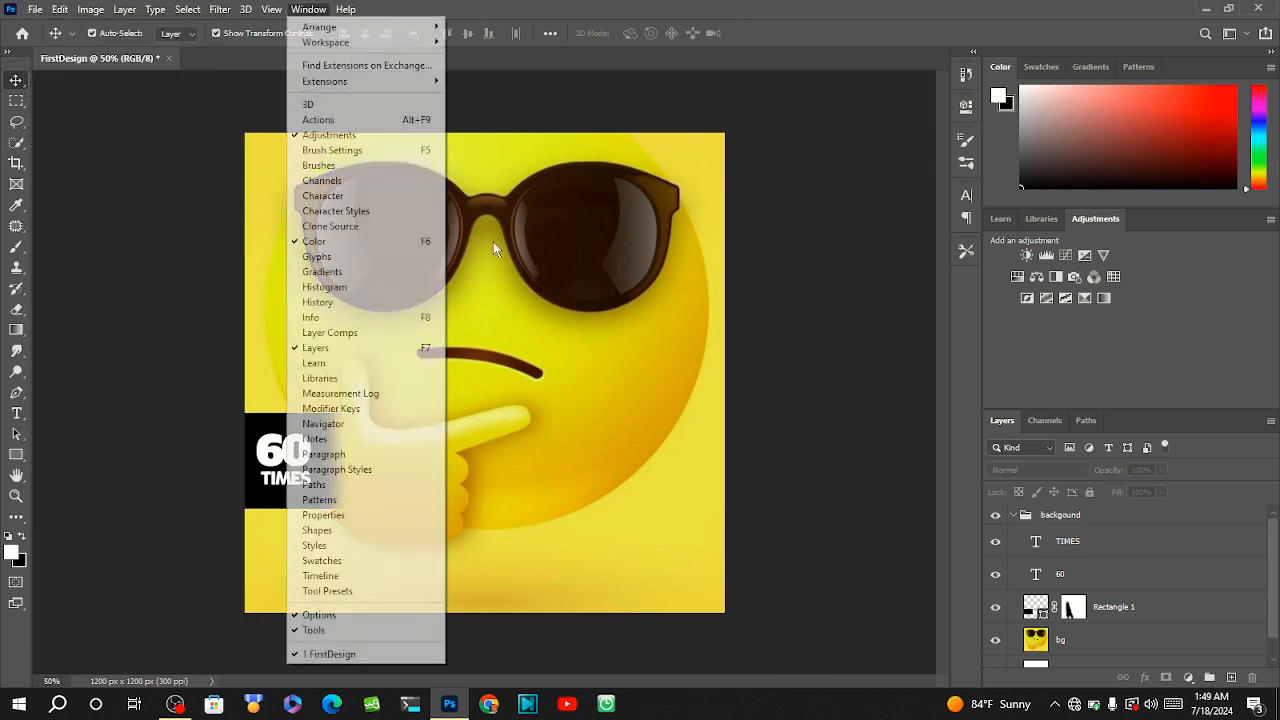
{"action": "left_click", "coordinate": [174, 363]}
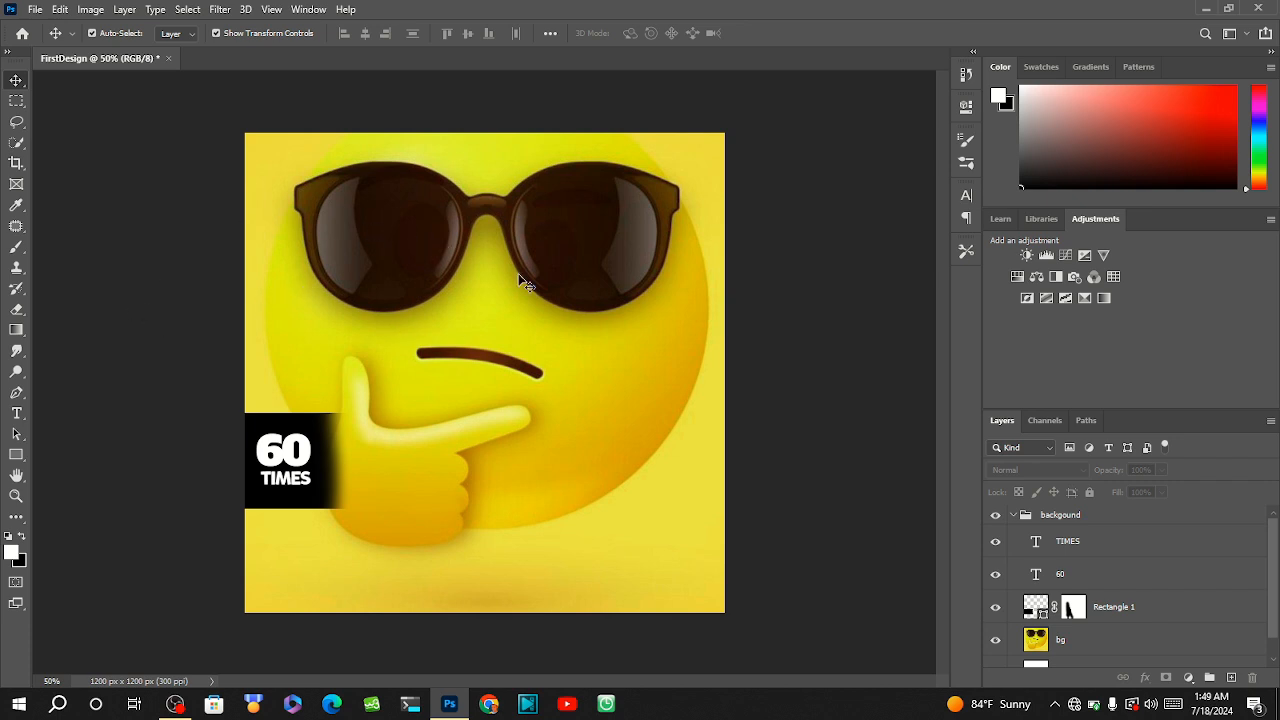
{"action": "left_click", "coordinate": [1012, 515]}
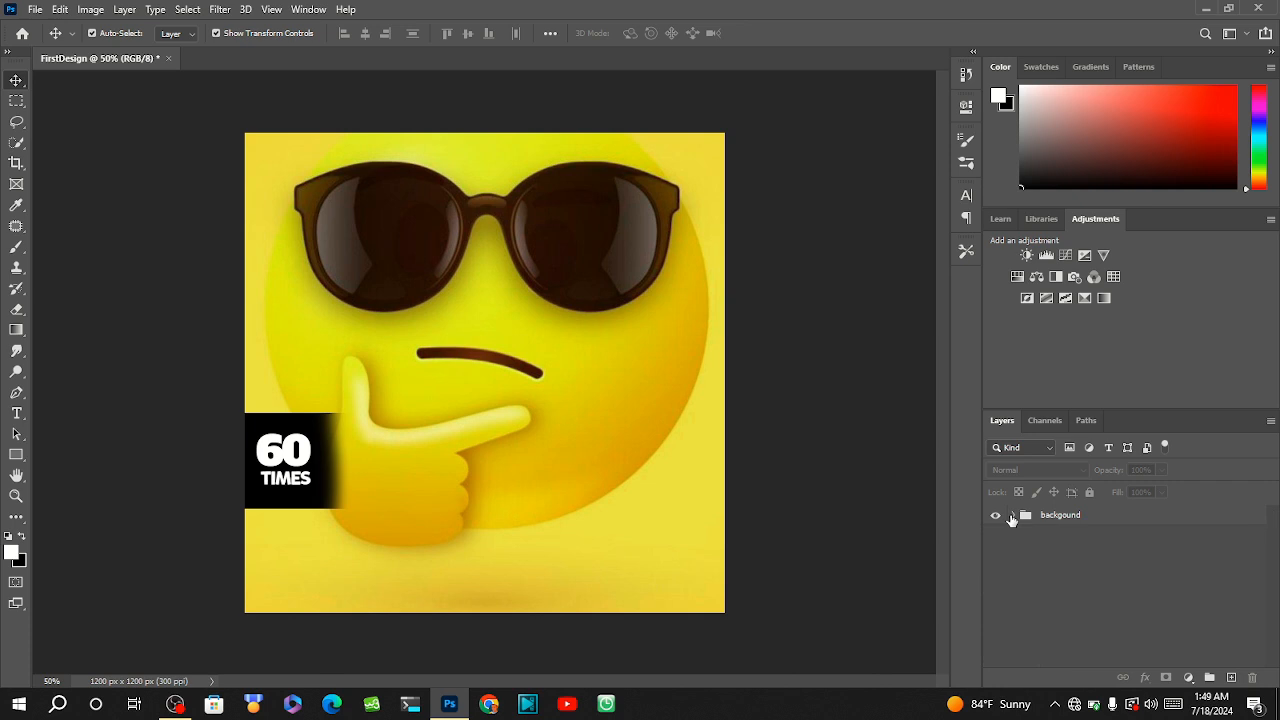
{"action": "left_click", "coordinate": [545, 460]}
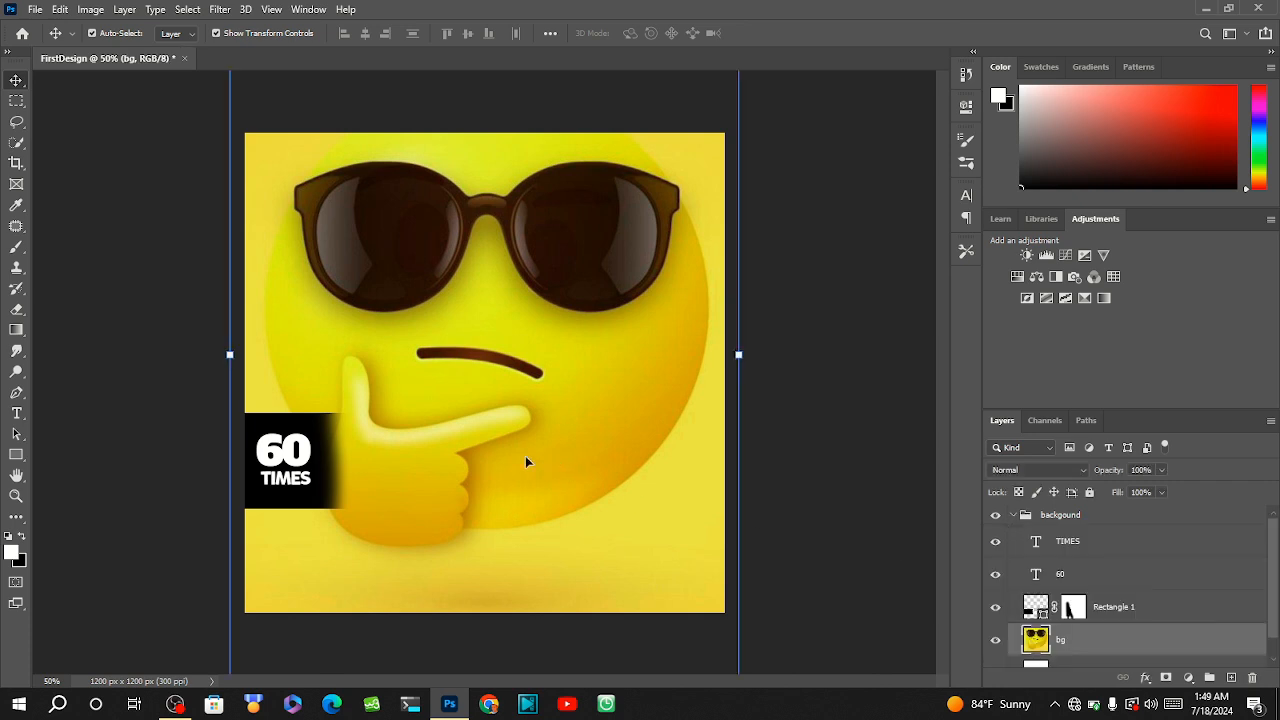
{"action": "left_click", "coordinate": [135, 365]}
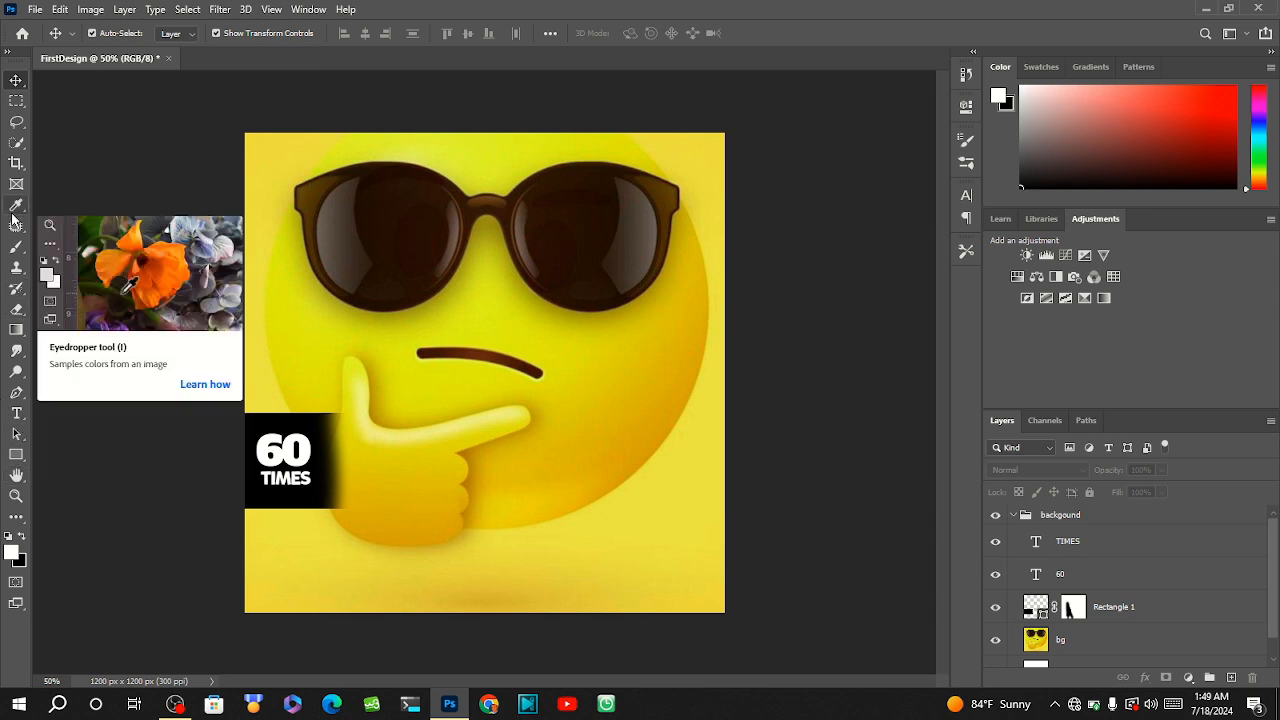
Fill the bg layer with the current light orange linear gradient, running horizontally across almost the full canvas width.
{"action": "left_click", "coordinate": [15, 332]}
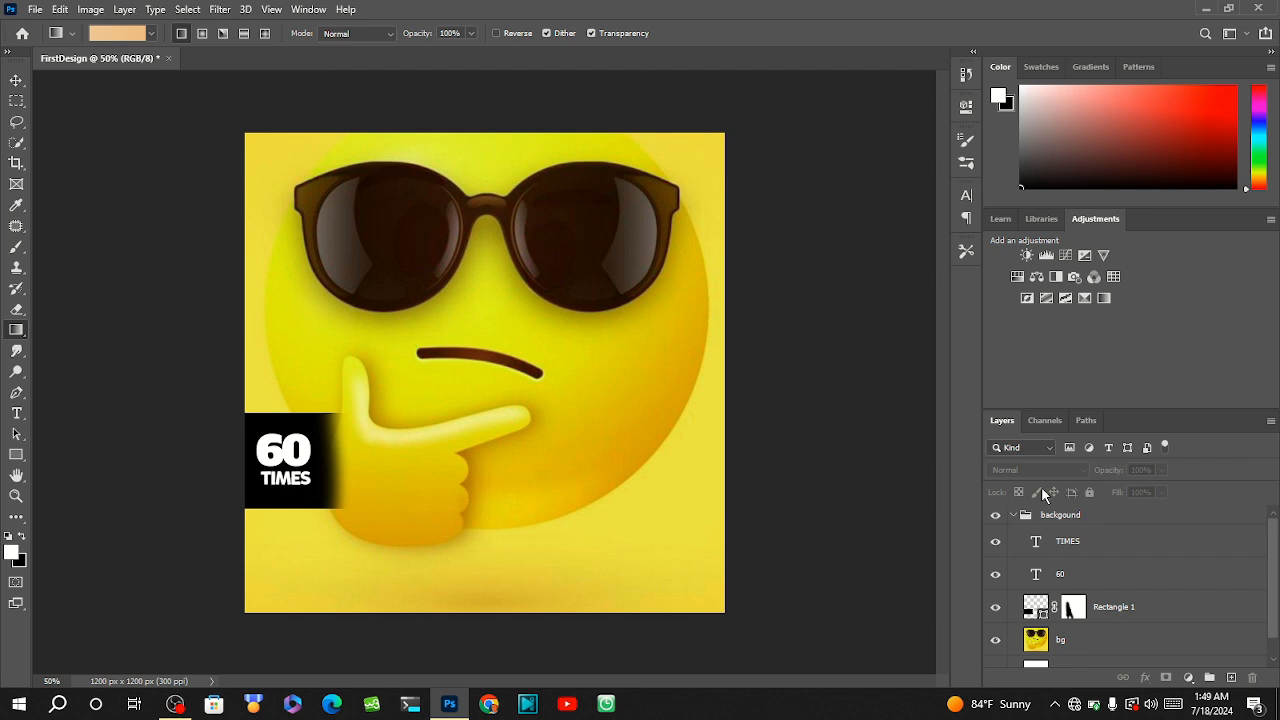
{"action": "left_click", "coordinate": [1010, 515]}
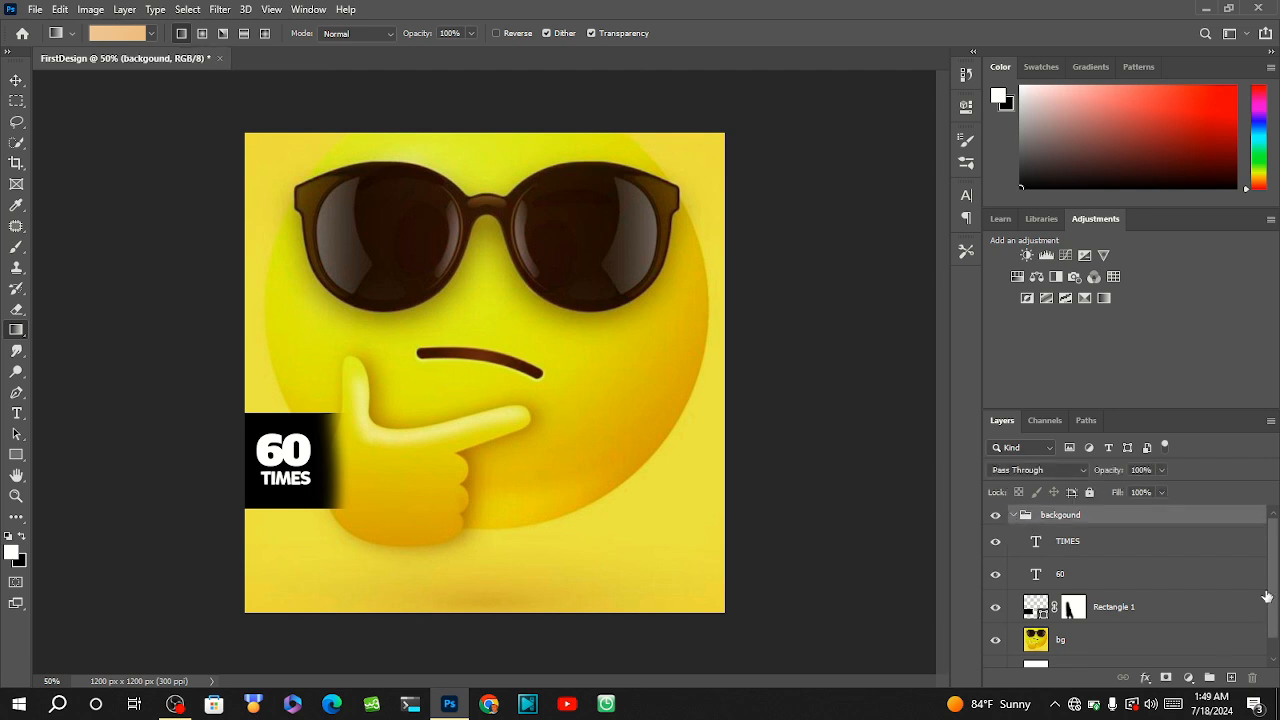
{"action": "left_click_drag", "start_coordinate": [1274, 598], "coordinate": [1277, 568]}
{"action": "left_click", "coordinate": [1013, 516]}
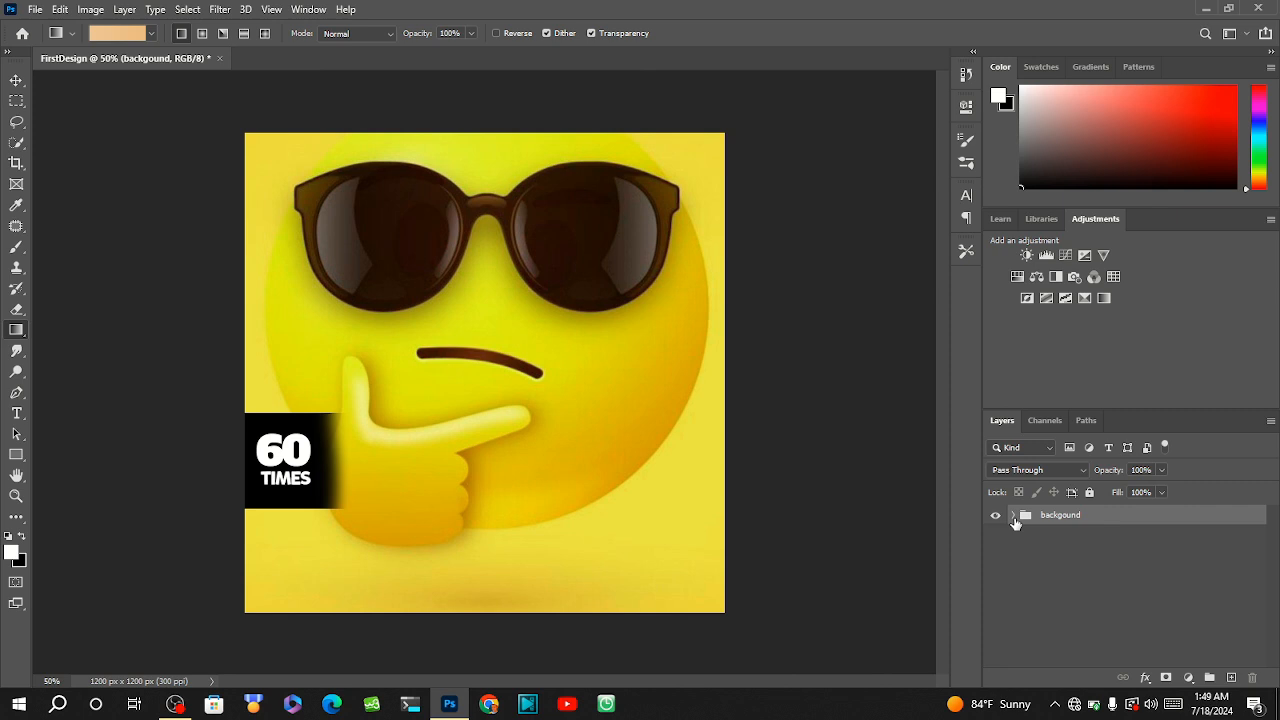
{"action": "left_click", "coordinate": [1053, 567]}
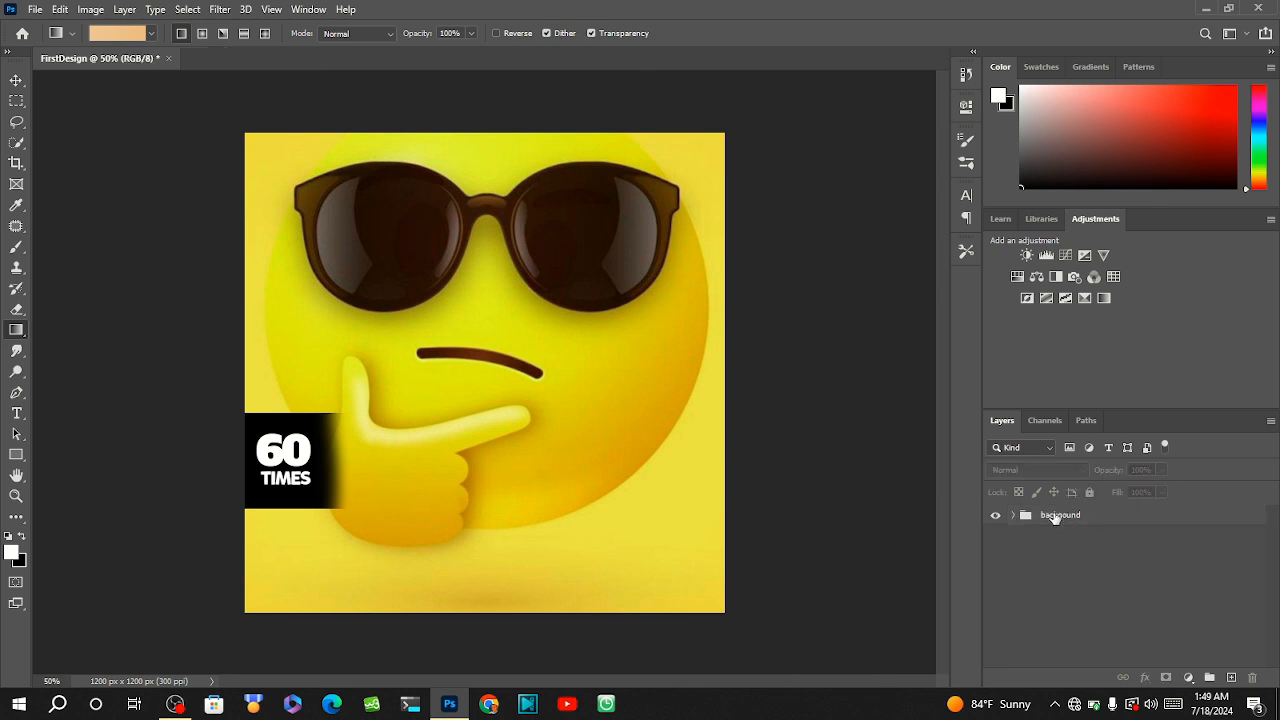
{"action": "left_click", "coordinate": [1013, 516]}
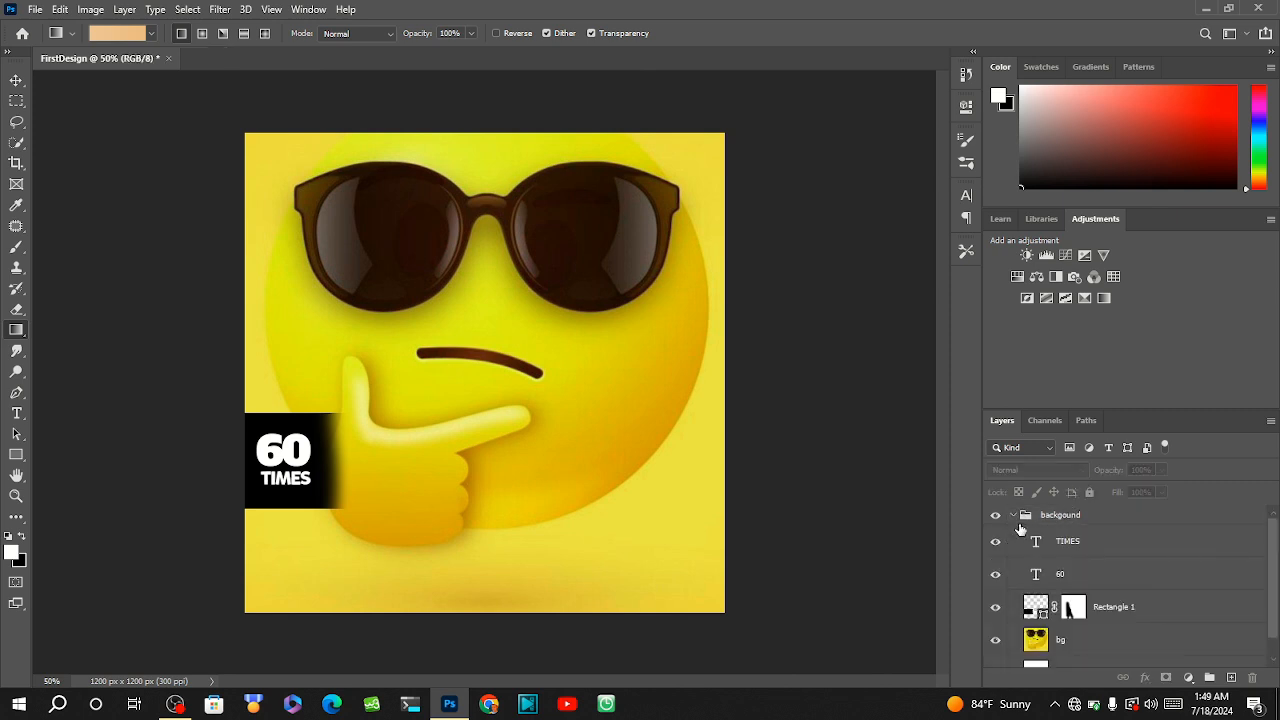
{"action": "left_click", "coordinate": [1047, 637]}
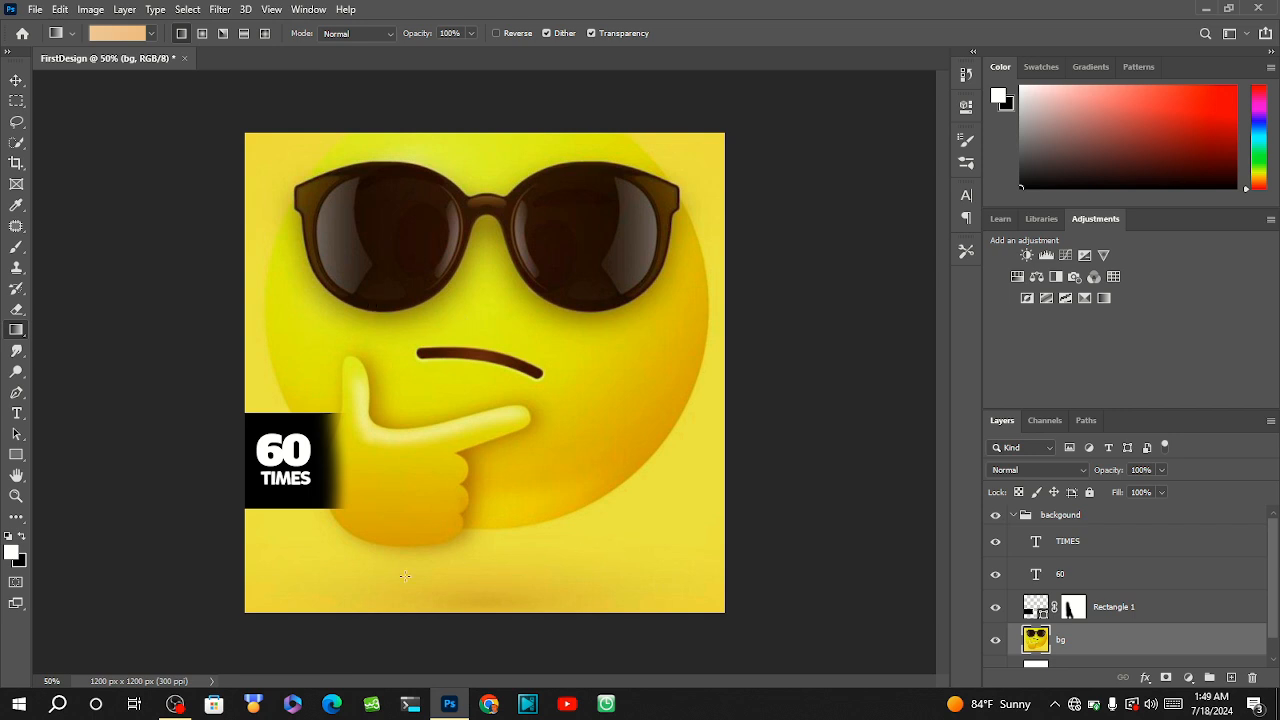
{"action": "left_click_drag", "start_coordinate": [244, 563], "coordinate": [705, 561]}
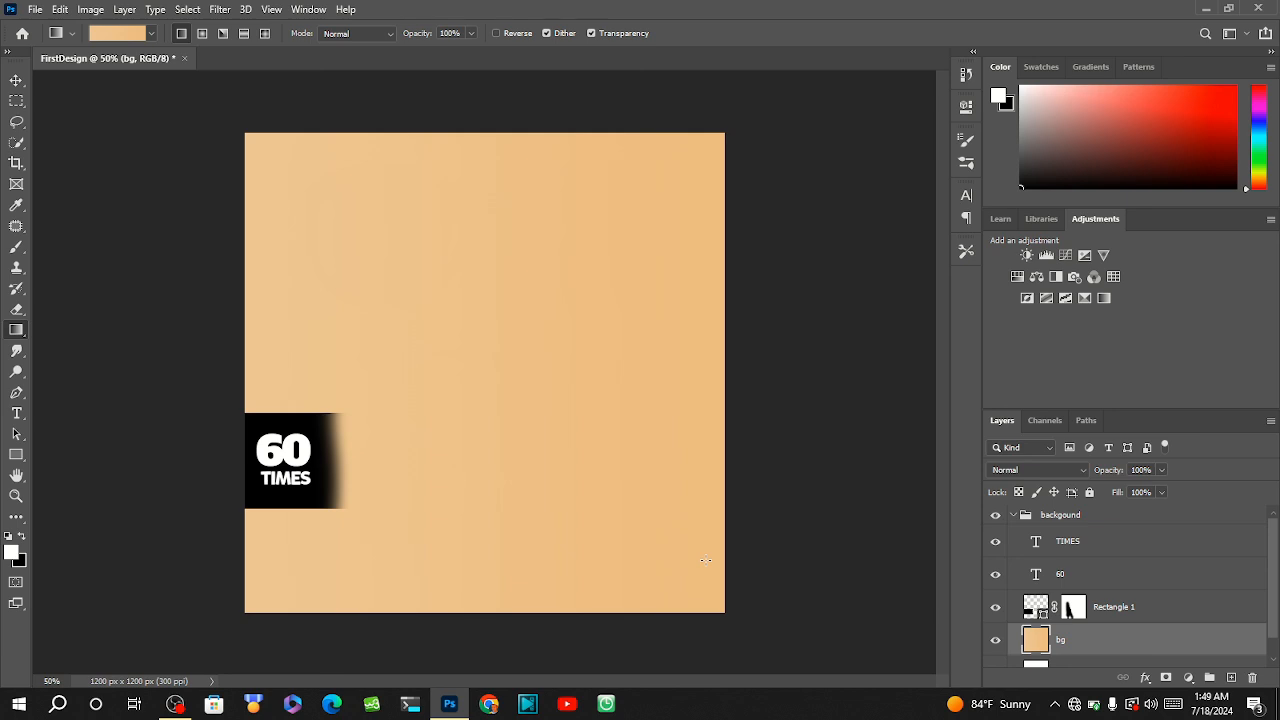
Refill the bg layer with the third Blues gradient preset, running diagonally from the canvas's upper left to its lower right edge.
{"action": "left_click", "coordinate": [150, 34]}
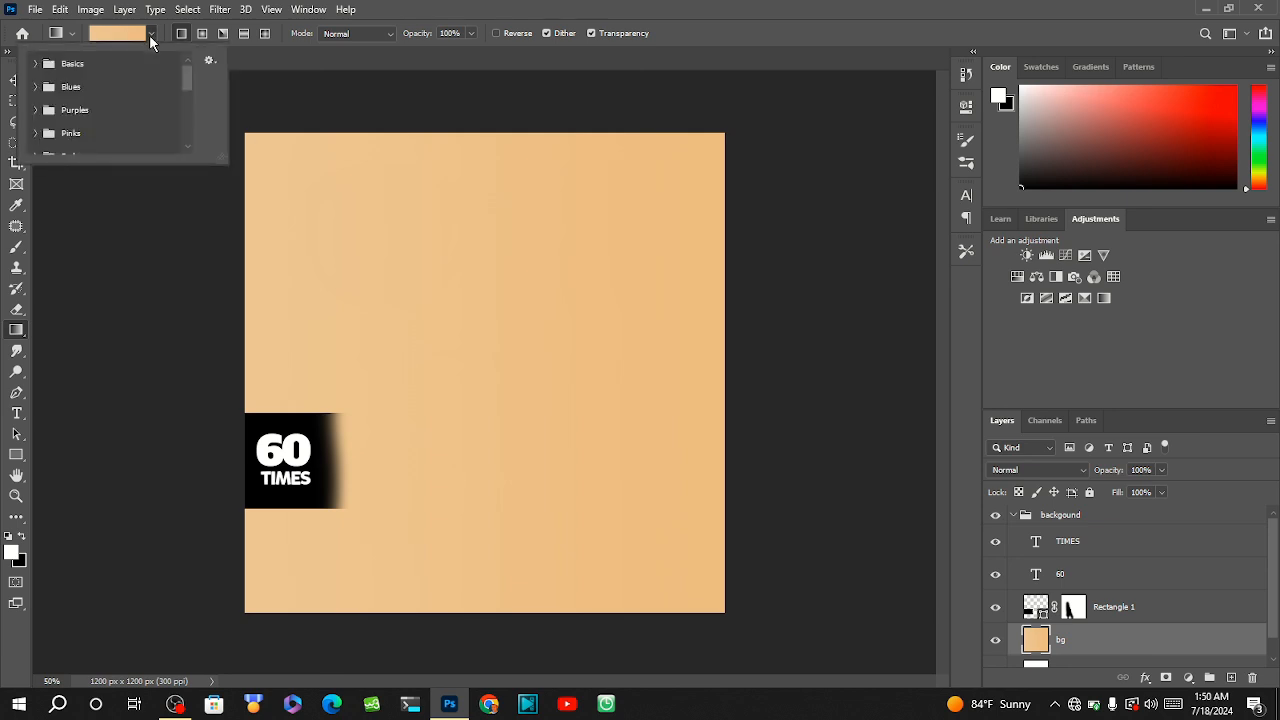
{"action": "left_click", "coordinate": [37, 64]}
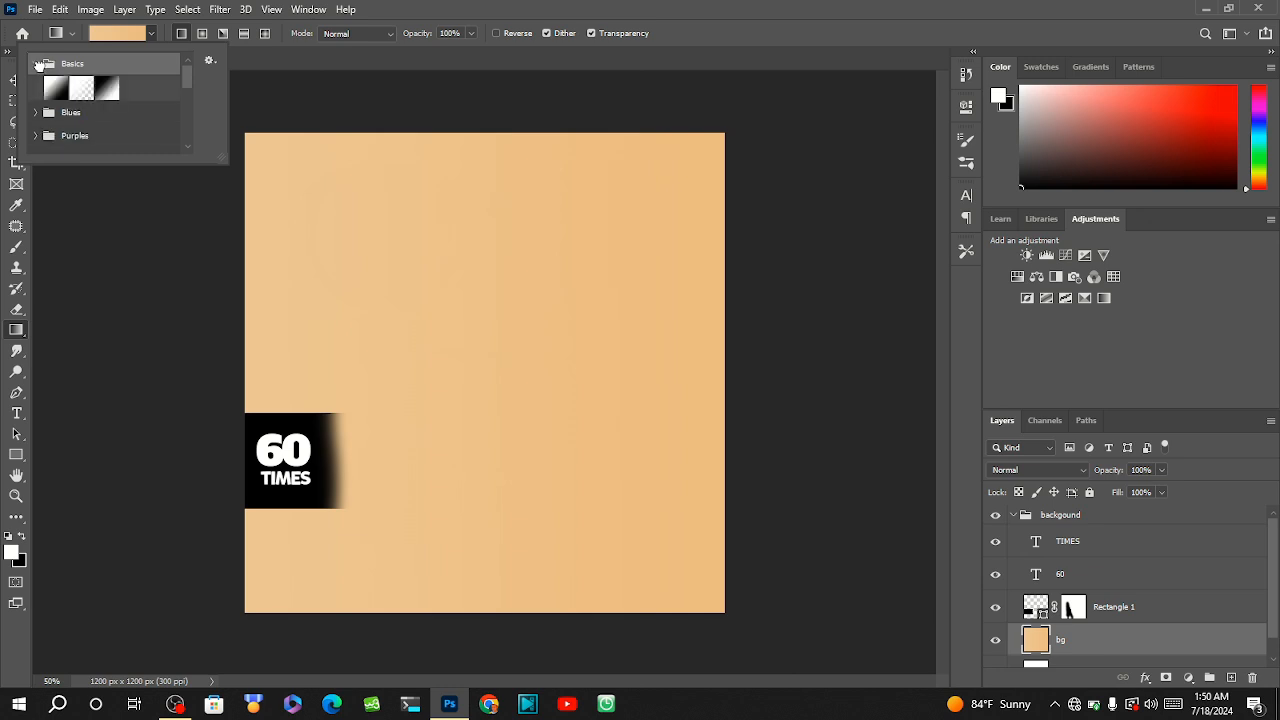
{"action": "left_click", "coordinate": [106, 89]}
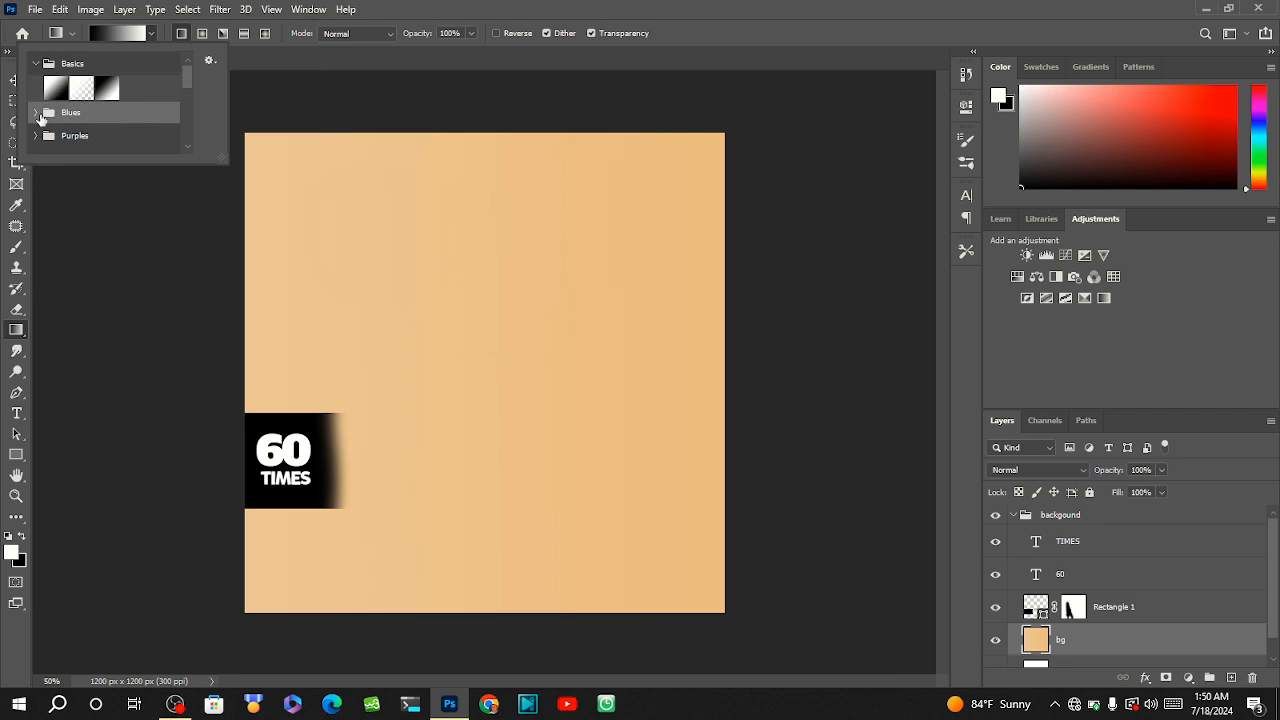
{"action": "left_click", "coordinate": [37, 113]}
{"action": "left_click", "coordinate": [53, 138]}
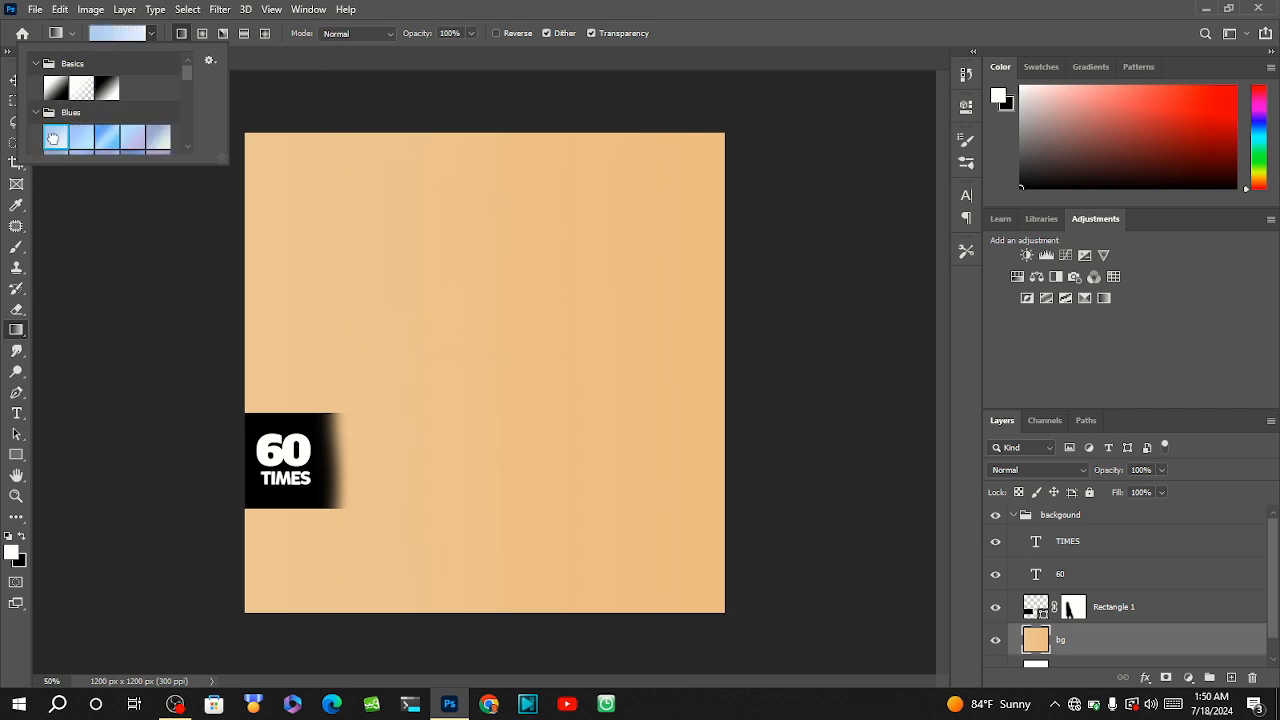
{"action": "left_click", "coordinate": [106, 140]}
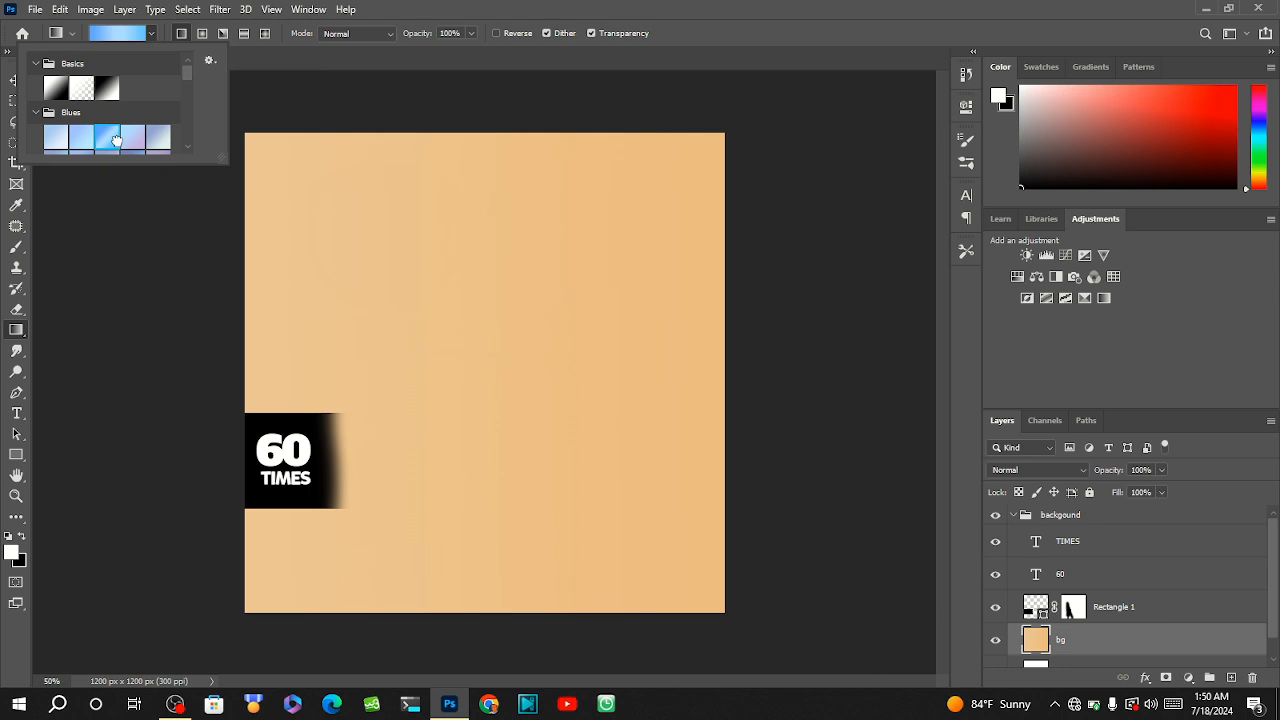
{"action": "double_click", "coordinate": [117, 140]}
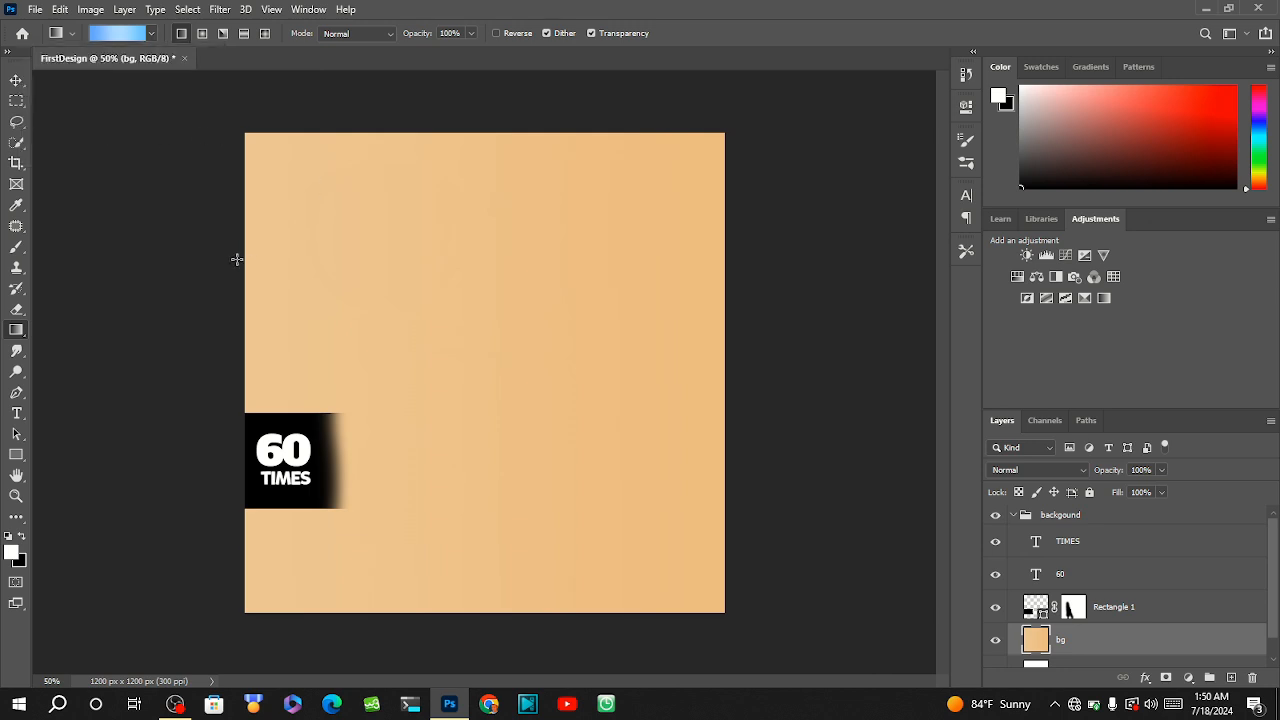
{"action": "left_click_drag", "start_coordinate": [272, 262], "coordinate": [724, 494]}
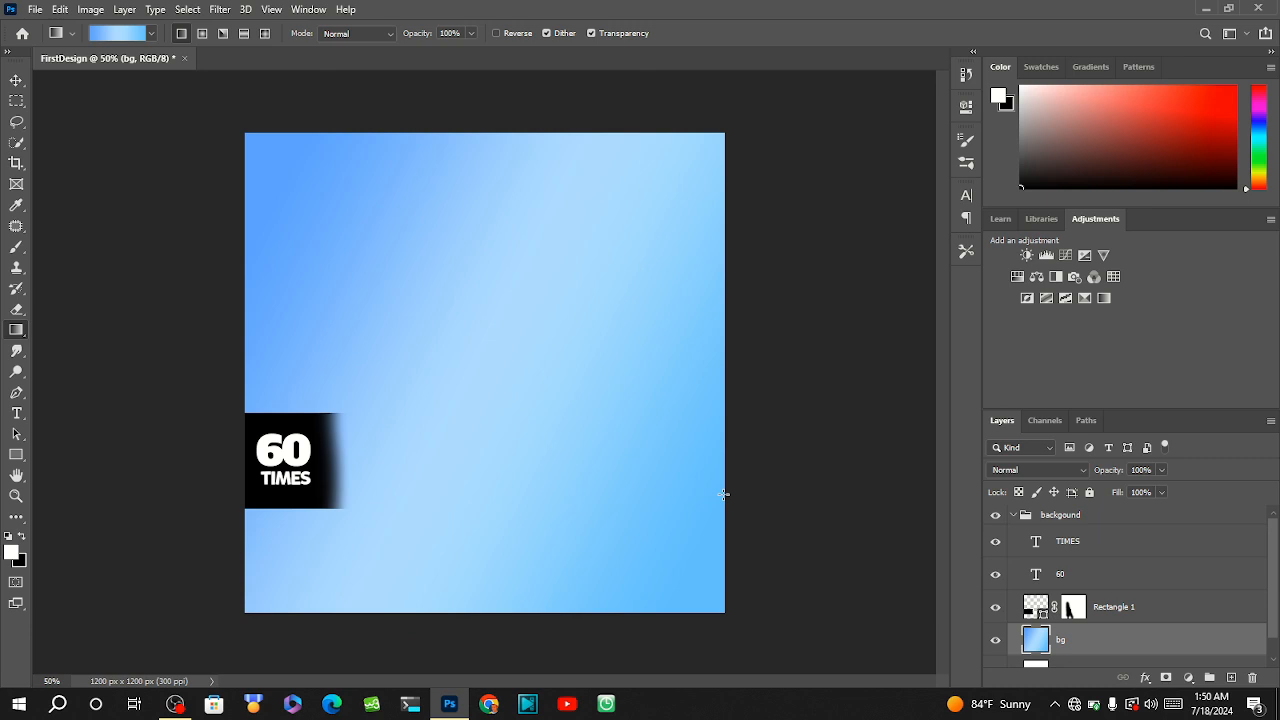
Fill the bg layer with the fifth Pastels gradient preset, running diagonally from the canvas's upper left corner to its right edge.
{"action": "left_click", "coordinate": [150, 34]}
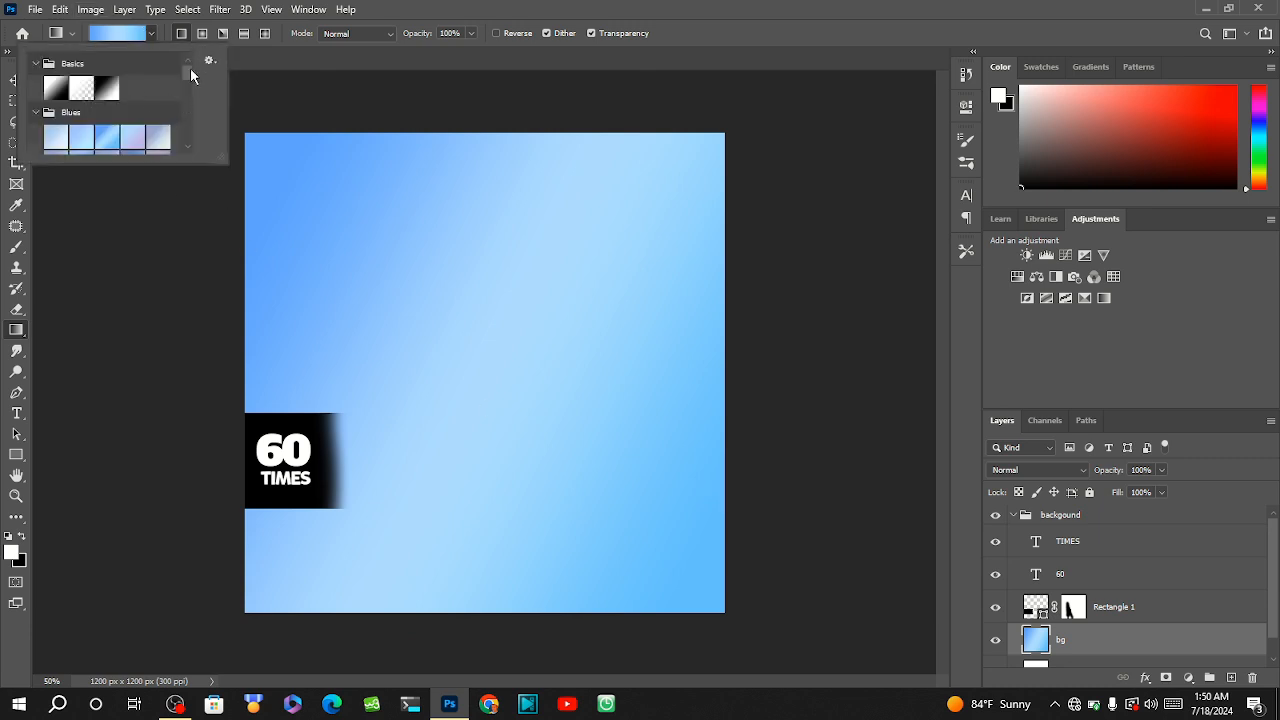
{"action": "left_click_drag", "start_coordinate": [190, 68], "coordinate": [189, 104]}
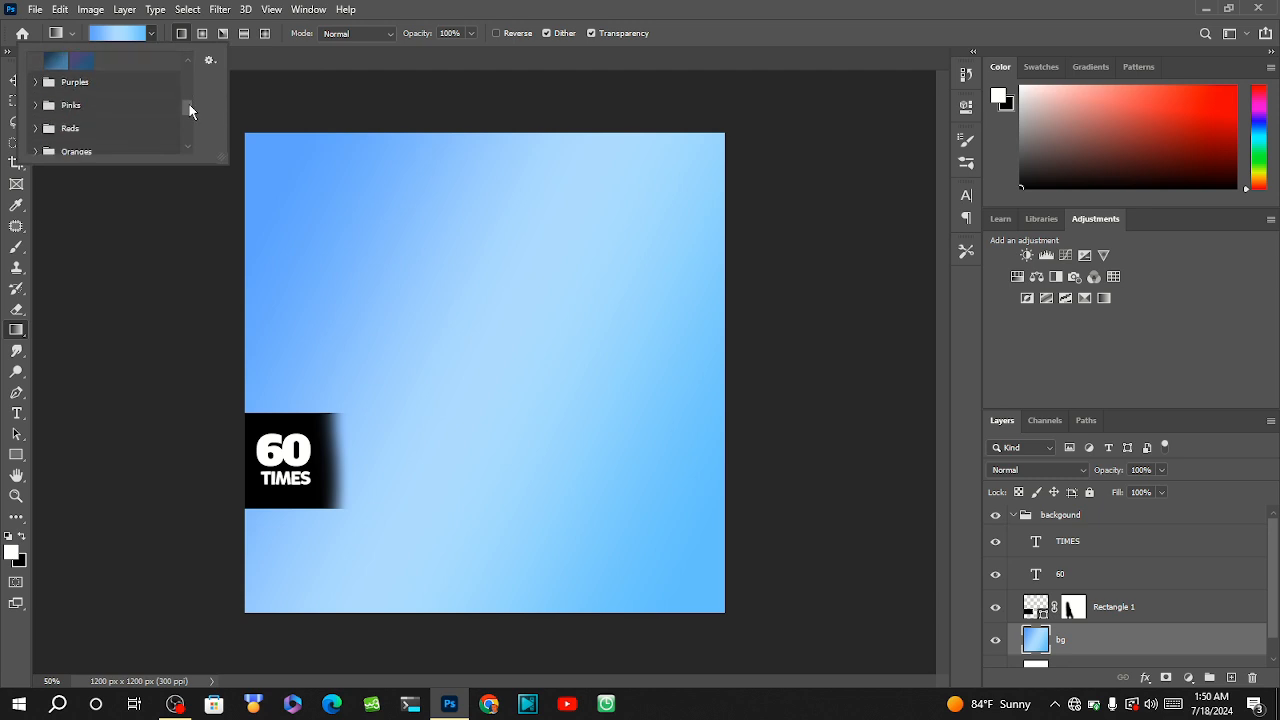
{"action": "left_click", "coordinate": [35, 105]}
{"action": "left_click", "coordinate": [88, 131]}
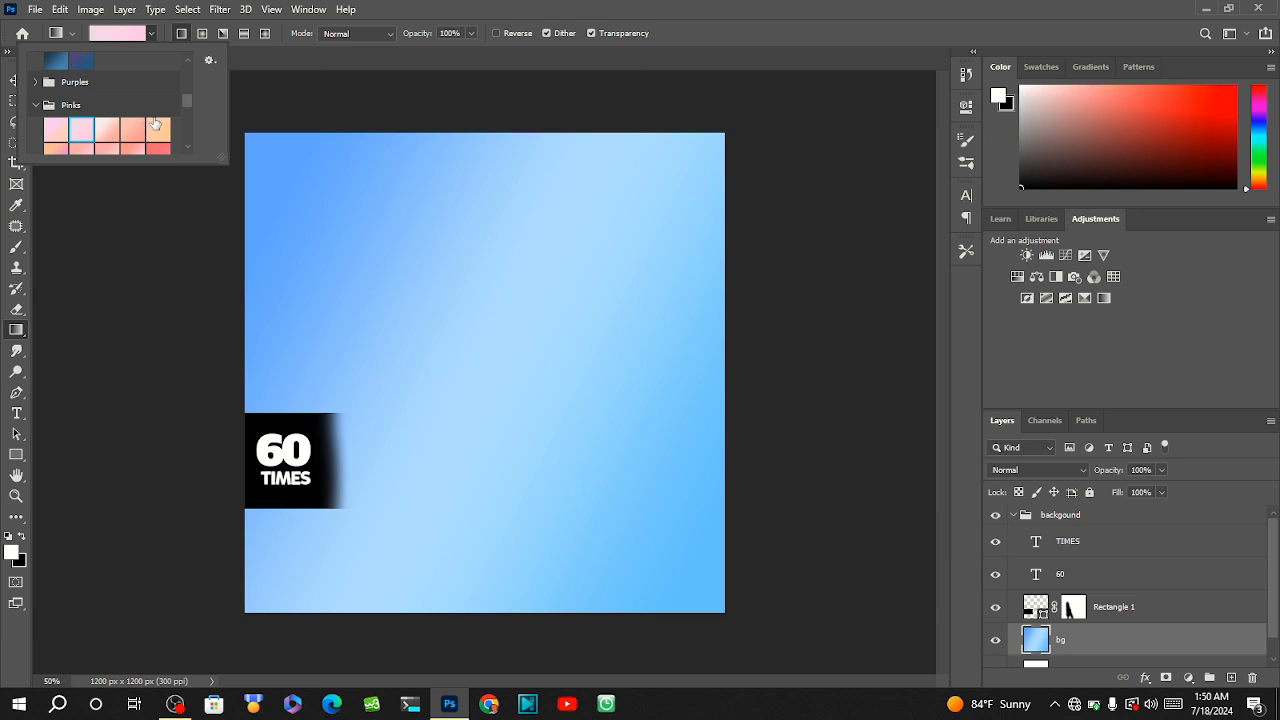
{"action": "left_click_drag", "start_coordinate": [185, 97], "coordinate": [192, 140]}
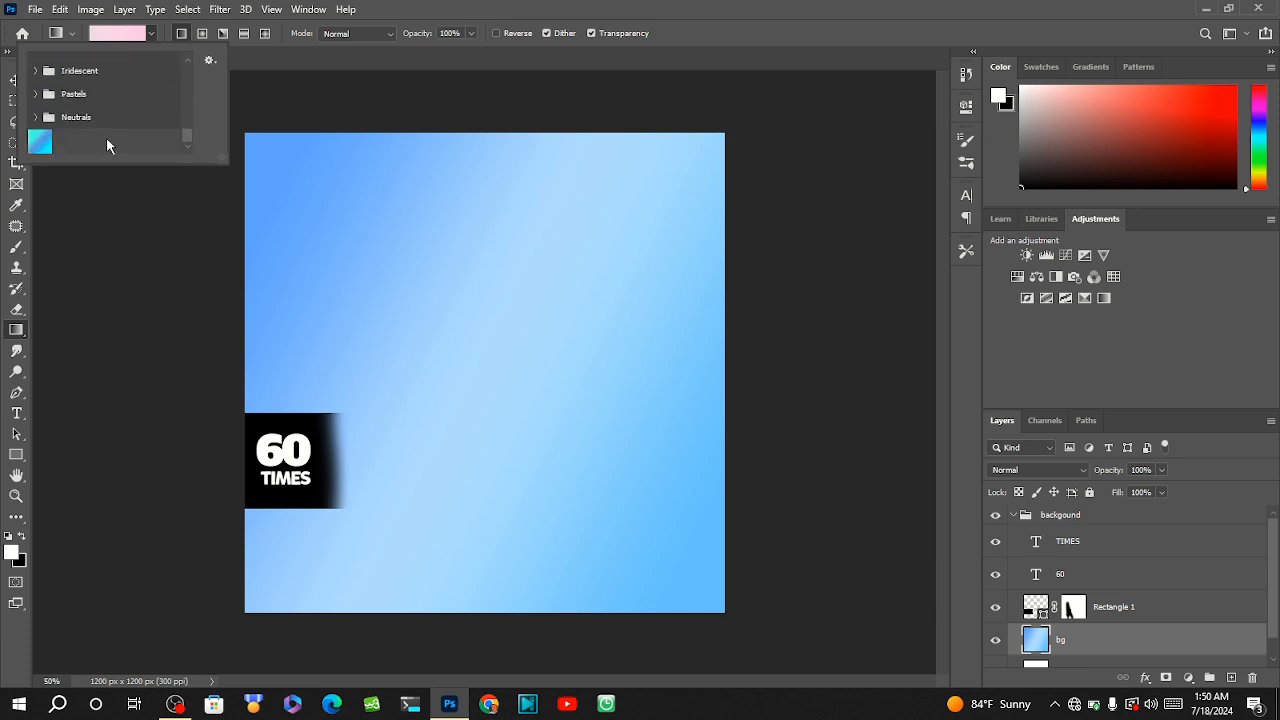
{"action": "left_click", "coordinate": [36, 94]}
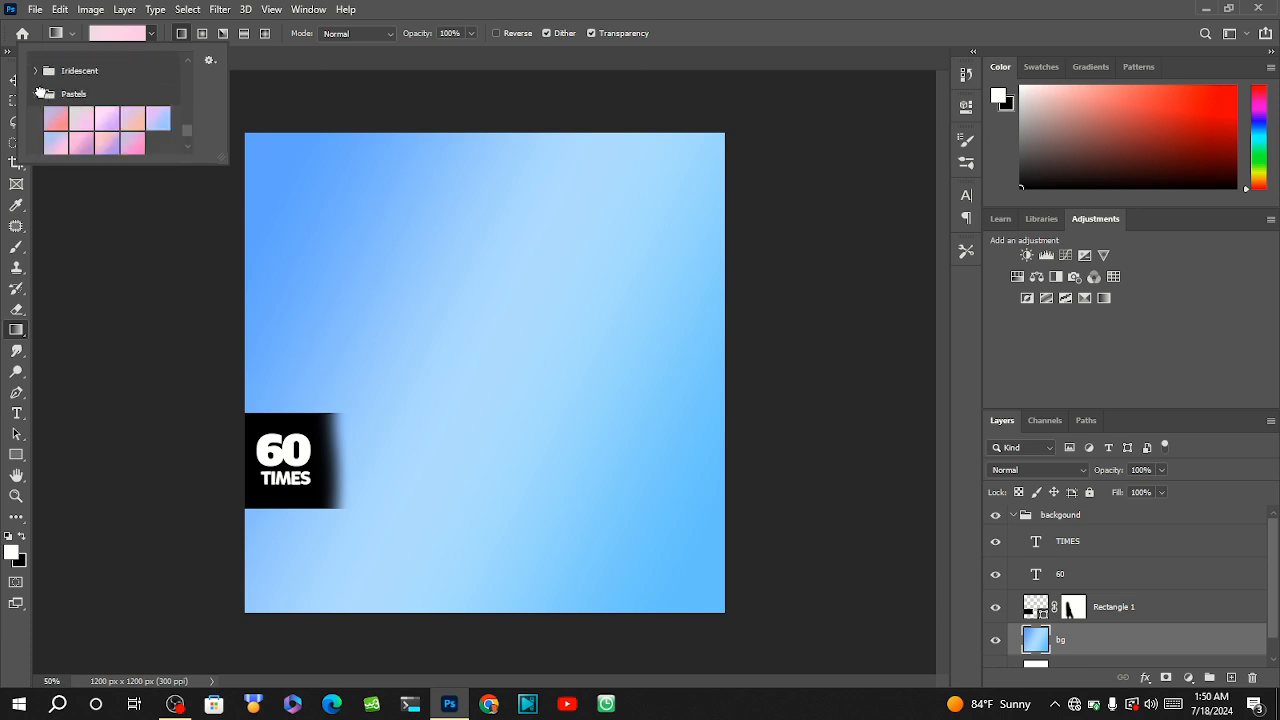
{"action": "left_click", "coordinate": [158, 119]}
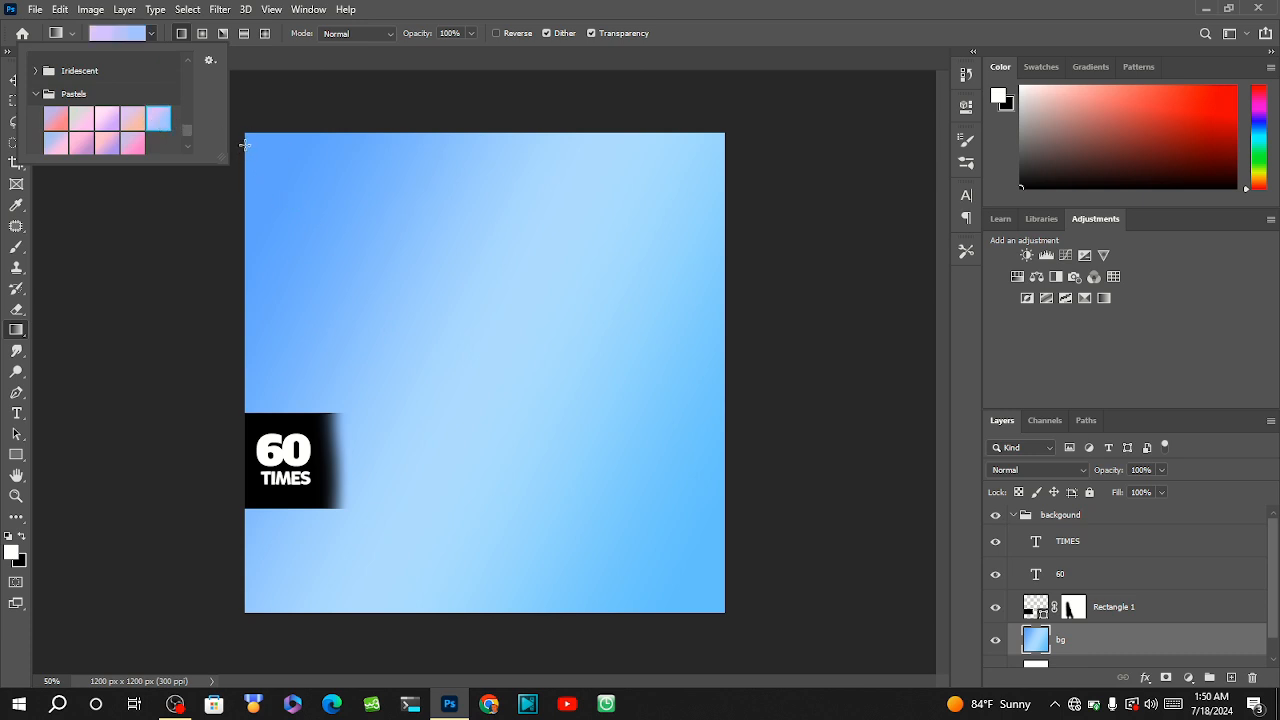
{"action": "left_click_drag", "start_coordinate": [244, 141], "coordinate": [729, 386]}
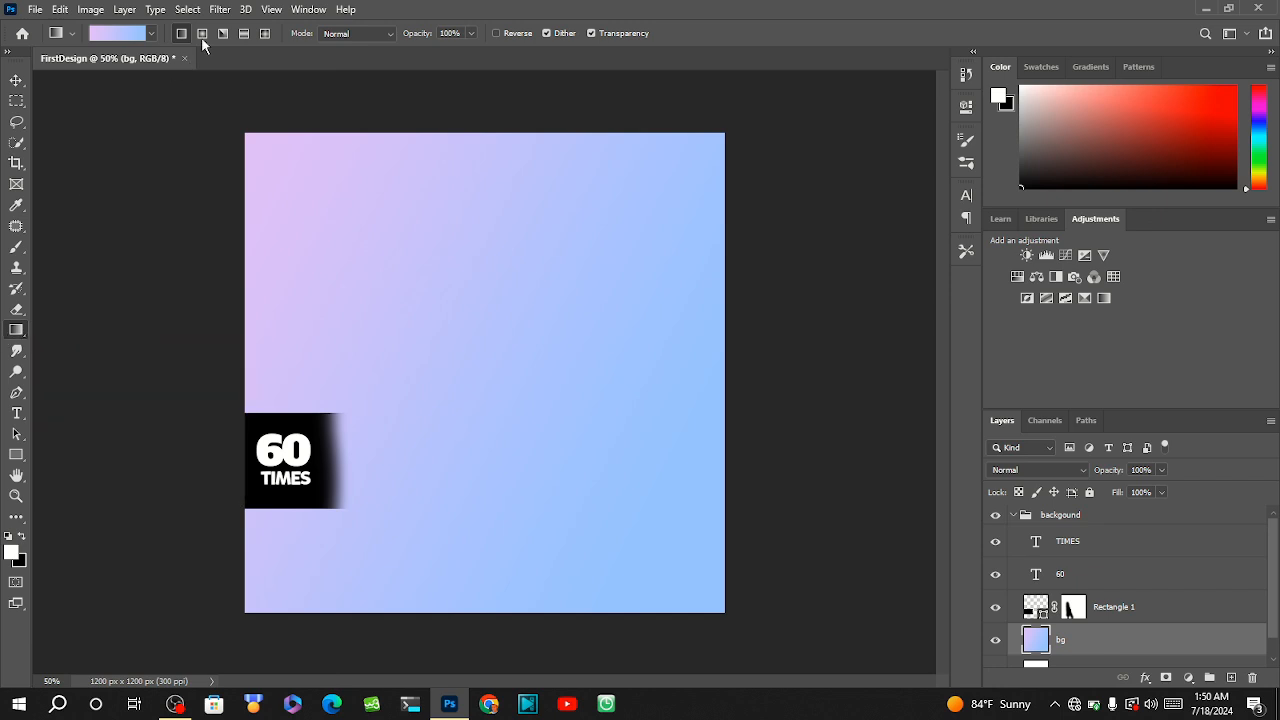
Open the blending options of the bg layer.
{"action": "right_click", "coordinate": [1063, 645]}
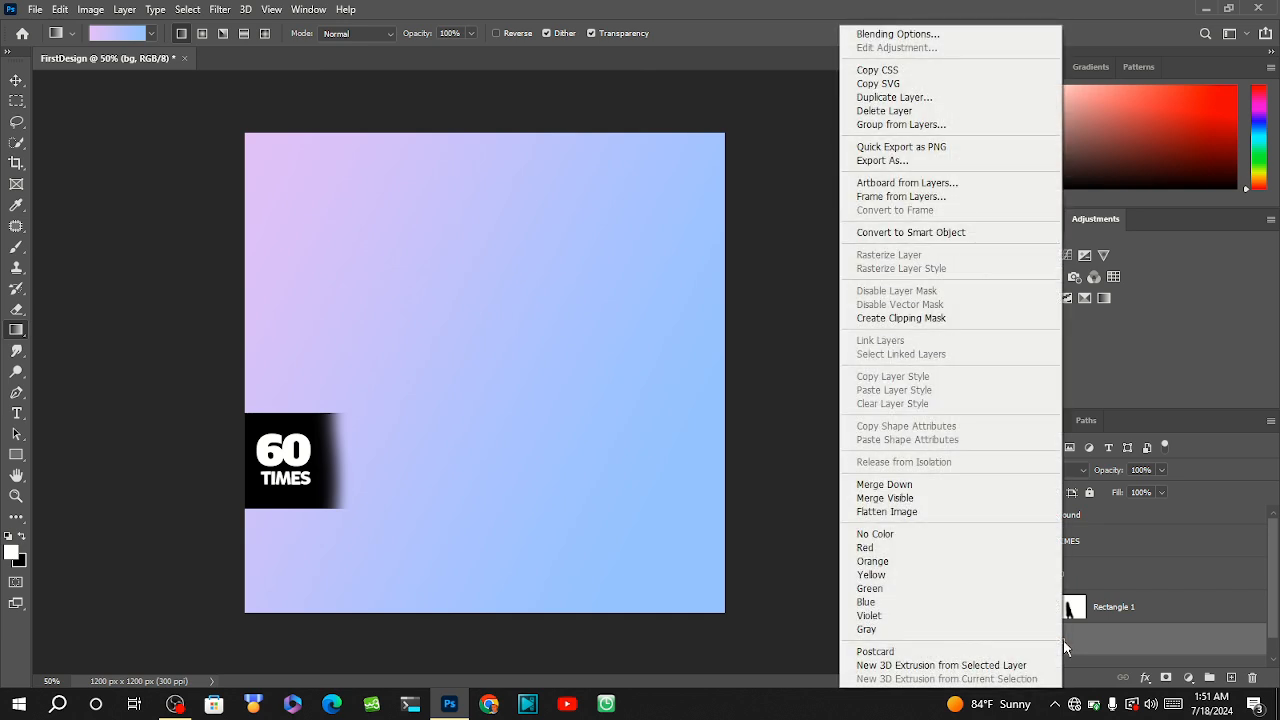
{"action": "left_click", "coordinate": [960, 38]}
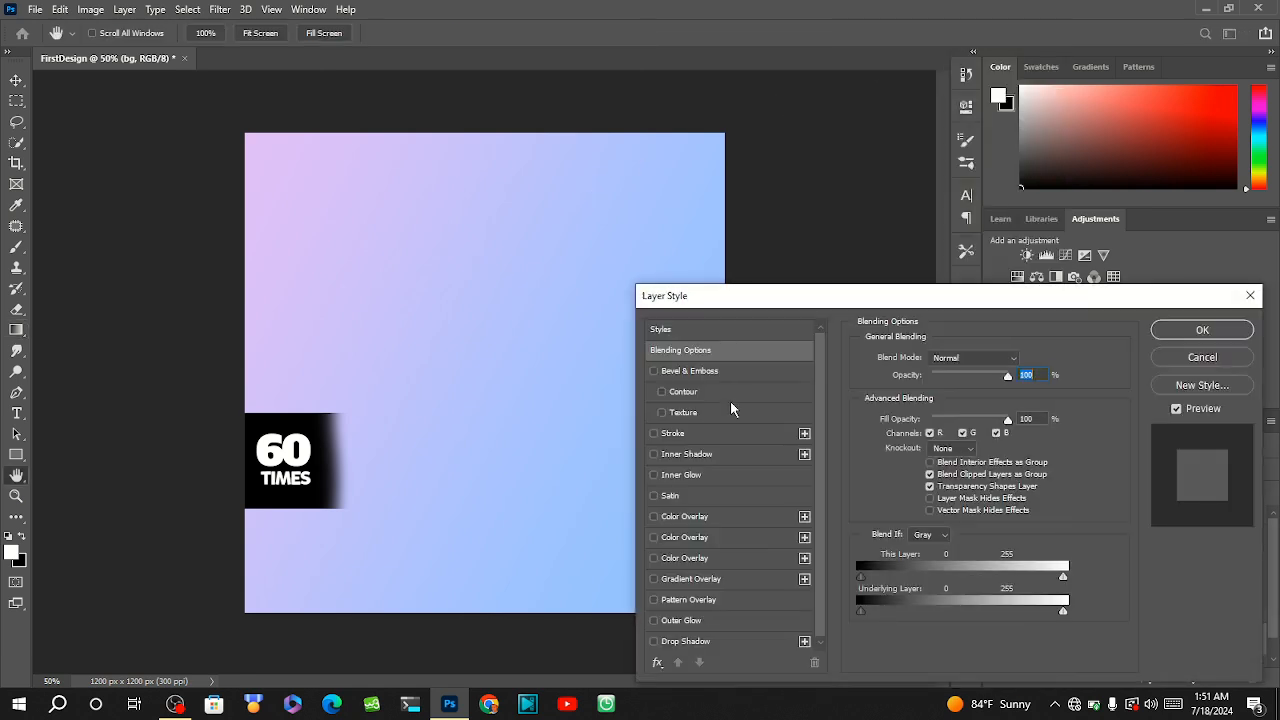
Enable a Gradient Overlay on the bg layer and try Pastels presets, ending with the fifth one.
{"action": "left_click", "coordinate": [667, 581]}
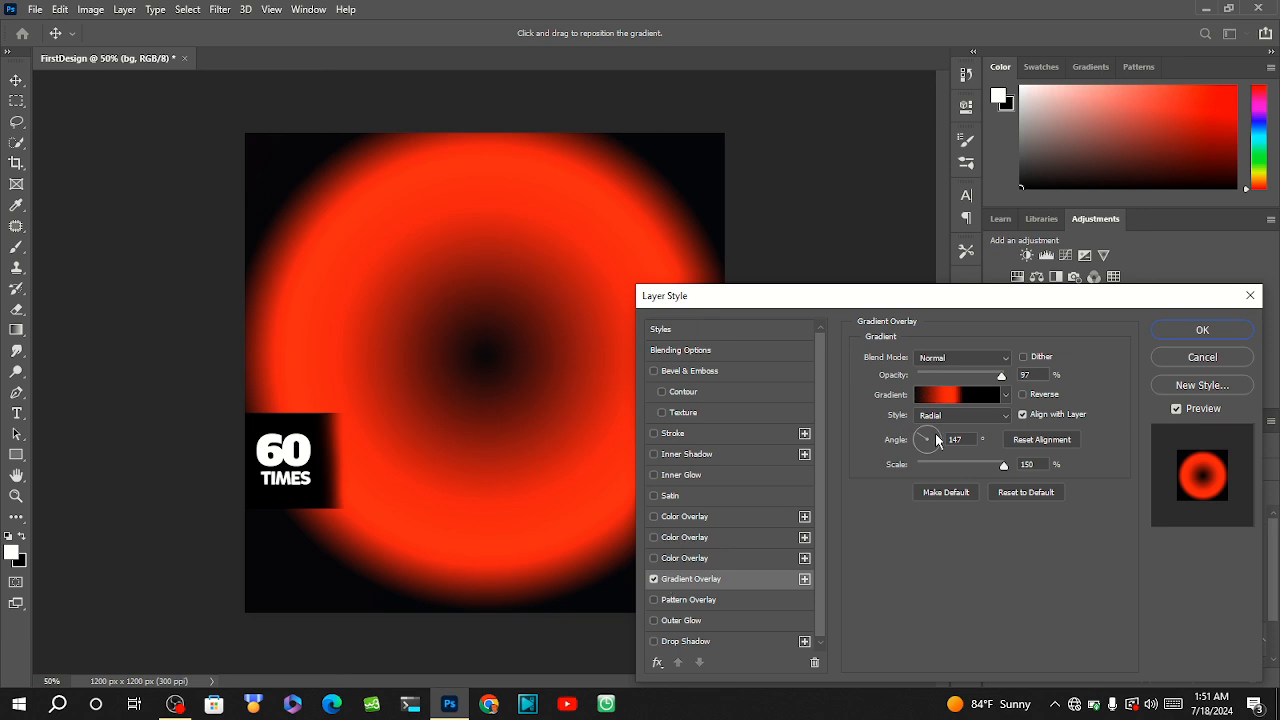
{"action": "left_click", "coordinate": [1005, 396]}
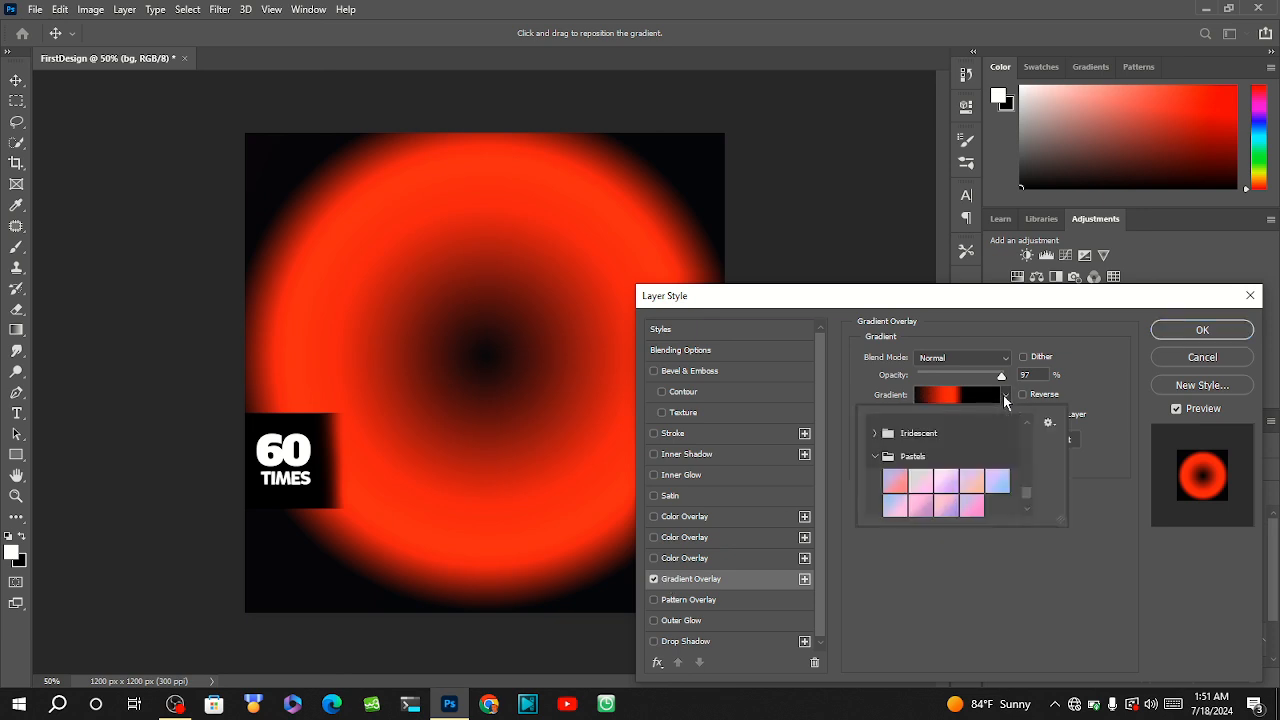
{"action": "left_click", "coordinate": [1005, 396]}
{"action": "left_click", "coordinate": [1005, 396]}
{"action": "left_click", "coordinate": [891, 481]}
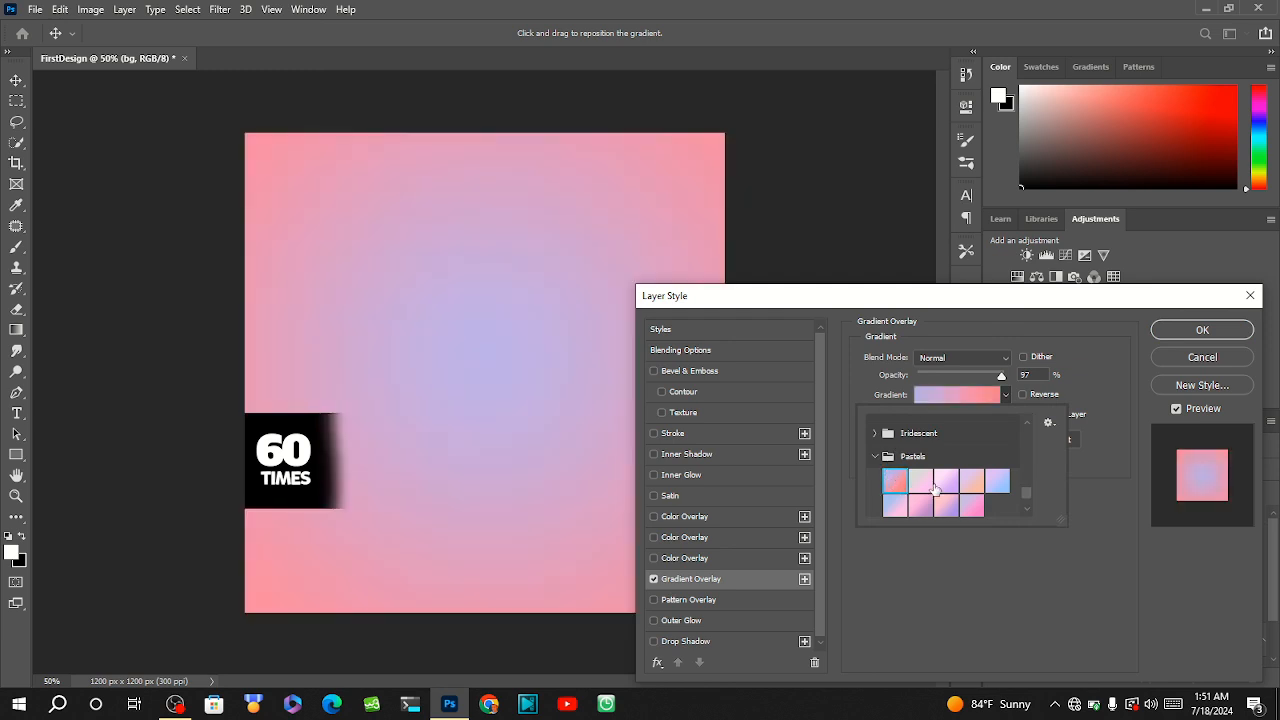
{"action": "left_click", "coordinate": [940, 485]}
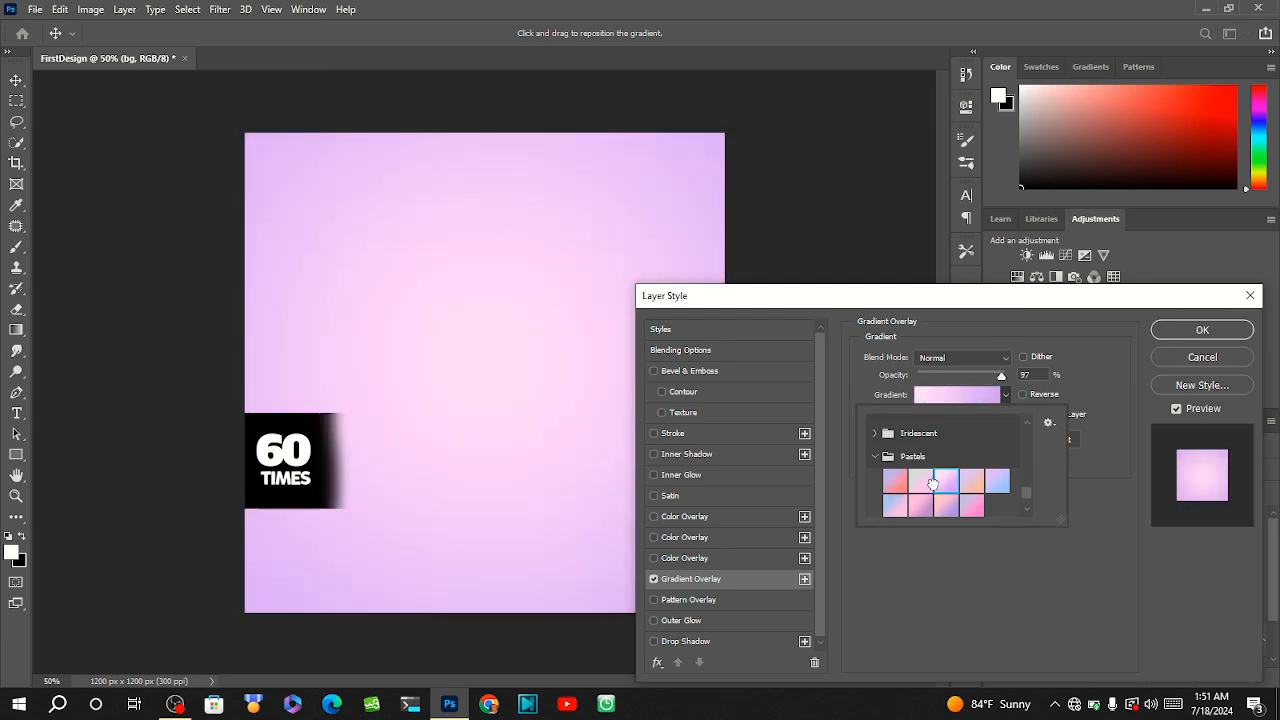
{"action": "left_click", "coordinate": [999, 486]}
{"action": "left_click", "coordinate": [996, 586]}
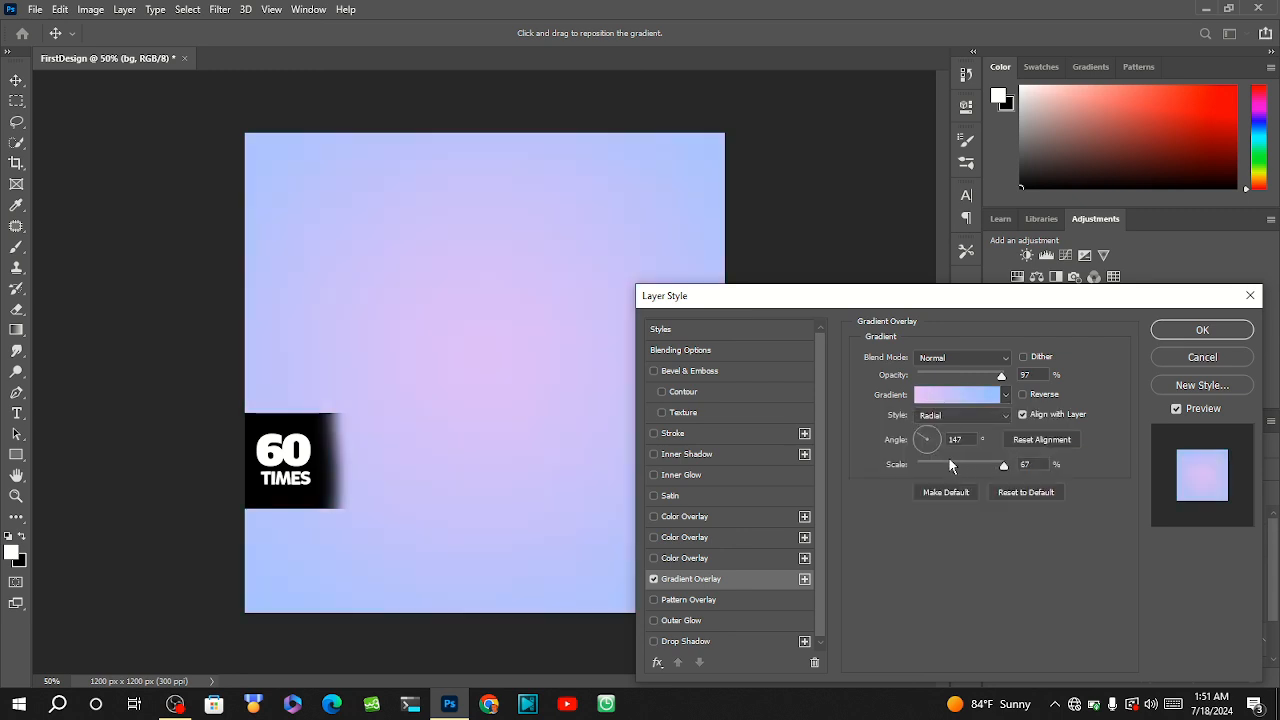
Try a 150% scale and an angle of about 172° on the gradient overlay, and switch the overlay off.
{"action": "left_click_drag", "start_coordinate": [949, 460], "coordinate": [1017, 472]}
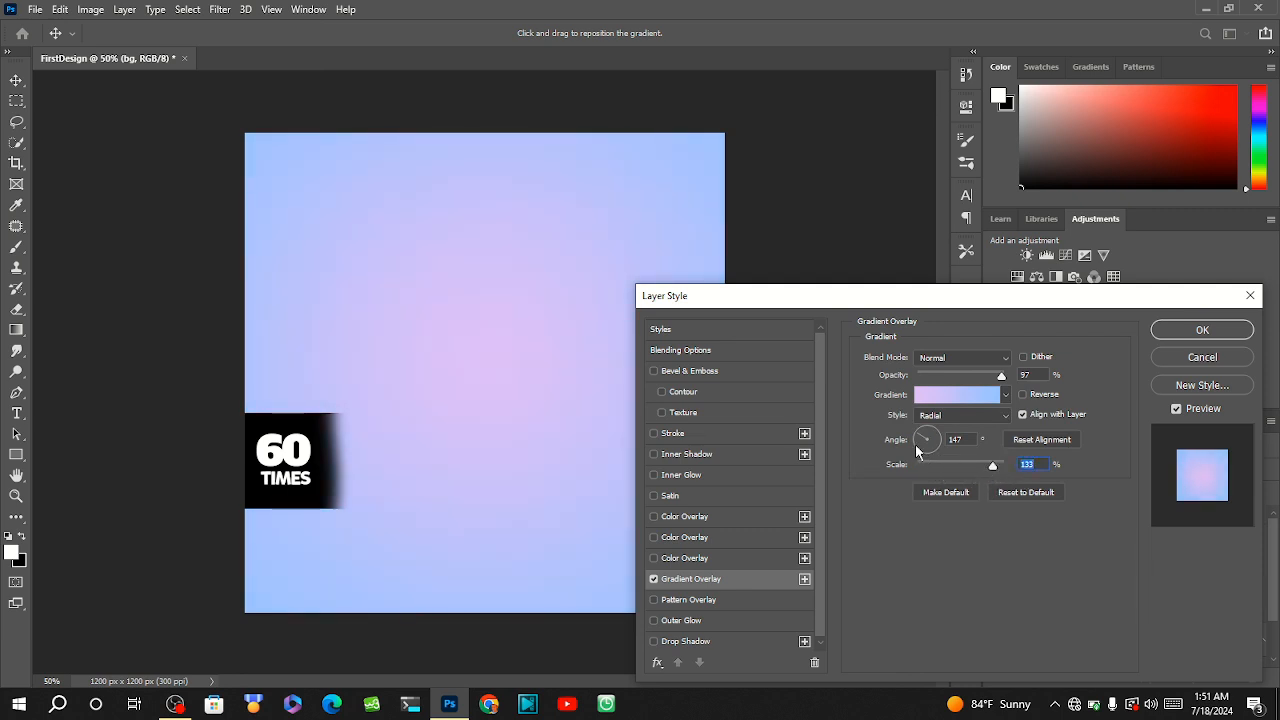
{"action": "left_click_drag", "start_coordinate": [942, 480], "coordinate": [913, 442]}
{"action": "mouse_move", "coordinate": [993, 466]}
{"action": "left_mouse_down"}
{"action": "mouse_move", "coordinate": [950, 472]}
{"action": "mouse_move", "coordinate": [1007, 470]}
{"action": "left_mouse_up"}
{"action": "left_click", "coordinate": [654, 579]}
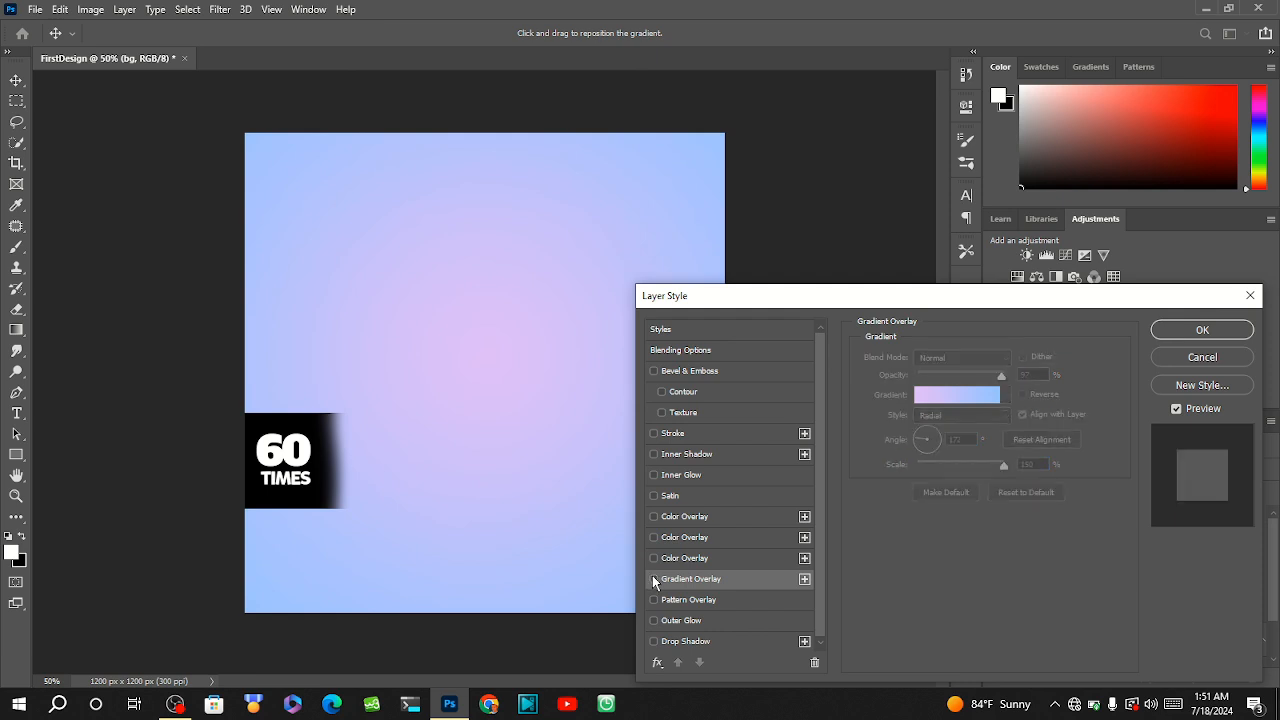
Apply the lowest Color Overlay effect to the bg layer in dark red 611b1b and accept the layer style.
{"action": "left_click", "coordinate": [652, 558]}
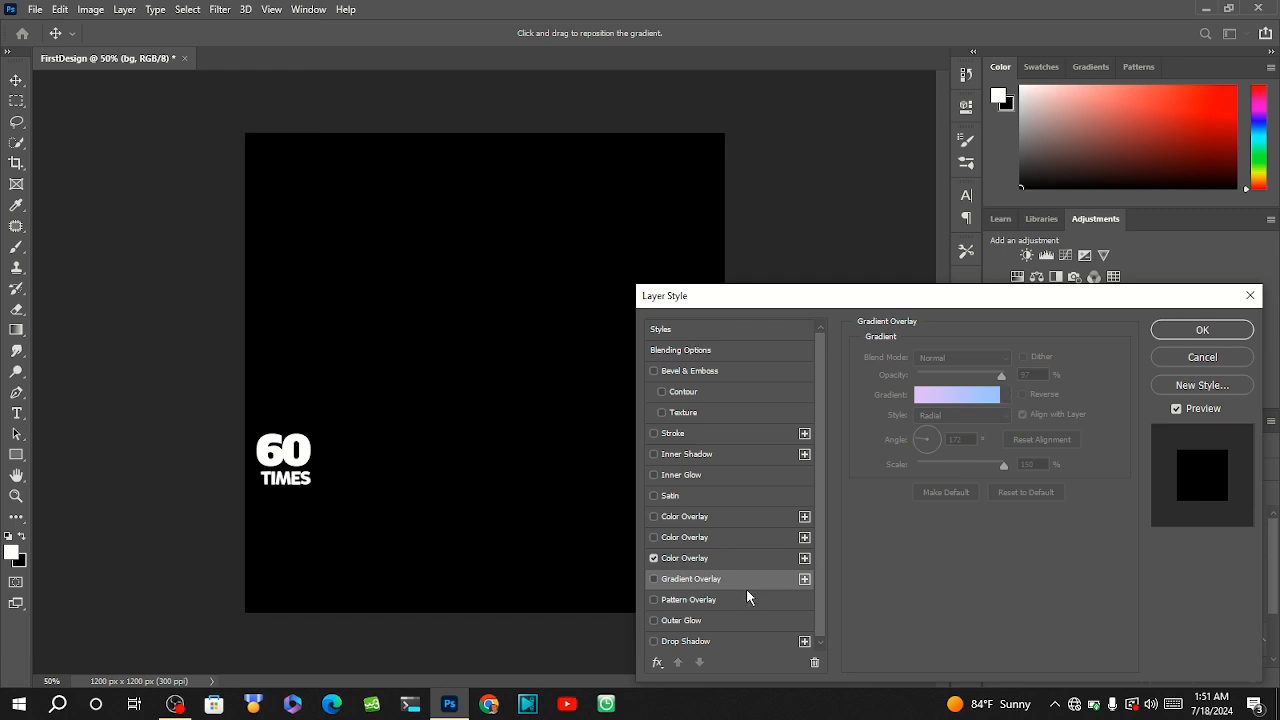
{"action": "left_click", "coordinate": [686, 558]}
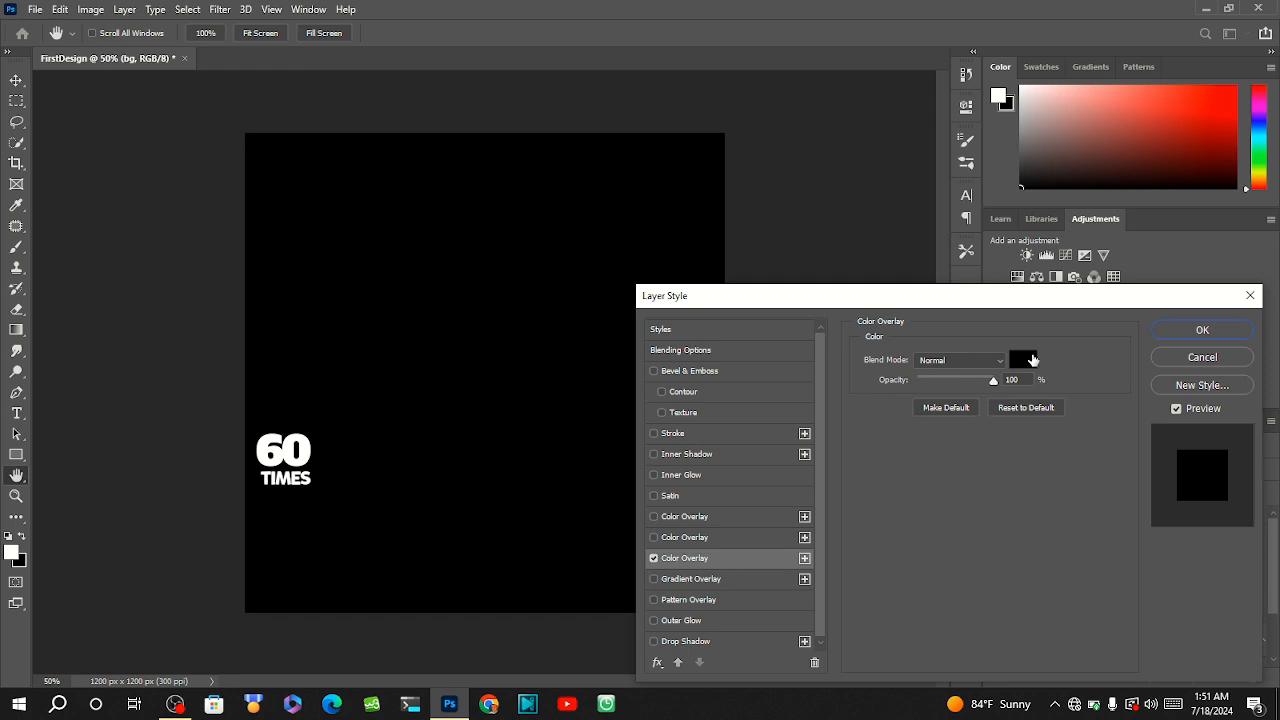
{"action": "left_click", "coordinate": [1022, 359]}
{"action": "left_click_drag", "start_coordinate": [755, 474], "coordinate": [775, 491]}
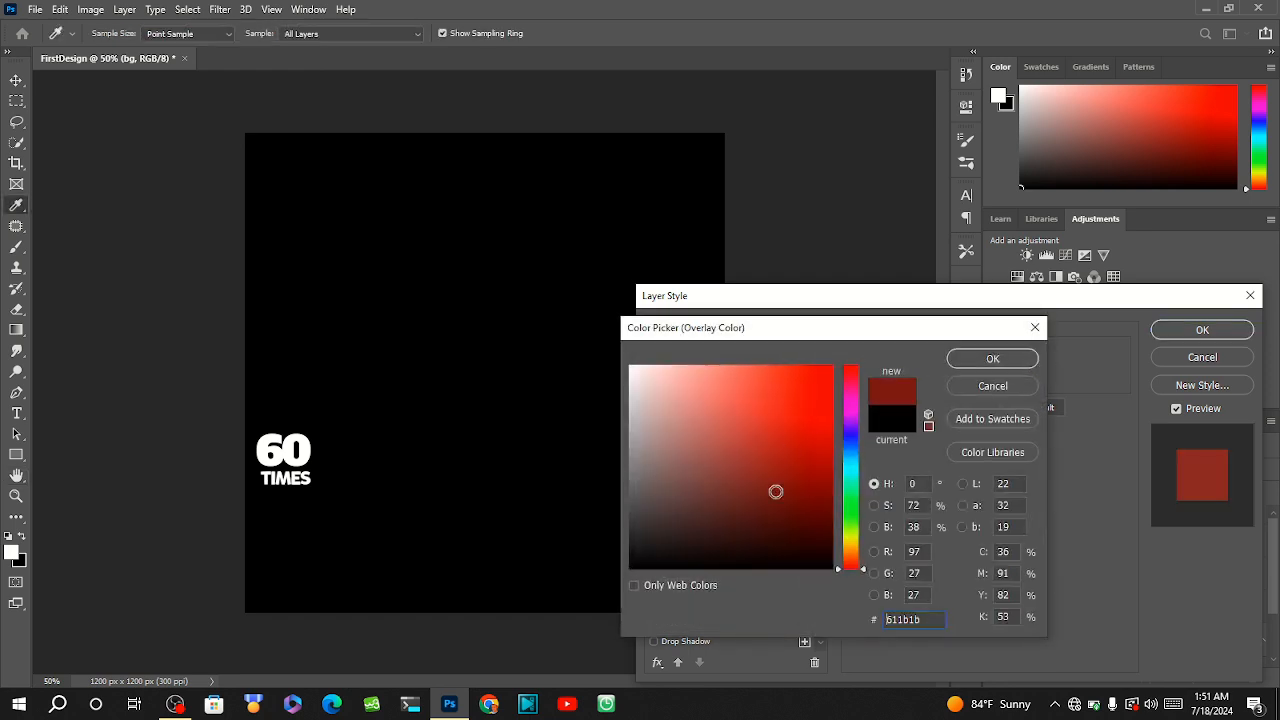
{"action": "left_click", "coordinate": [993, 358]}
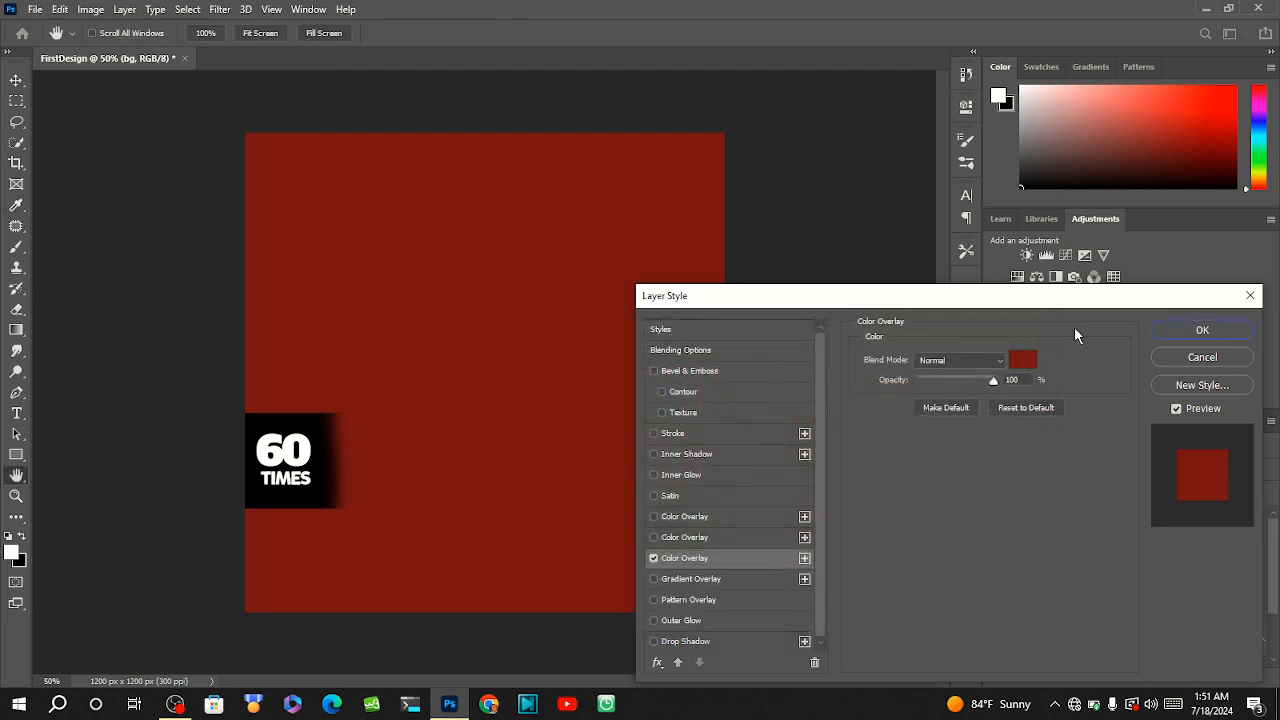
{"action": "left_click", "coordinate": [1201, 332]}
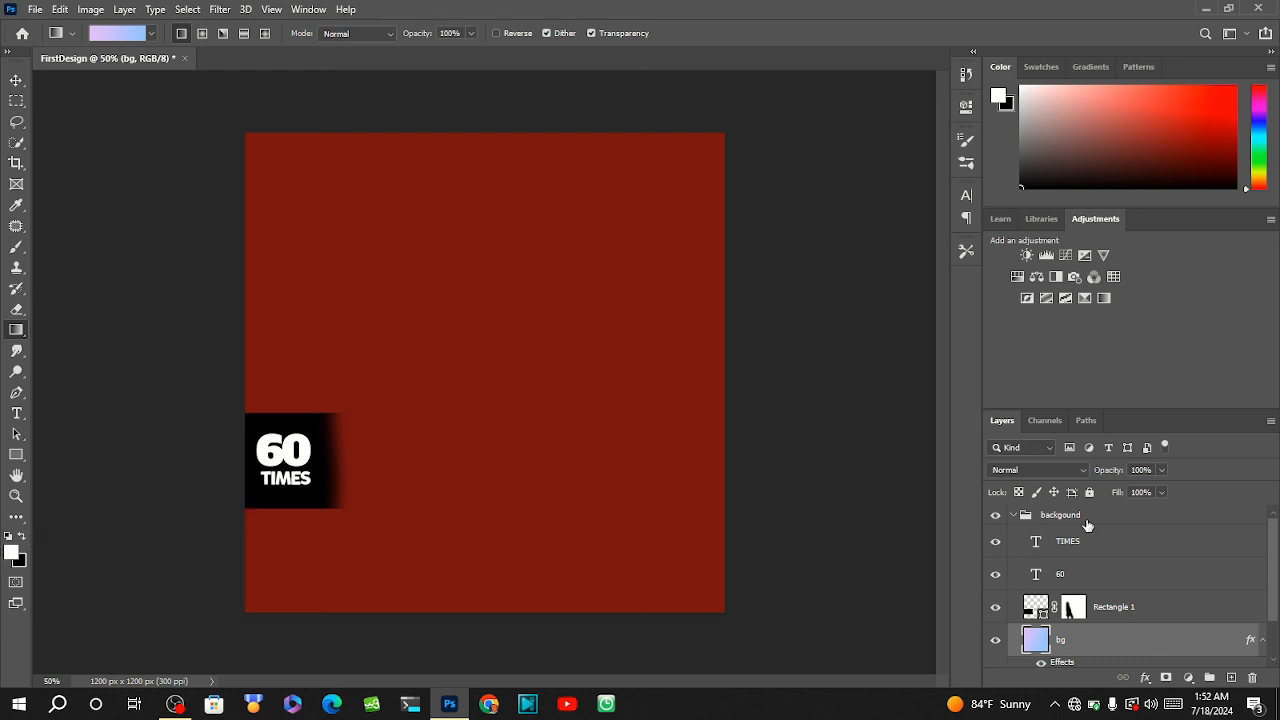
{"action": "left_click_drag", "start_coordinate": [1277, 549], "coordinate": [1276, 502]}
{"action": "left_click", "coordinate": [173, 705]}
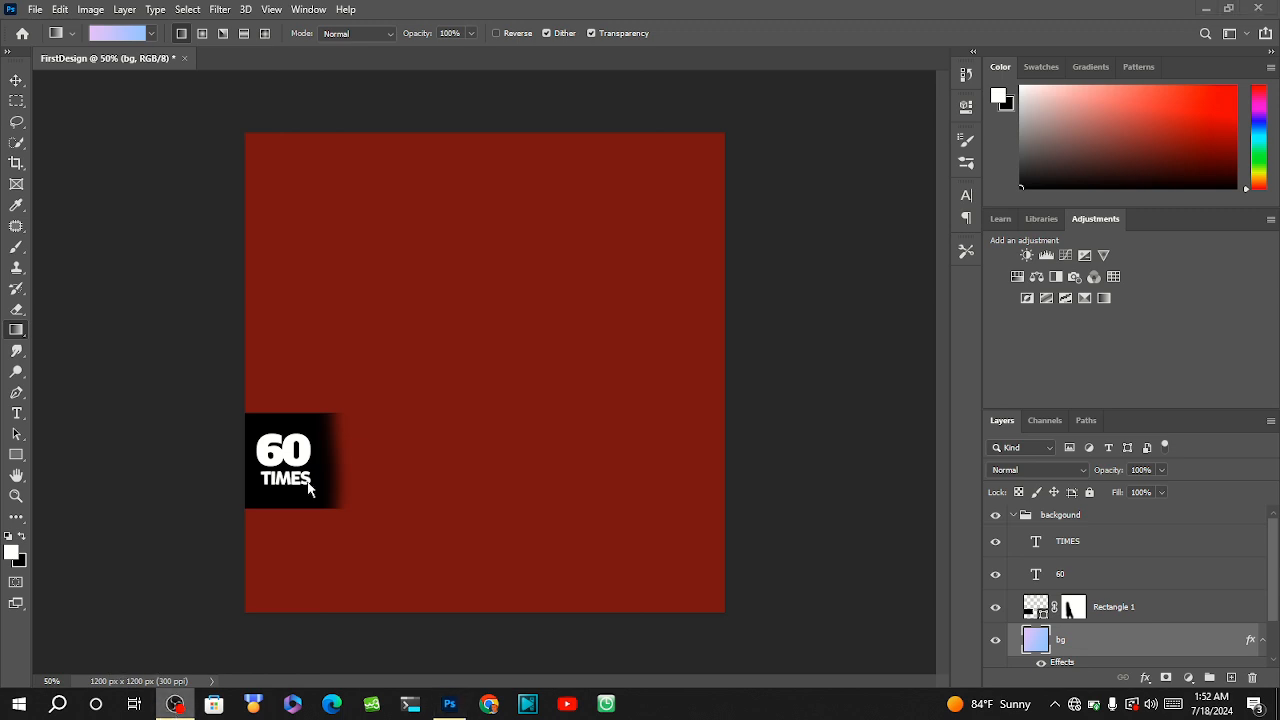